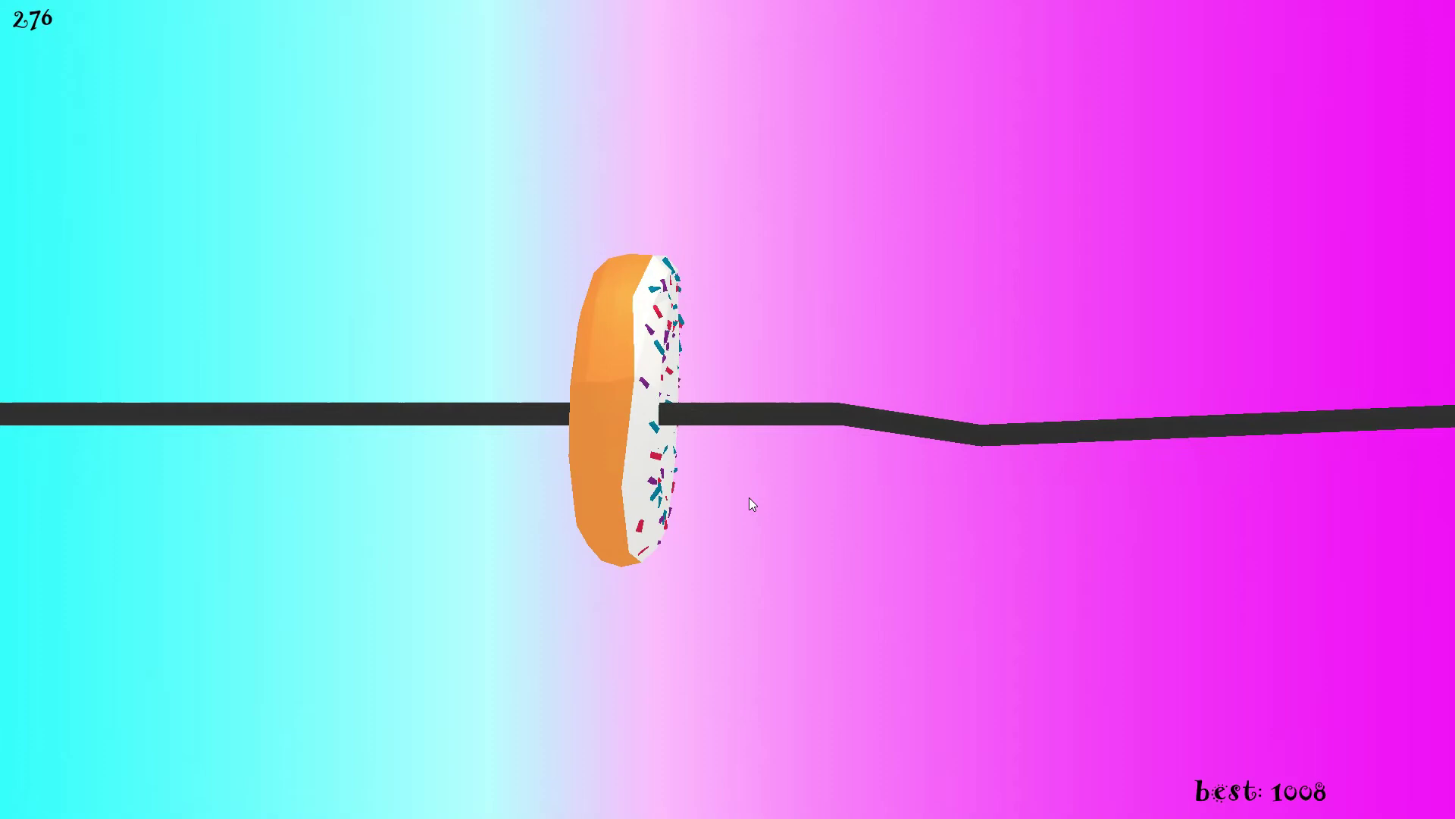
# Test-play the donut game, restarting it with Again after each of two deaths
pyautogui.click(748, 489)
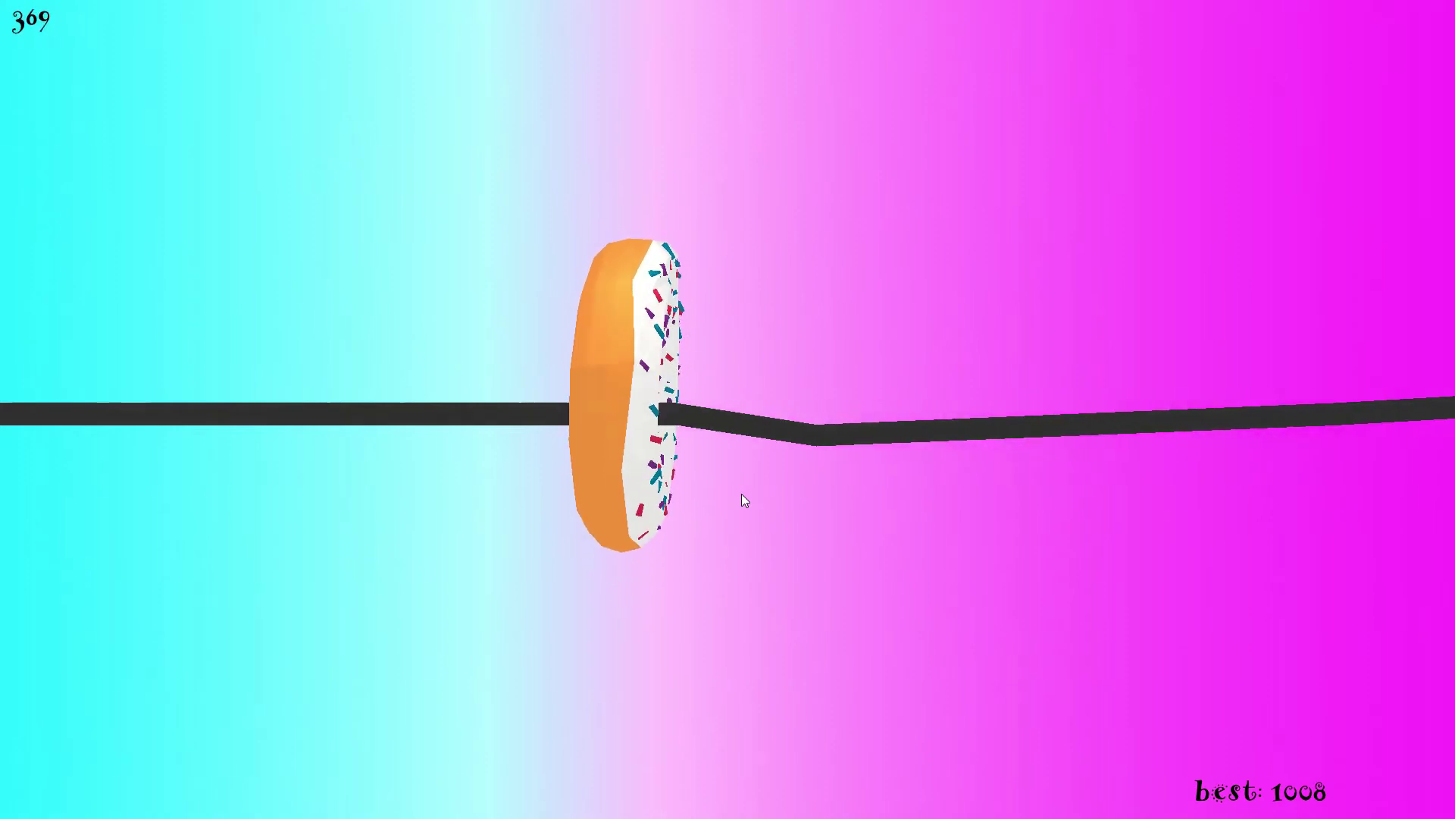
pyautogui.click(732, 481)
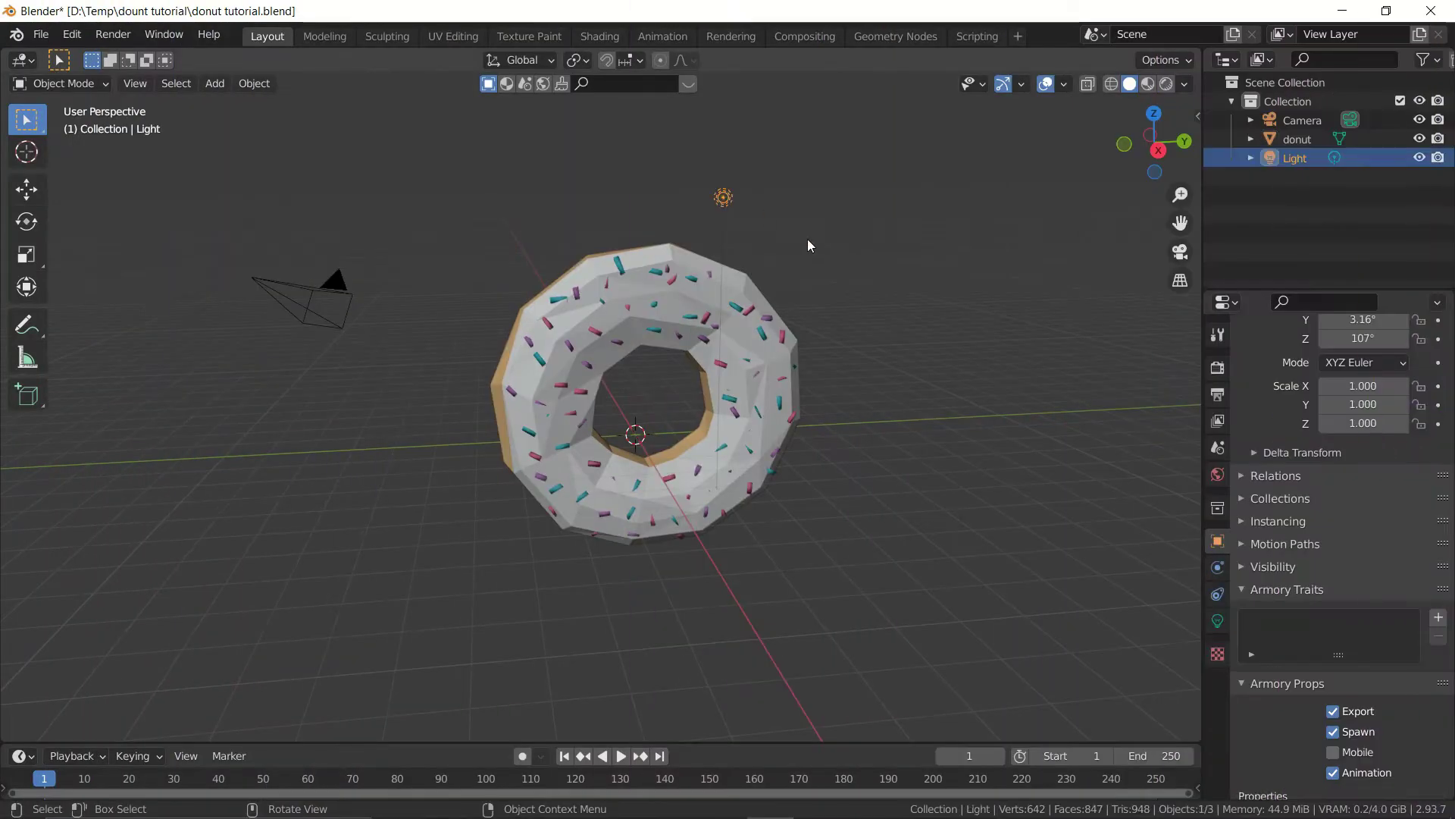
# Delete the Light object, then select the donut
pyautogui.press('Delete')
pyautogui.click(670, 388)
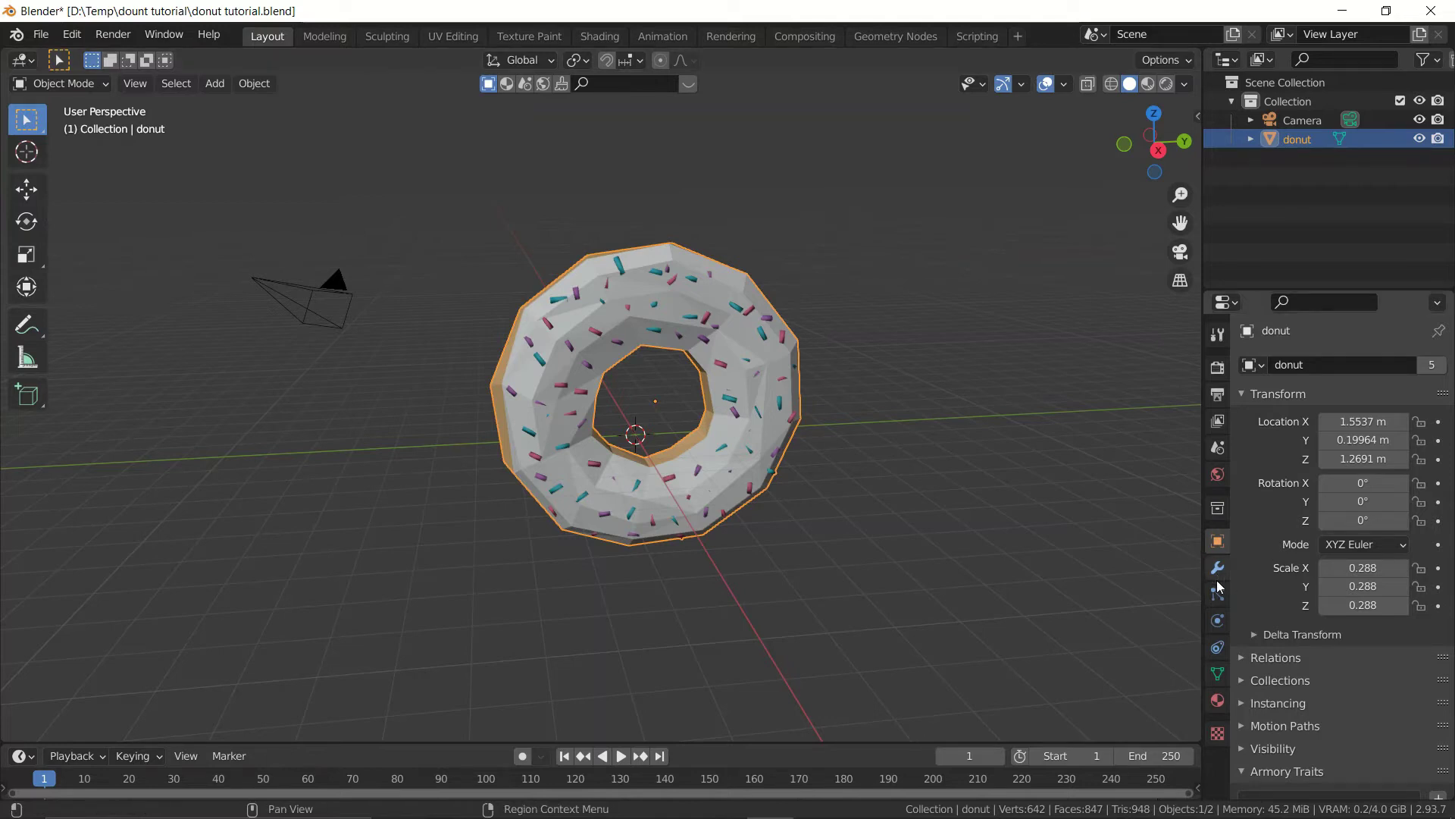
# Give the donut an active Rigid Body with Mesh collision shape and 10 kg mass
pyautogui.click(1219, 620)
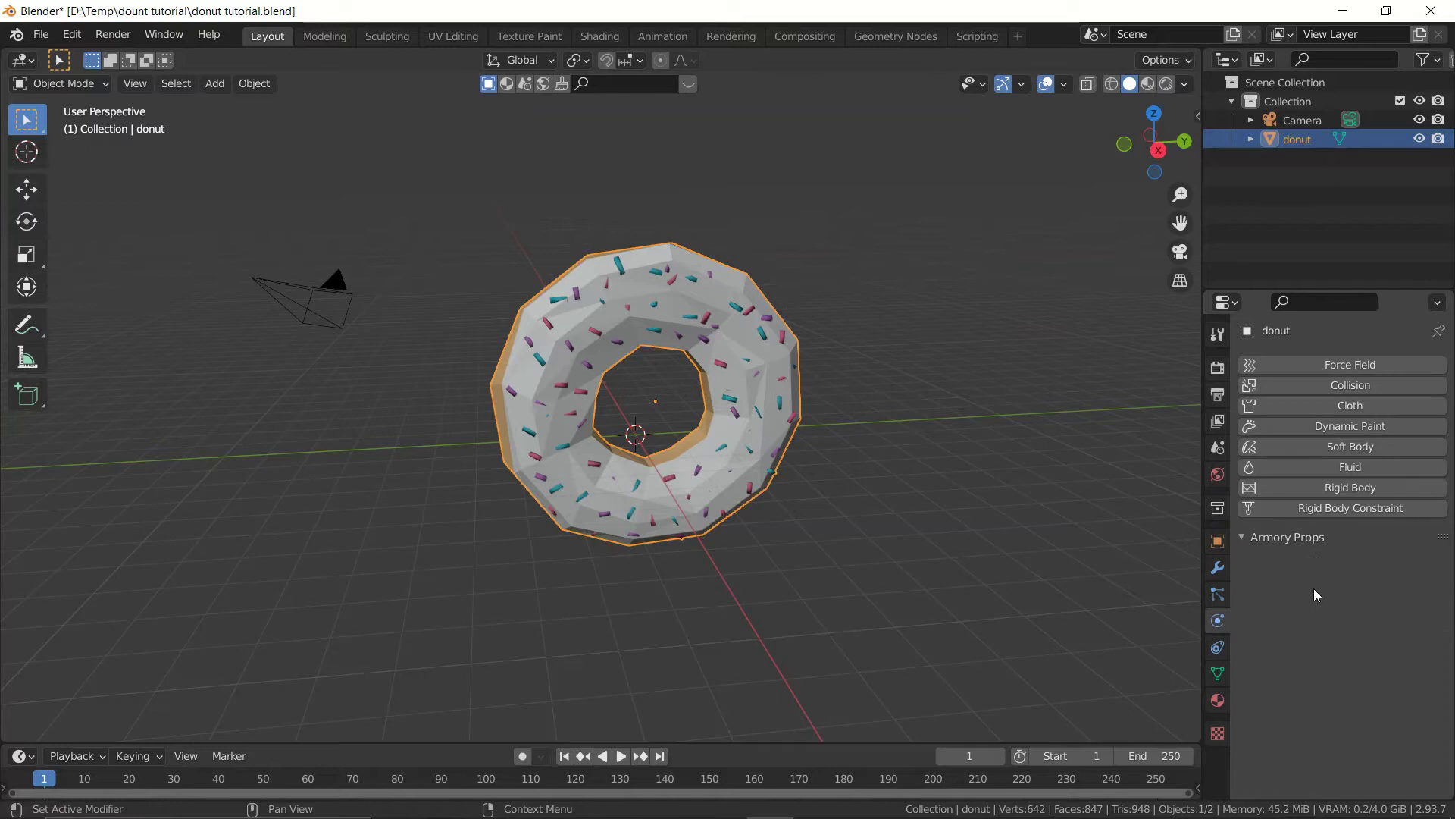
pyautogui.click(1353, 489)
pyautogui.scroll(-3, 1346, 543)
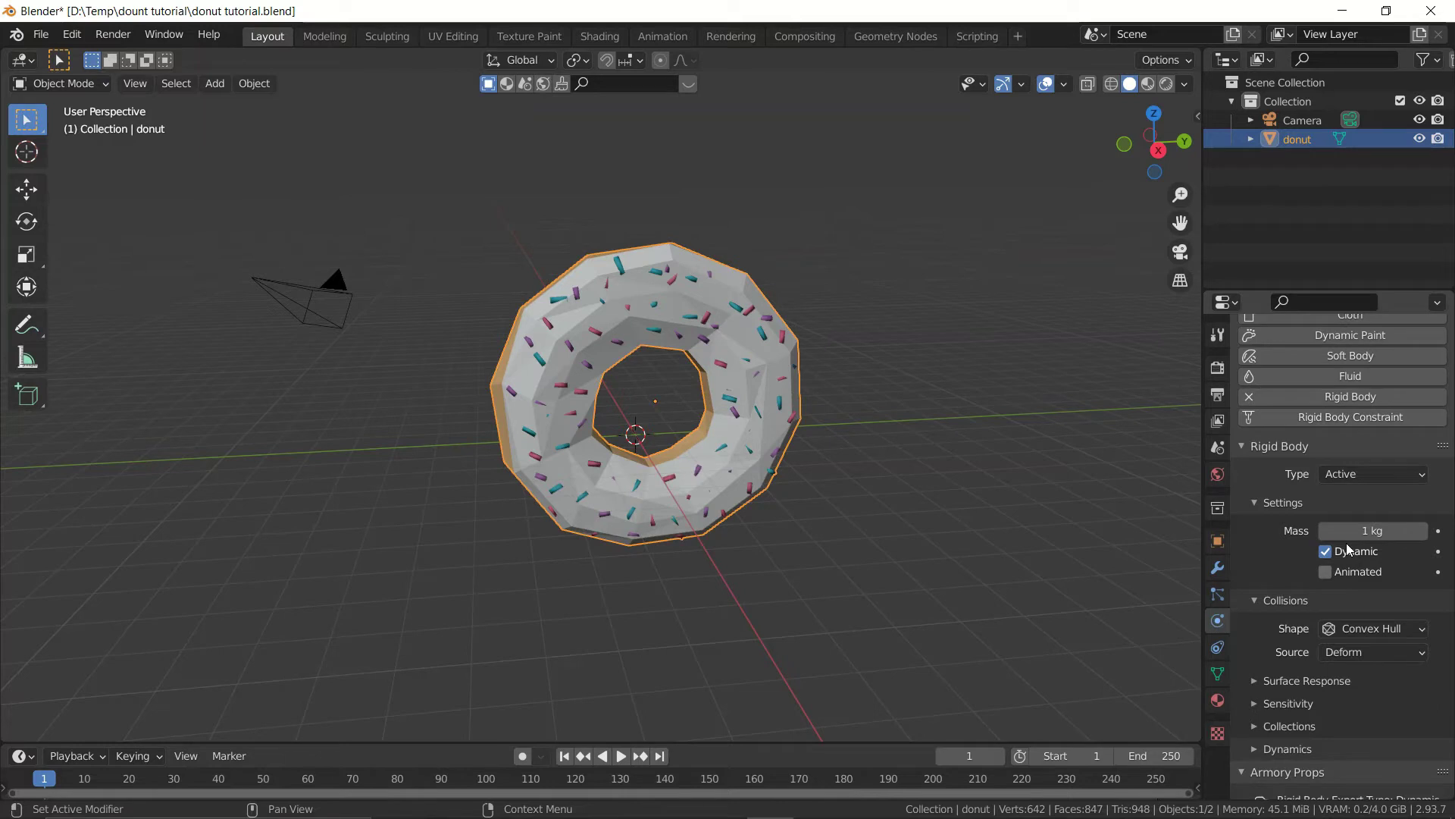
pyautogui.scroll(-3, 1346, 543)
pyautogui.click(1346, 540)
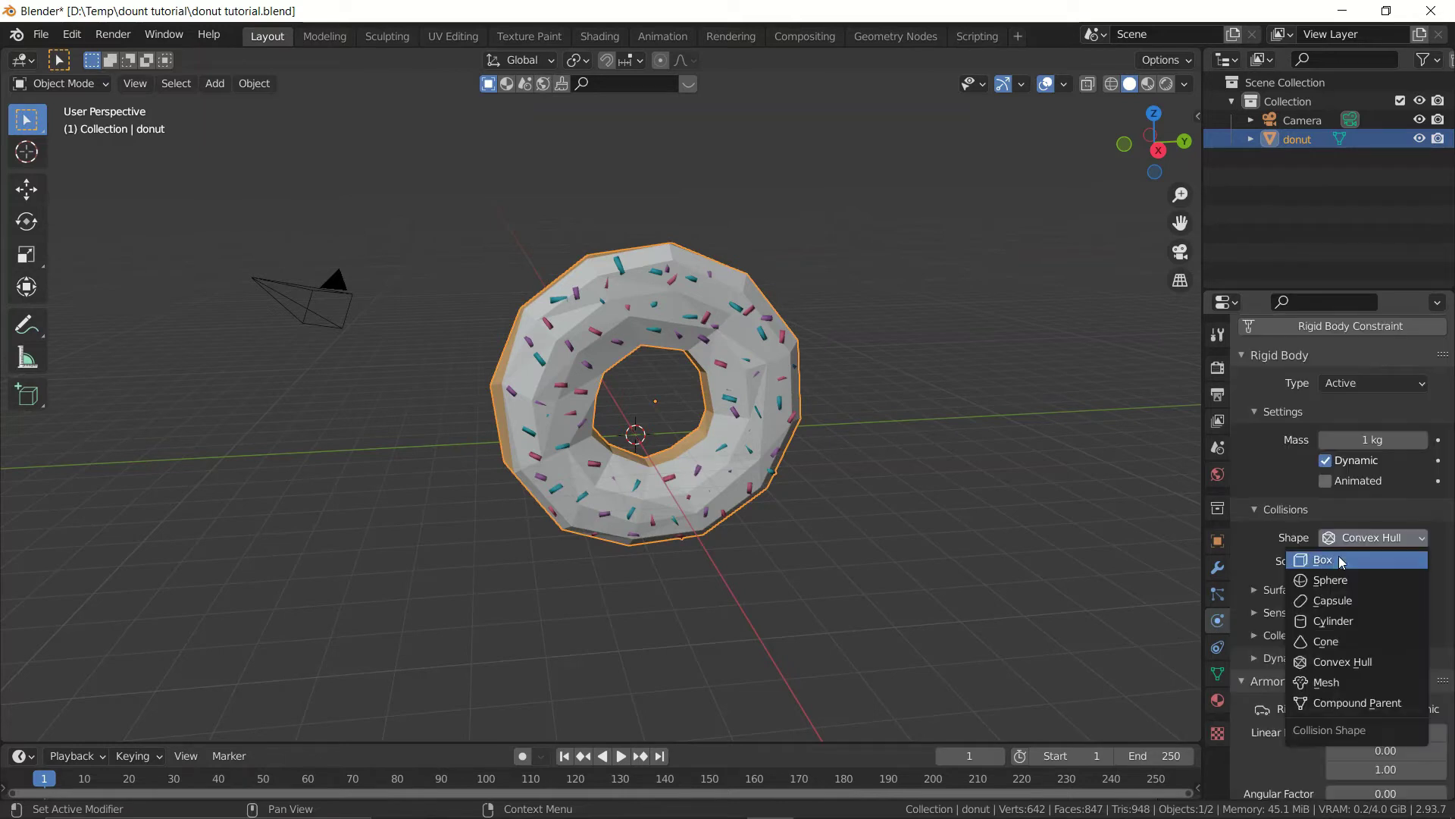
pyautogui.click(1329, 683)
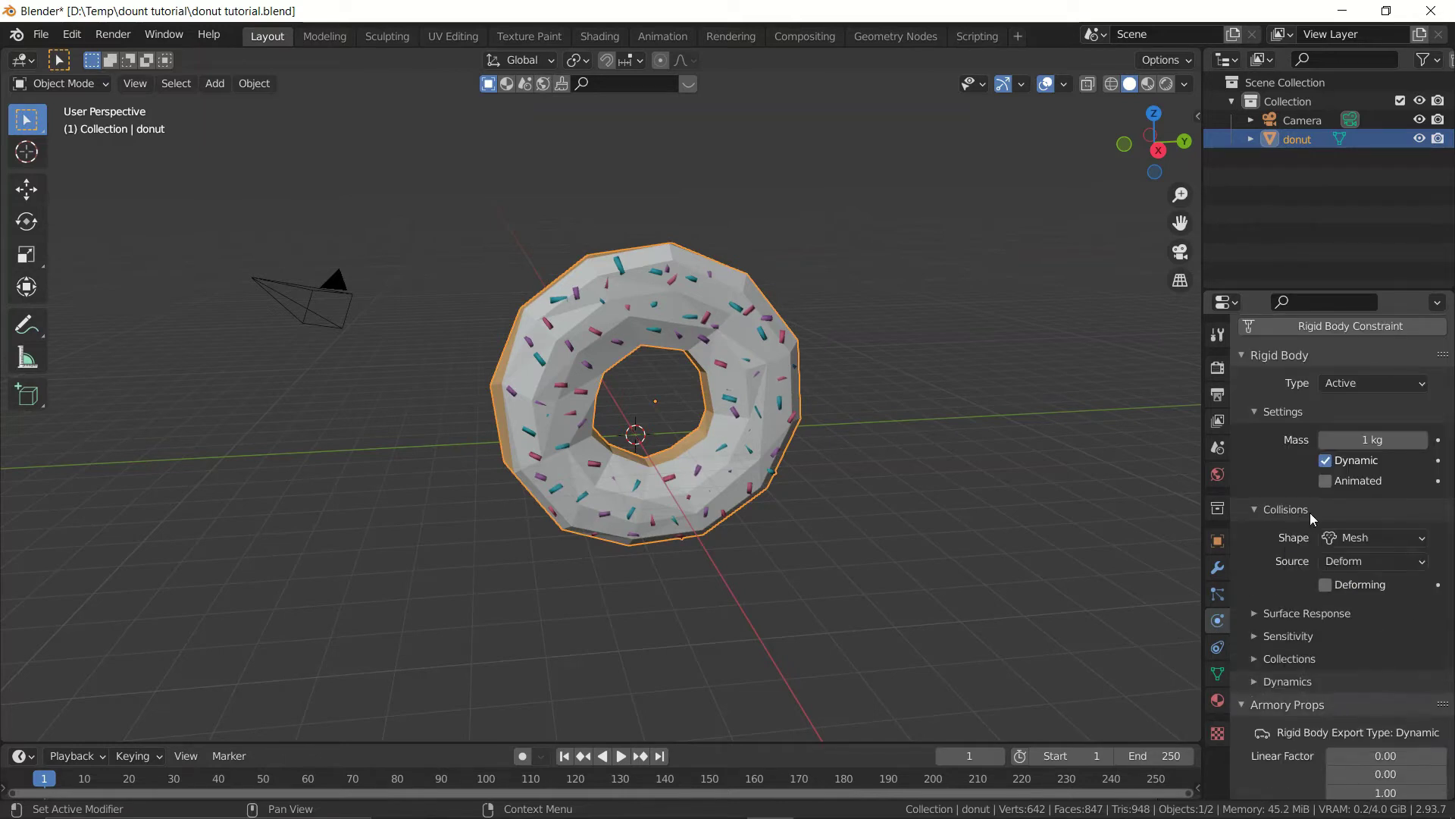
pyautogui.click(1378, 439)
pyautogui.write('10')
pyautogui.press('Return')
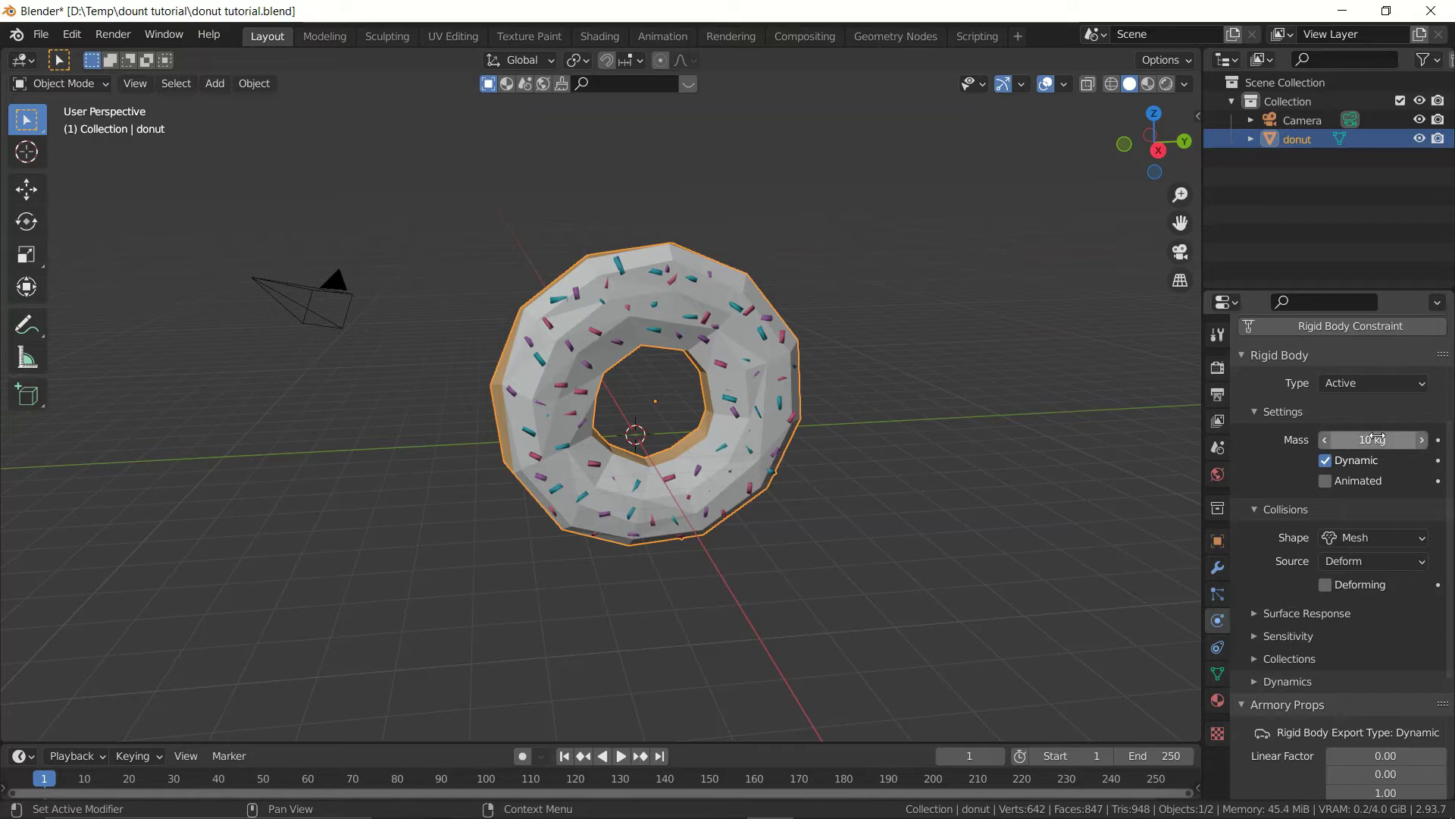
pyautogui.scroll(-2, 1377, 472)
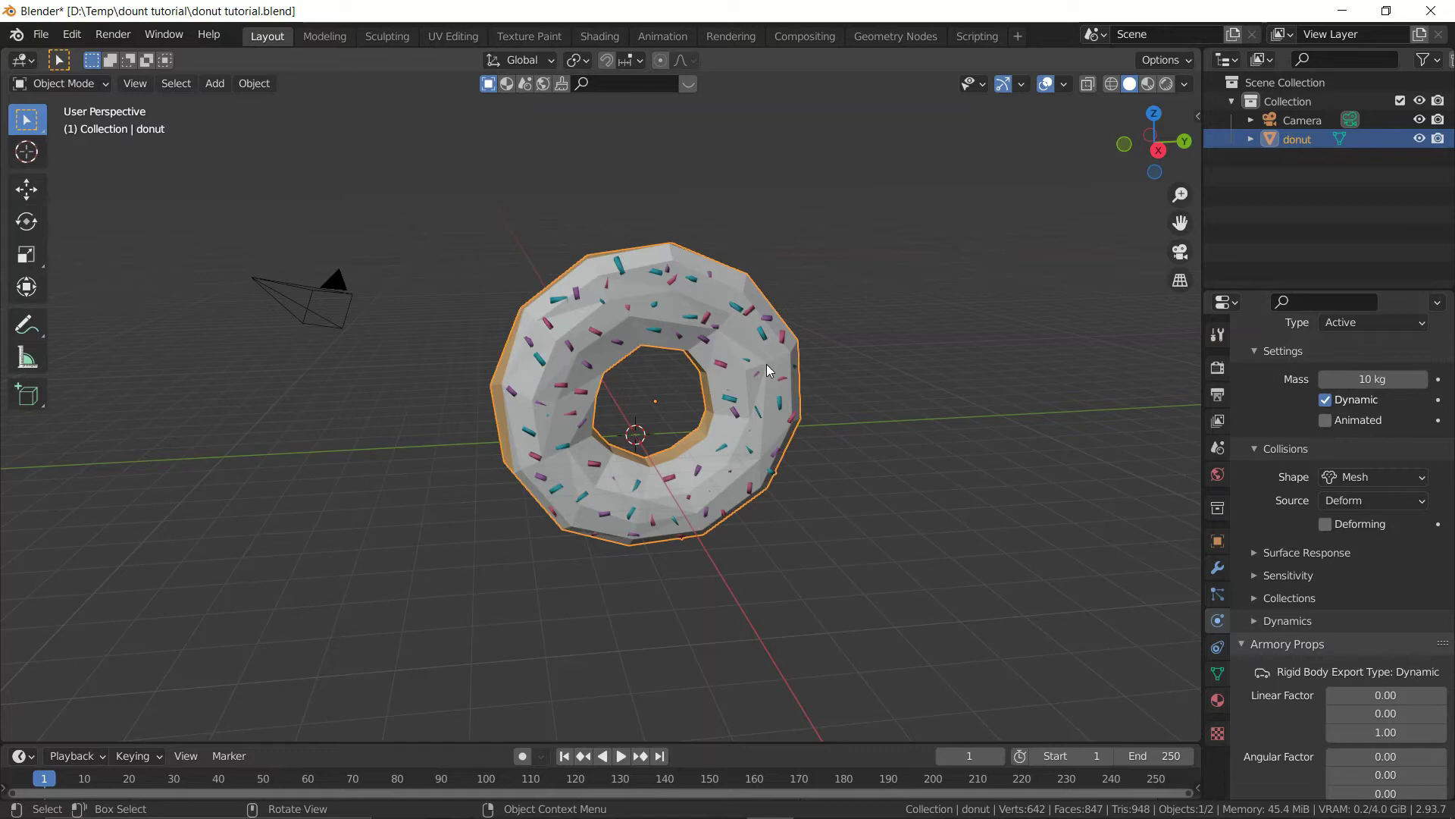
# In Armory Props, set the donut's Linear Factor X and Y to 0, keeping Z at 1
pyautogui.scroll(-8, 1387, 553)
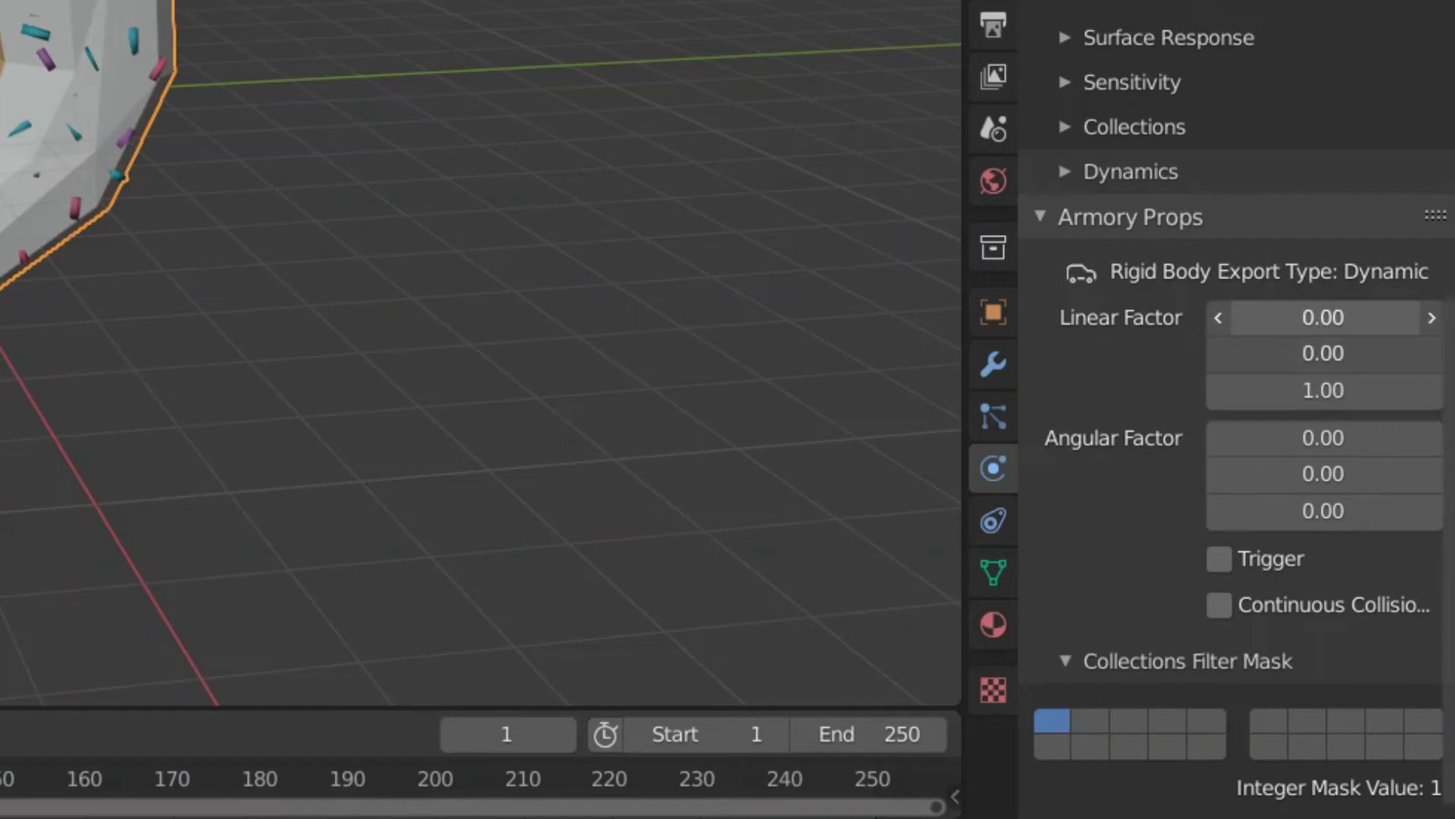
pyautogui.moveTo(1323, 318); pyautogui.dragTo(1323, 353)
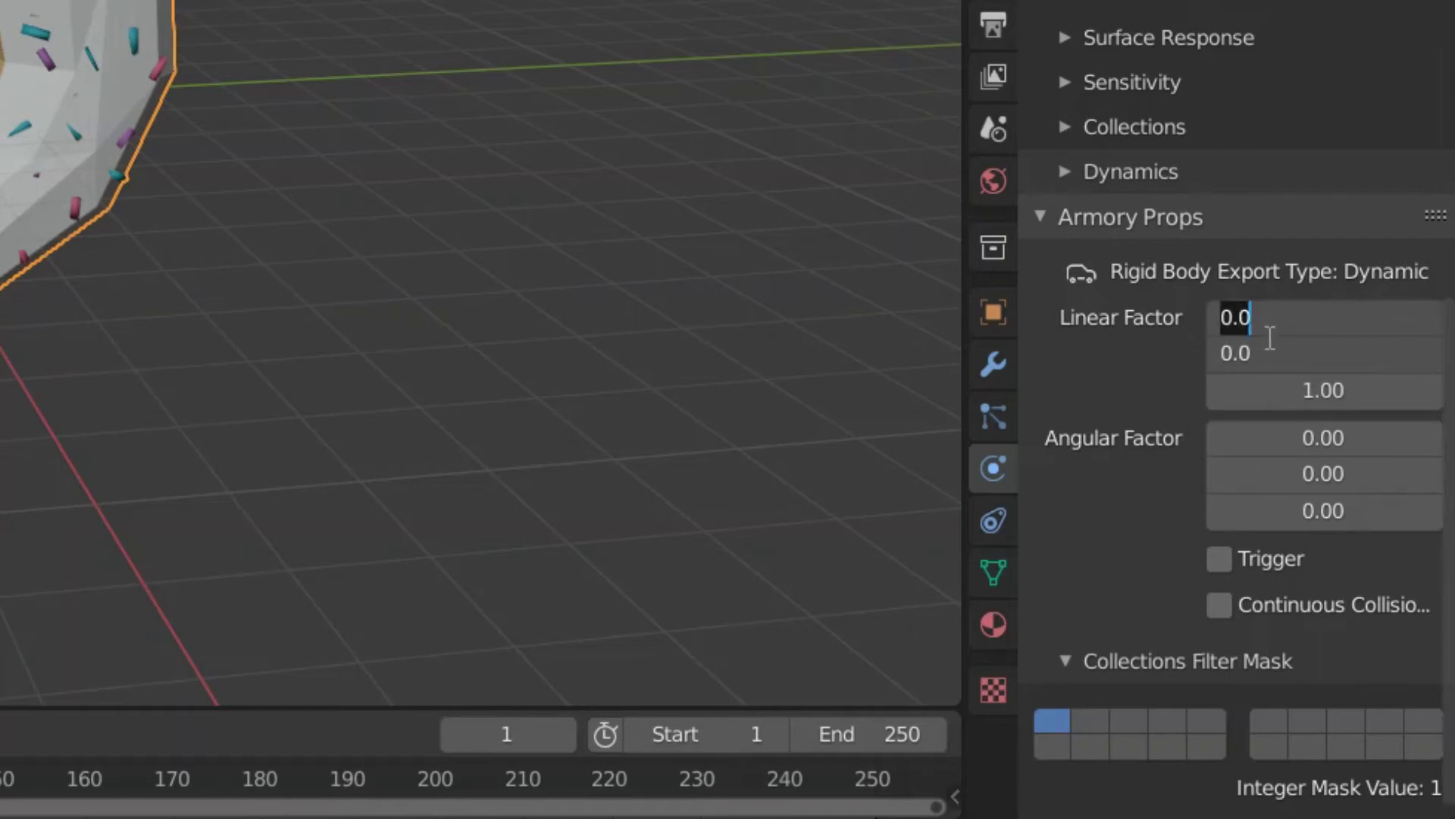
pyautogui.click(1111, 344)
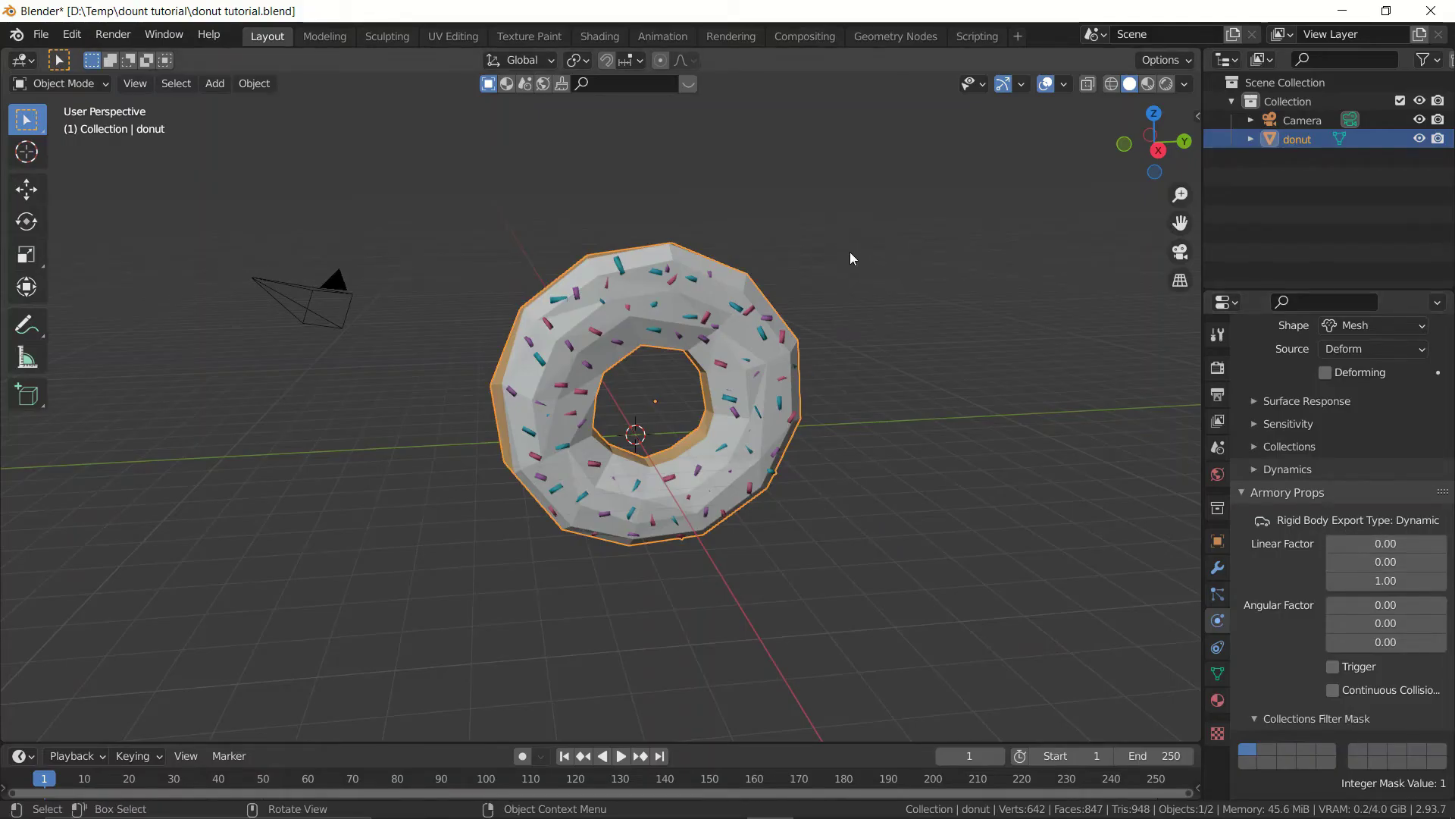
# Test-move the donut along Y, X and Z, leaving it back near the origin
pyautogui.press('g')
pyautogui.press('y')
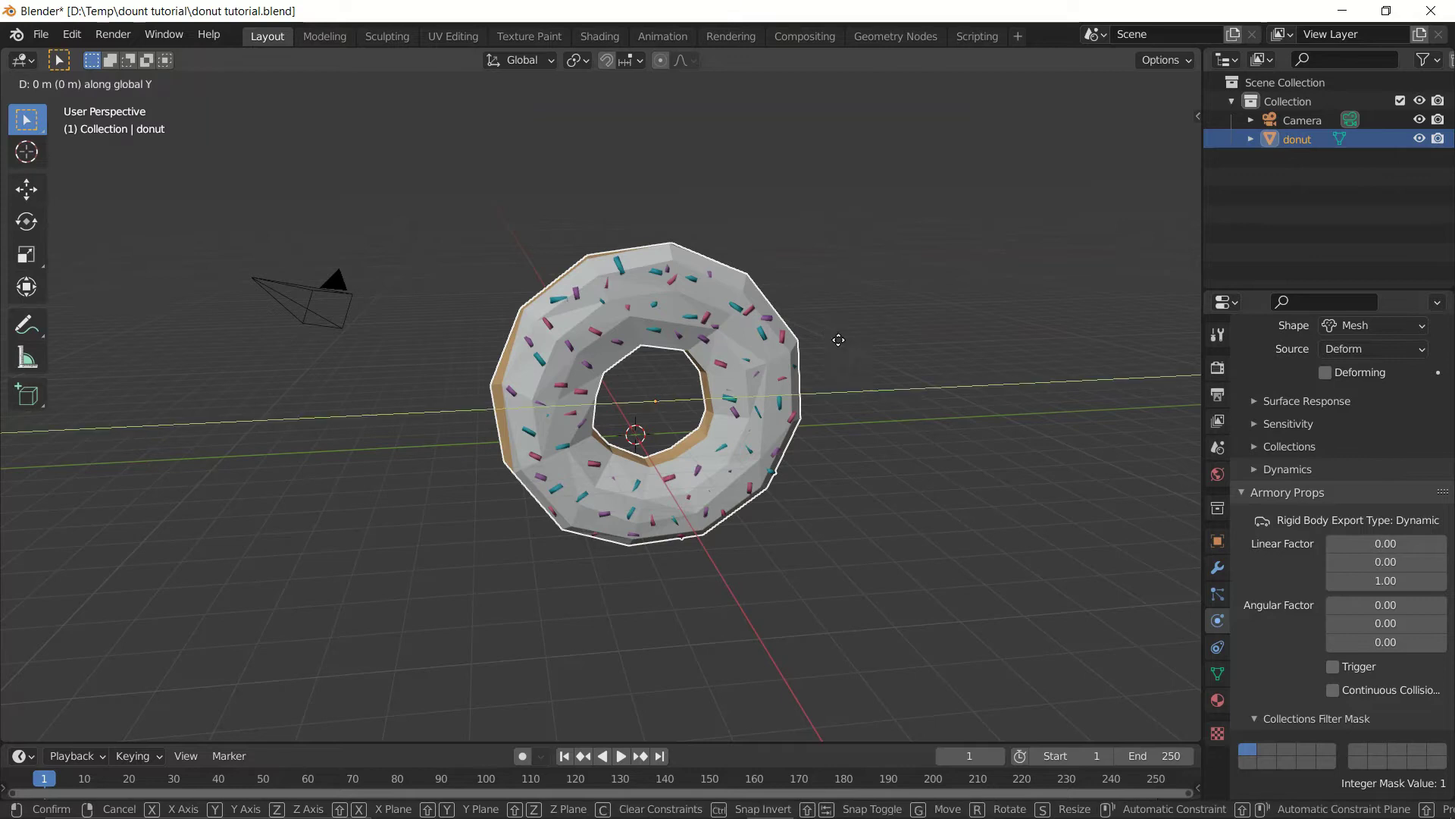
pyautogui.click(758, 409)
pyautogui.press('g')
pyautogui.press('x')
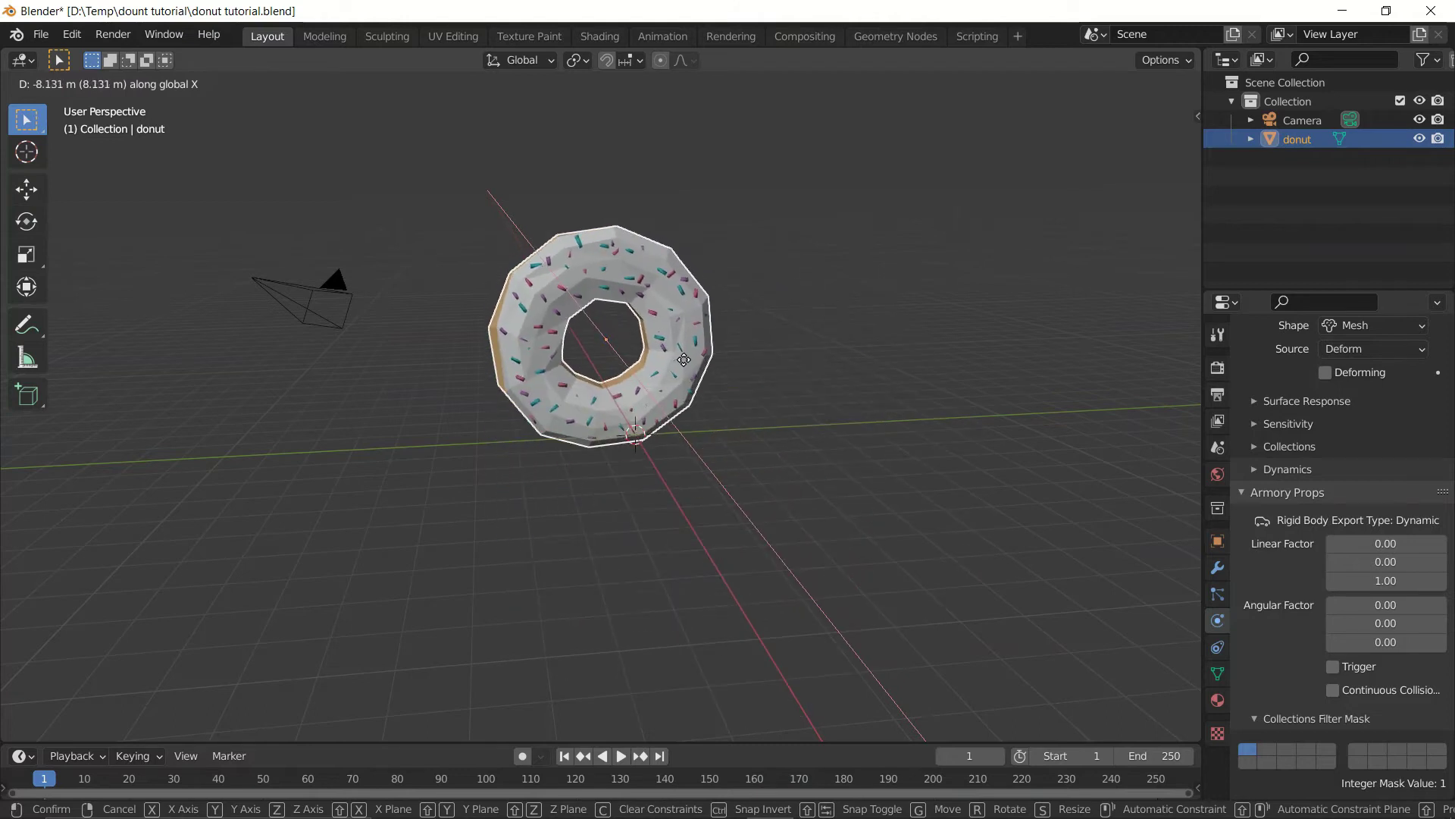
pyautogui.press('Escape')
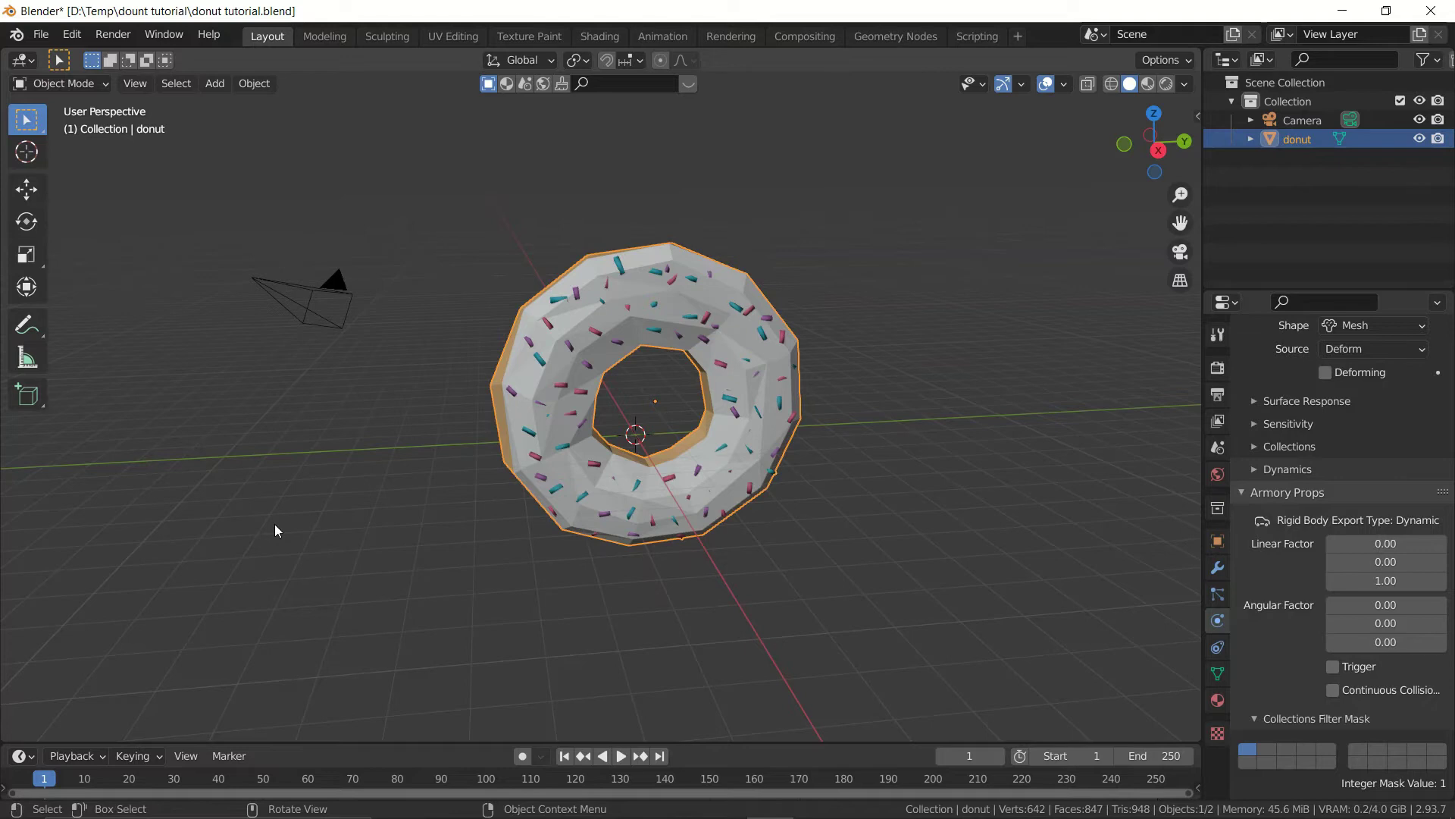
pyautogui.press('g')
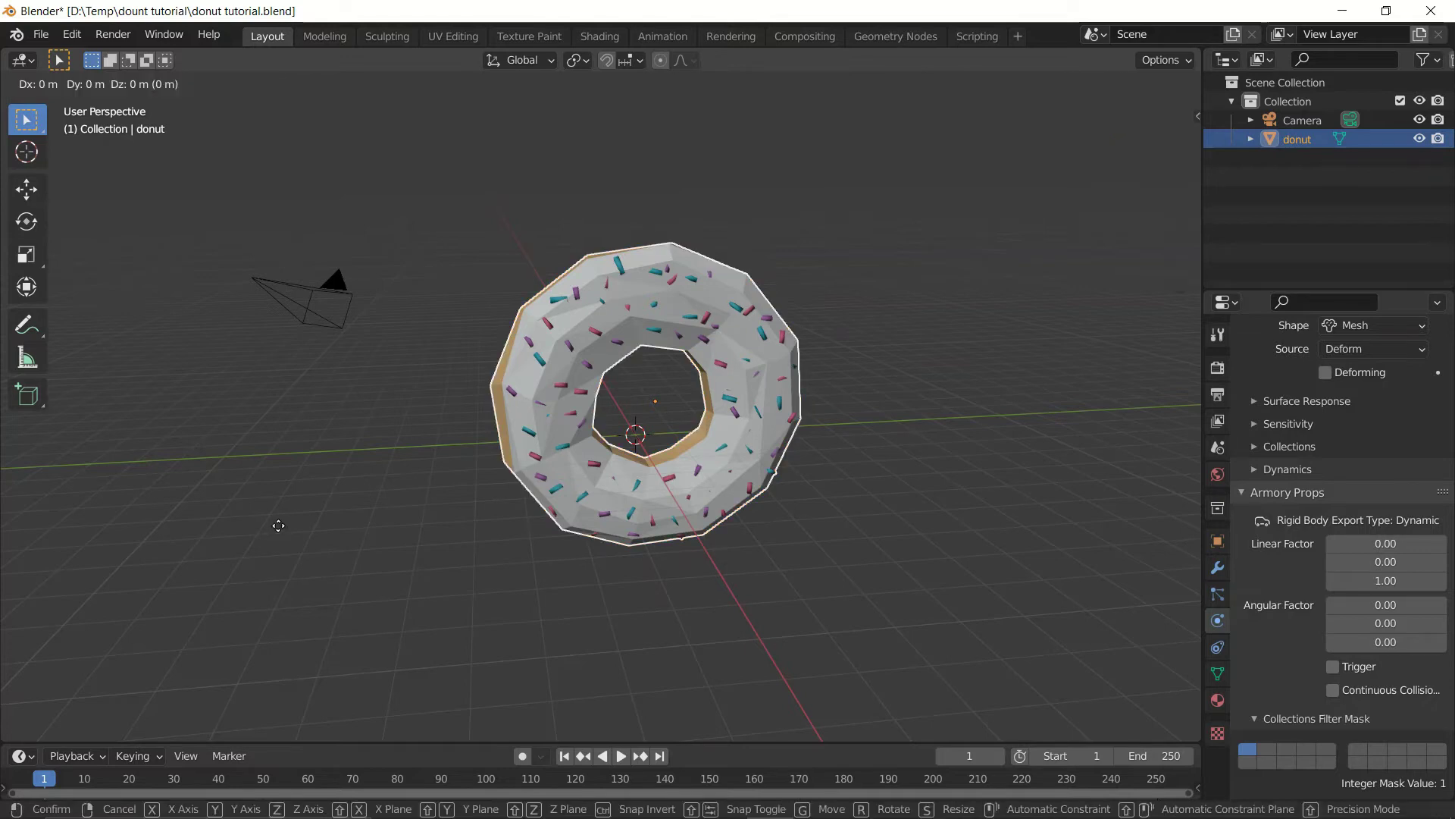
pyautogui.press('z')
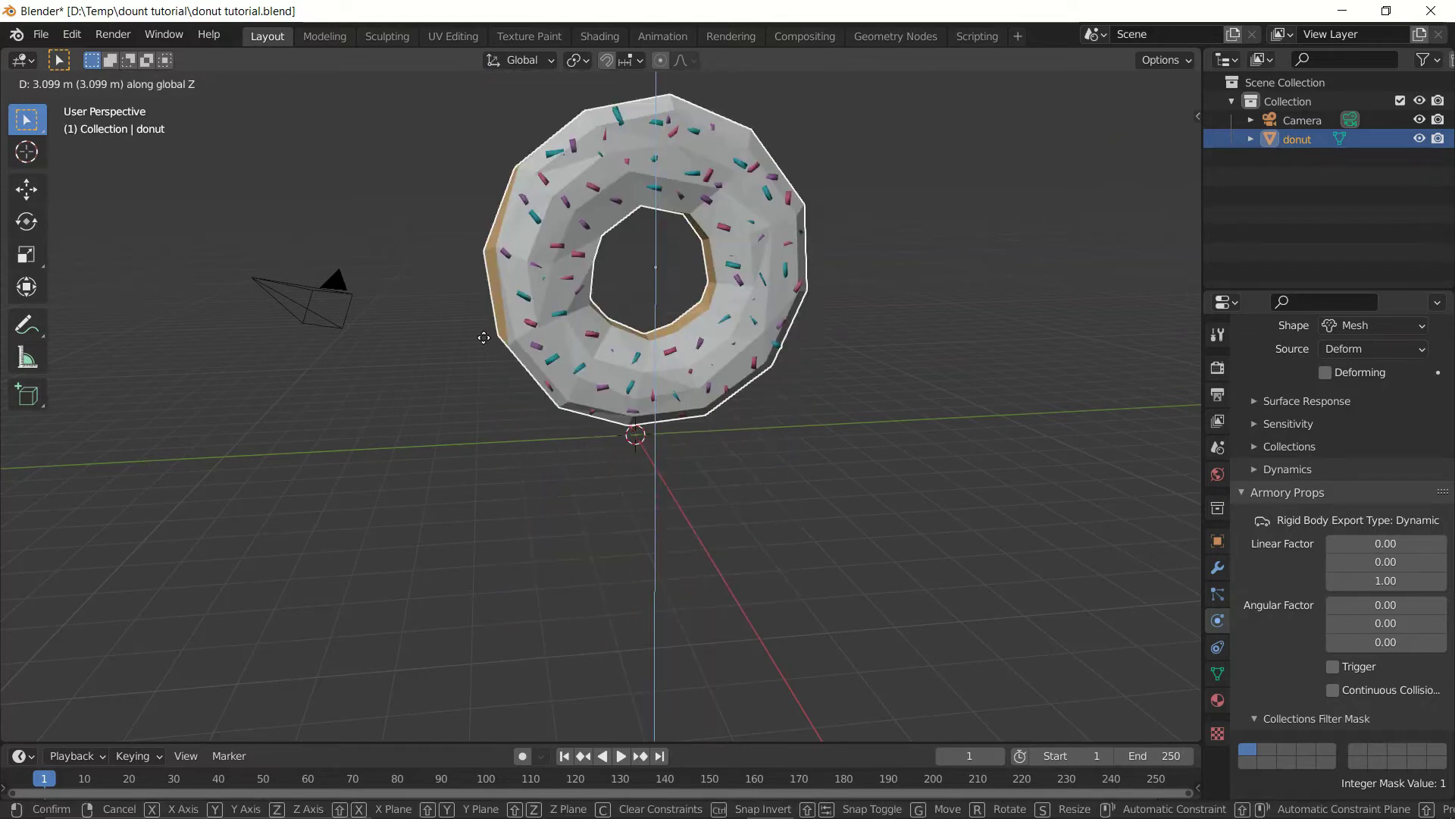
pyautogui.click(522, 445)
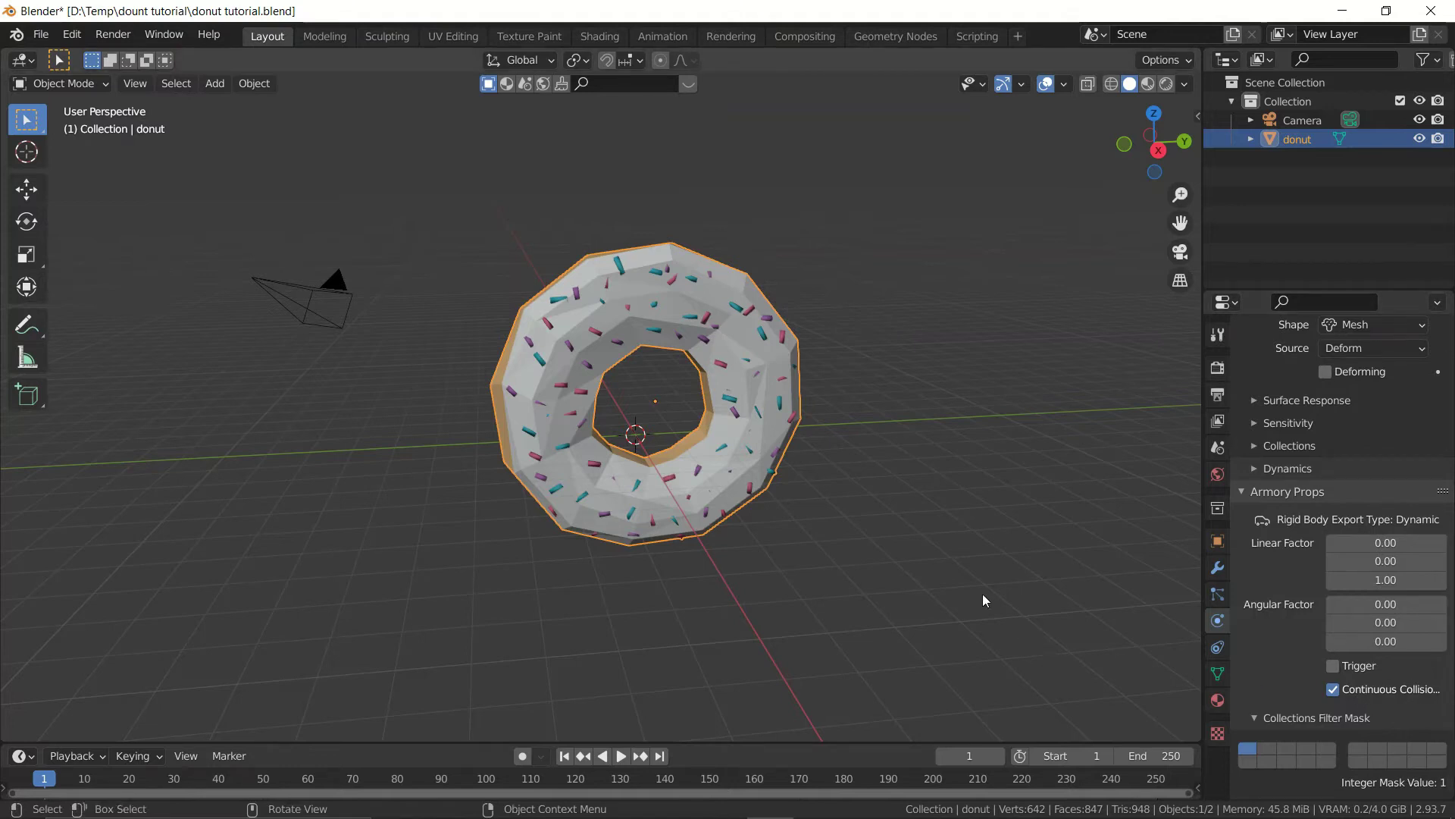
# Add a Nodes trait to the donut under Object Properties > Armory Traits
pyautogui.scroll(5, 1303, 531)
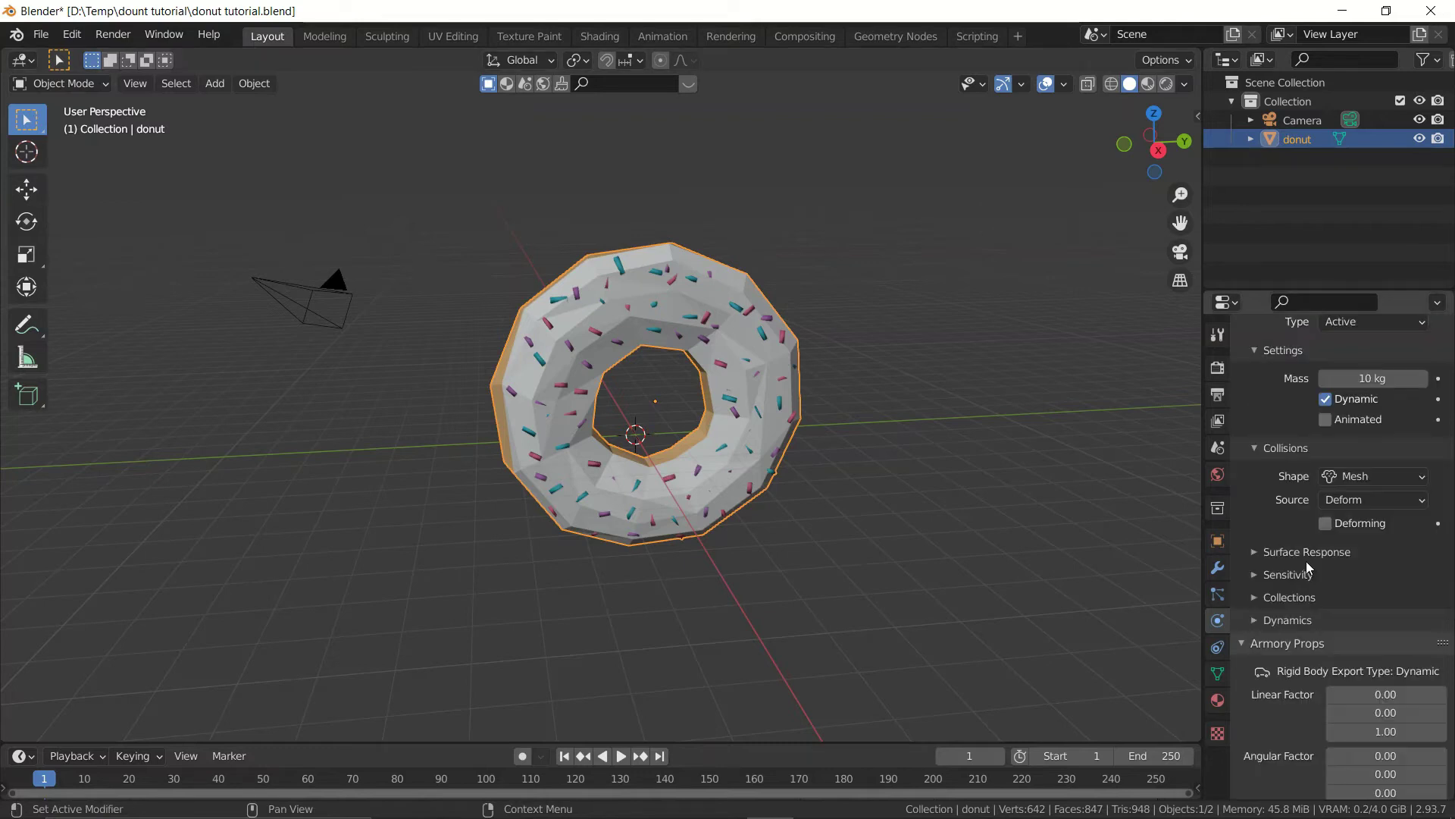
pyautogui.click(1216, 541)
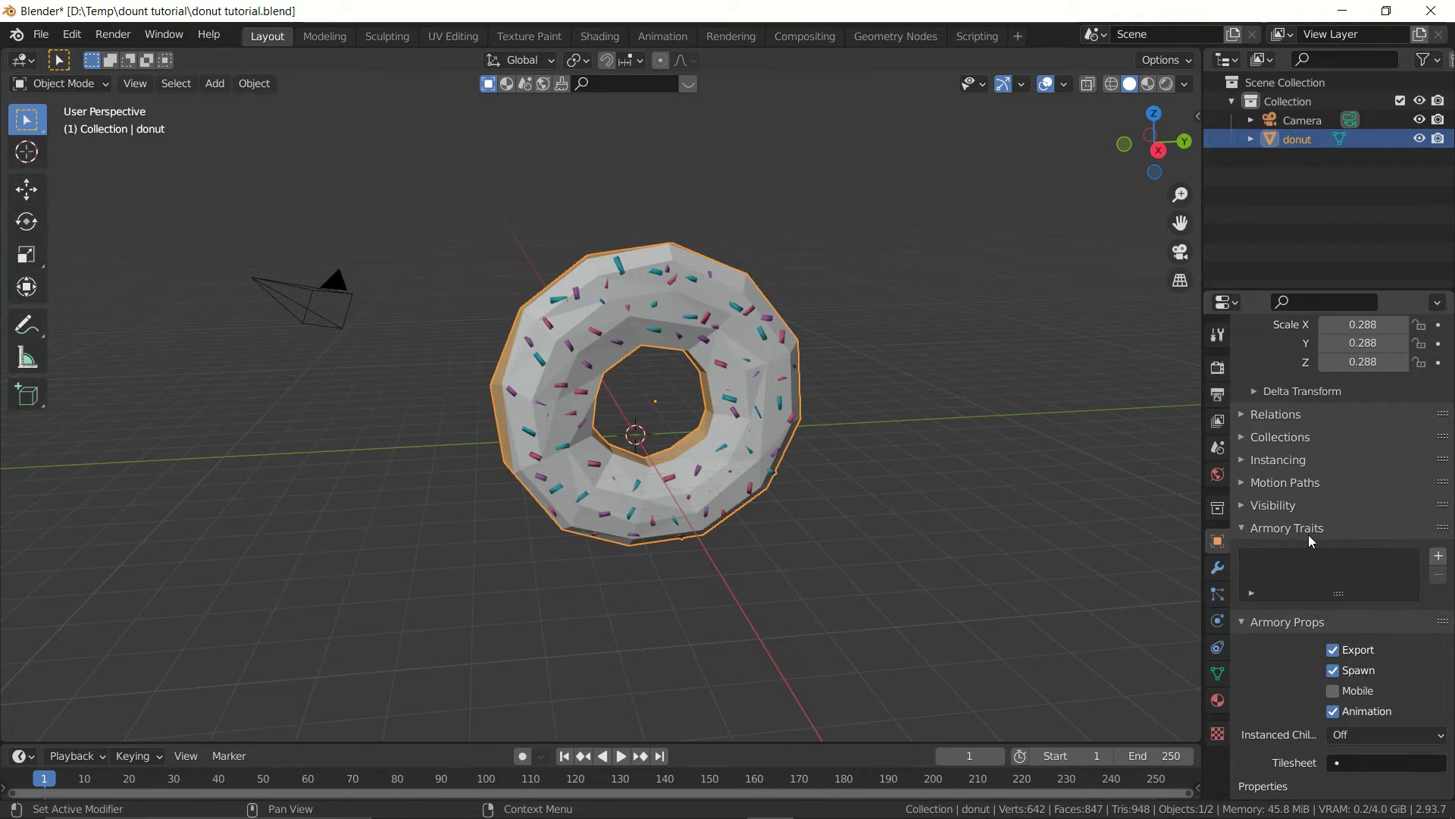
pyautogui.click(1433, 558)
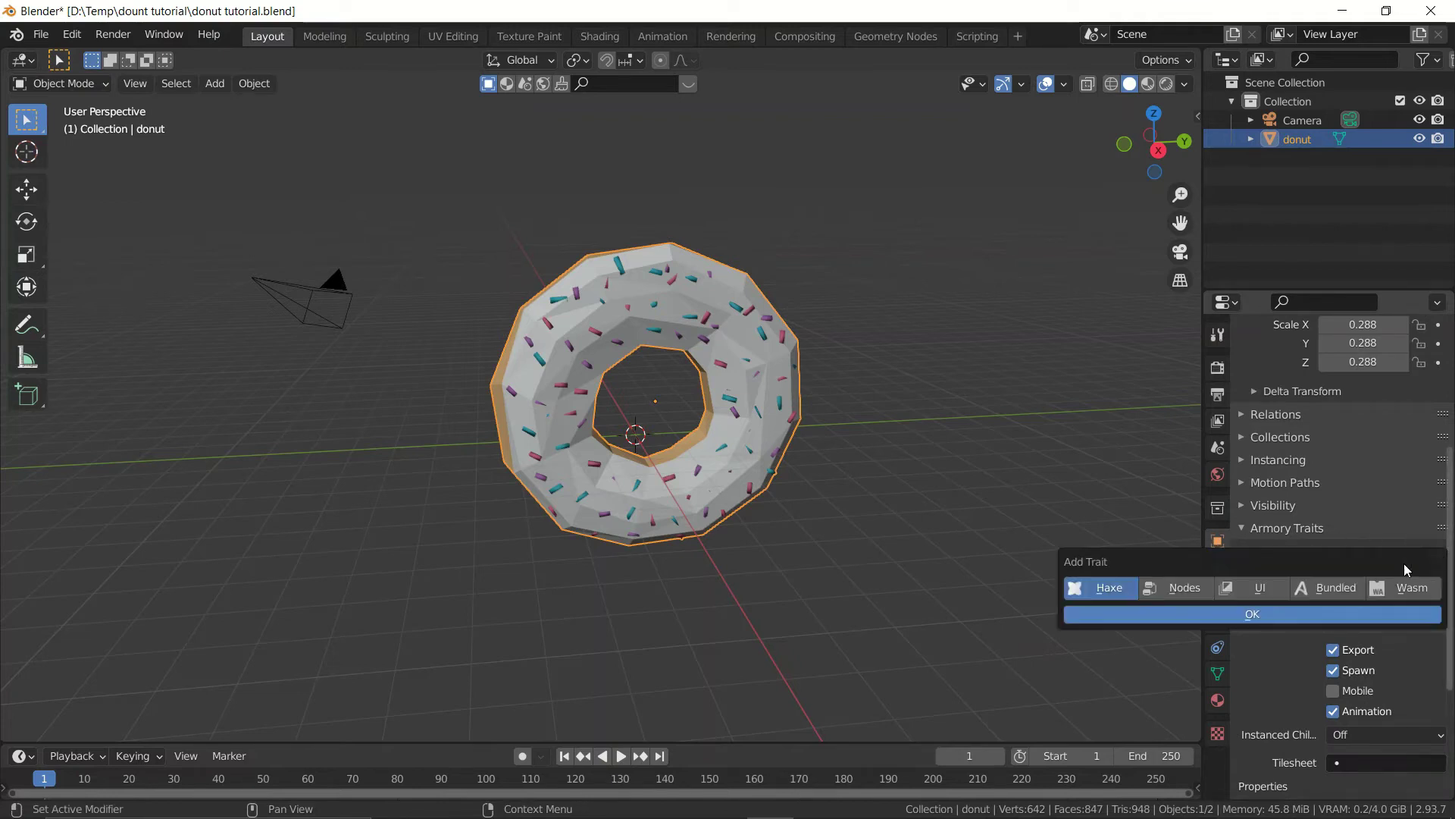
pyautogui.click(1183, 588)
pyautogui.click(1302, 615)
# Create a new node tree for the trait and name it 'Jump'
pyautogui.click(1302, 618)
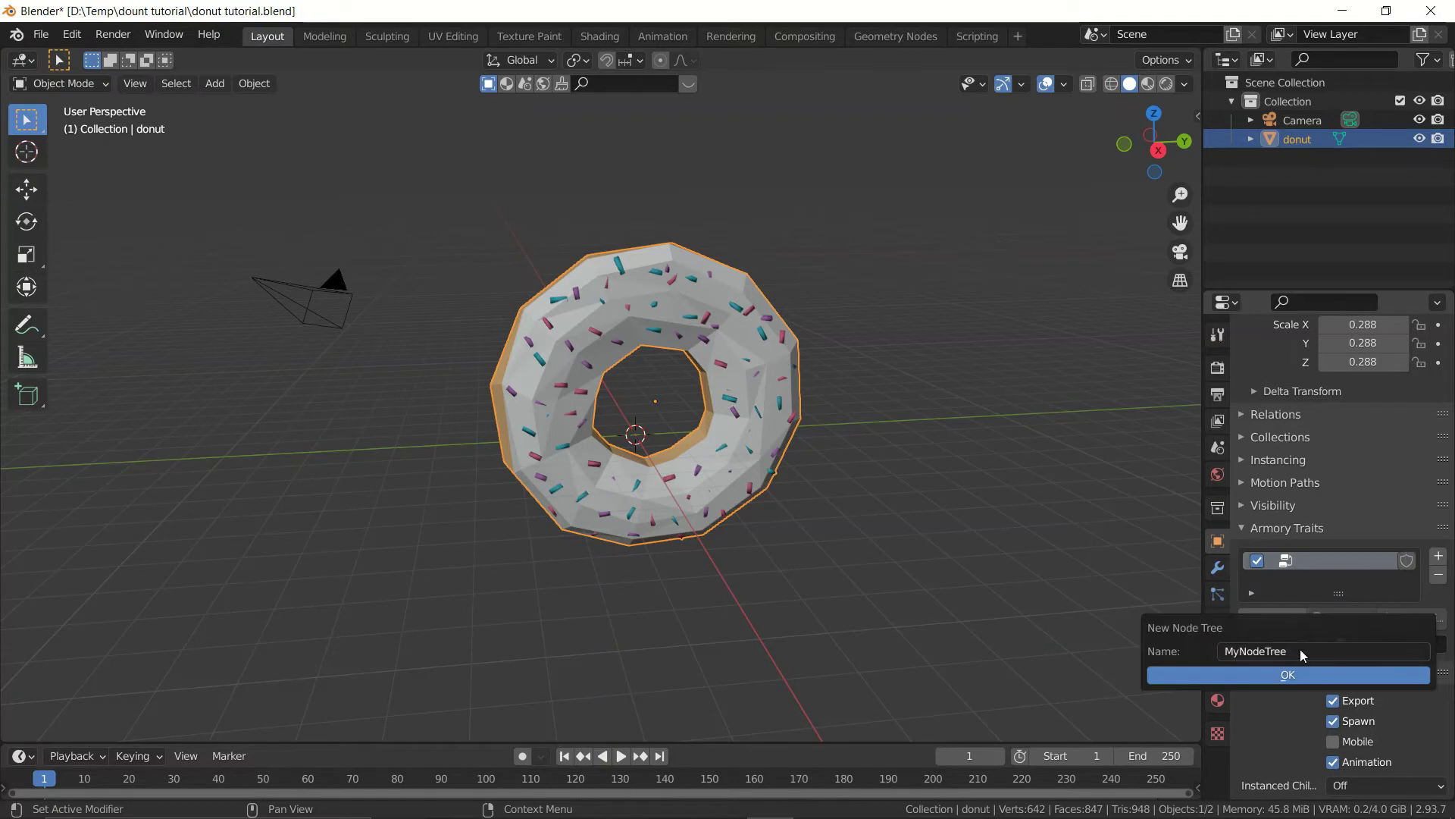
pyautogui.click(1327, 649)
pyautogui.press('BackSpace')
pyautogui.write('Ju')
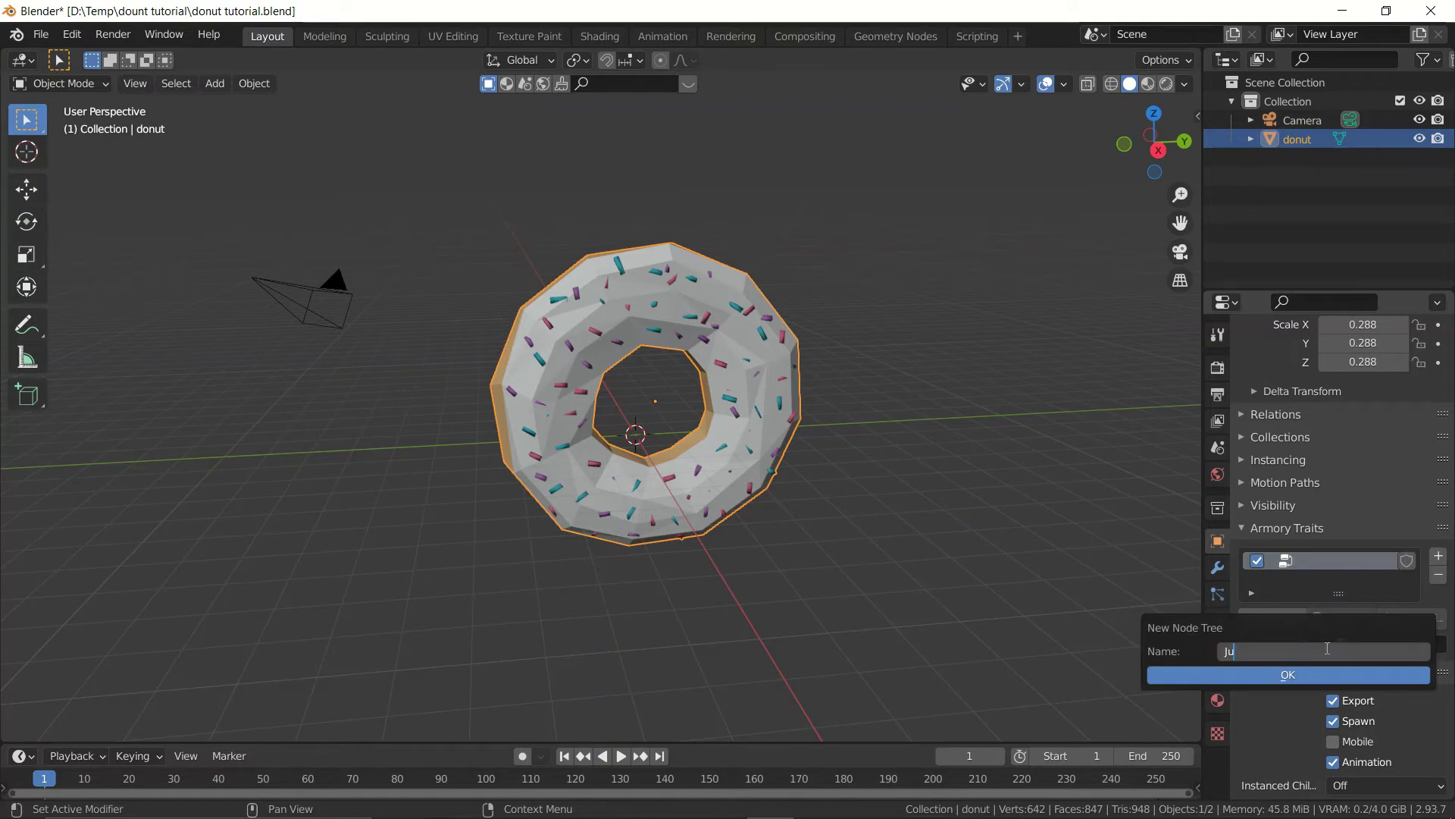
pyautogui.write('mp')
pyautogui.press('Return')
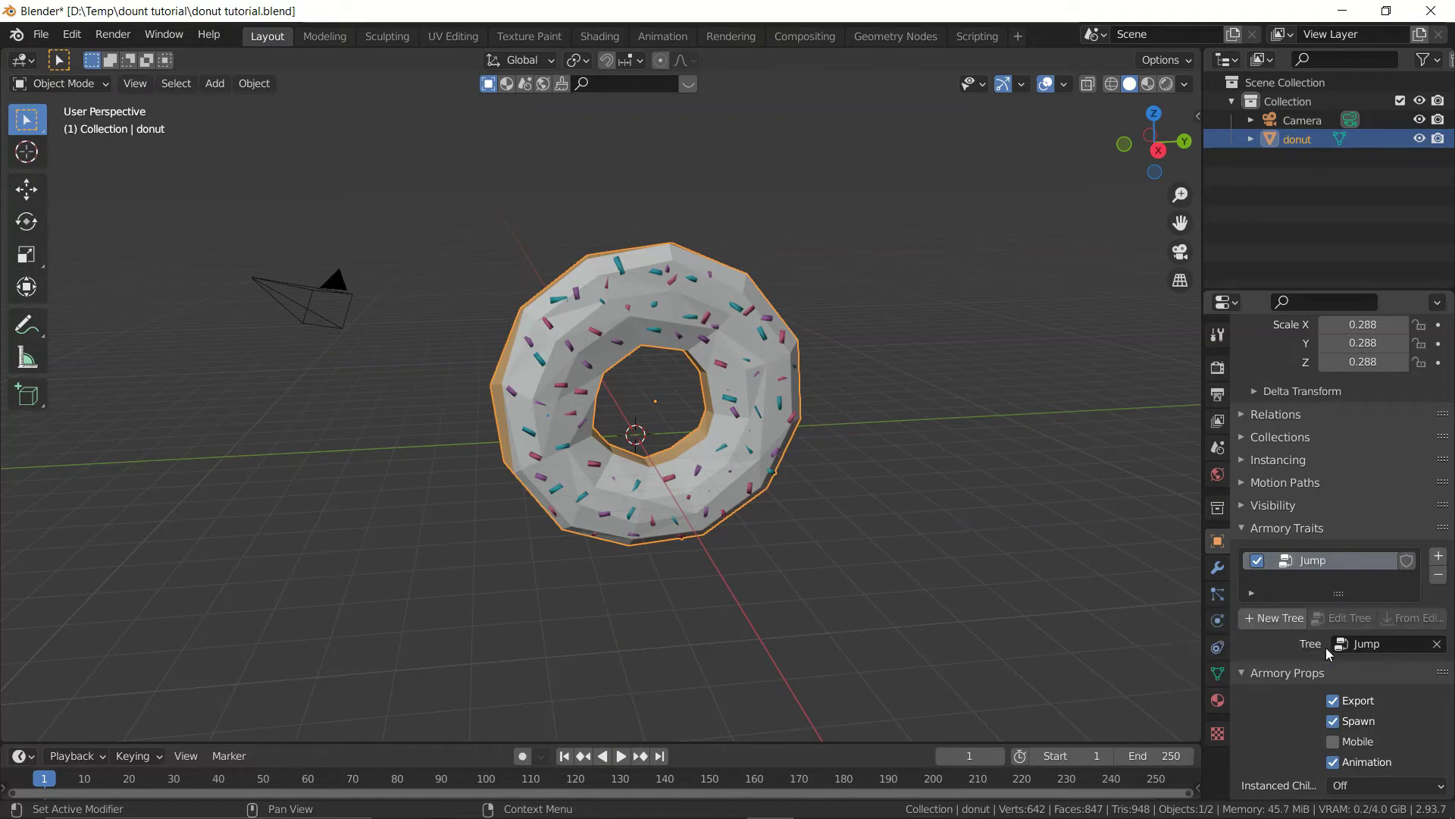
# In the Scripting workspace, make the editor a Logic Node Editor showing the Jump tree
pyautogui.click(977, 35)
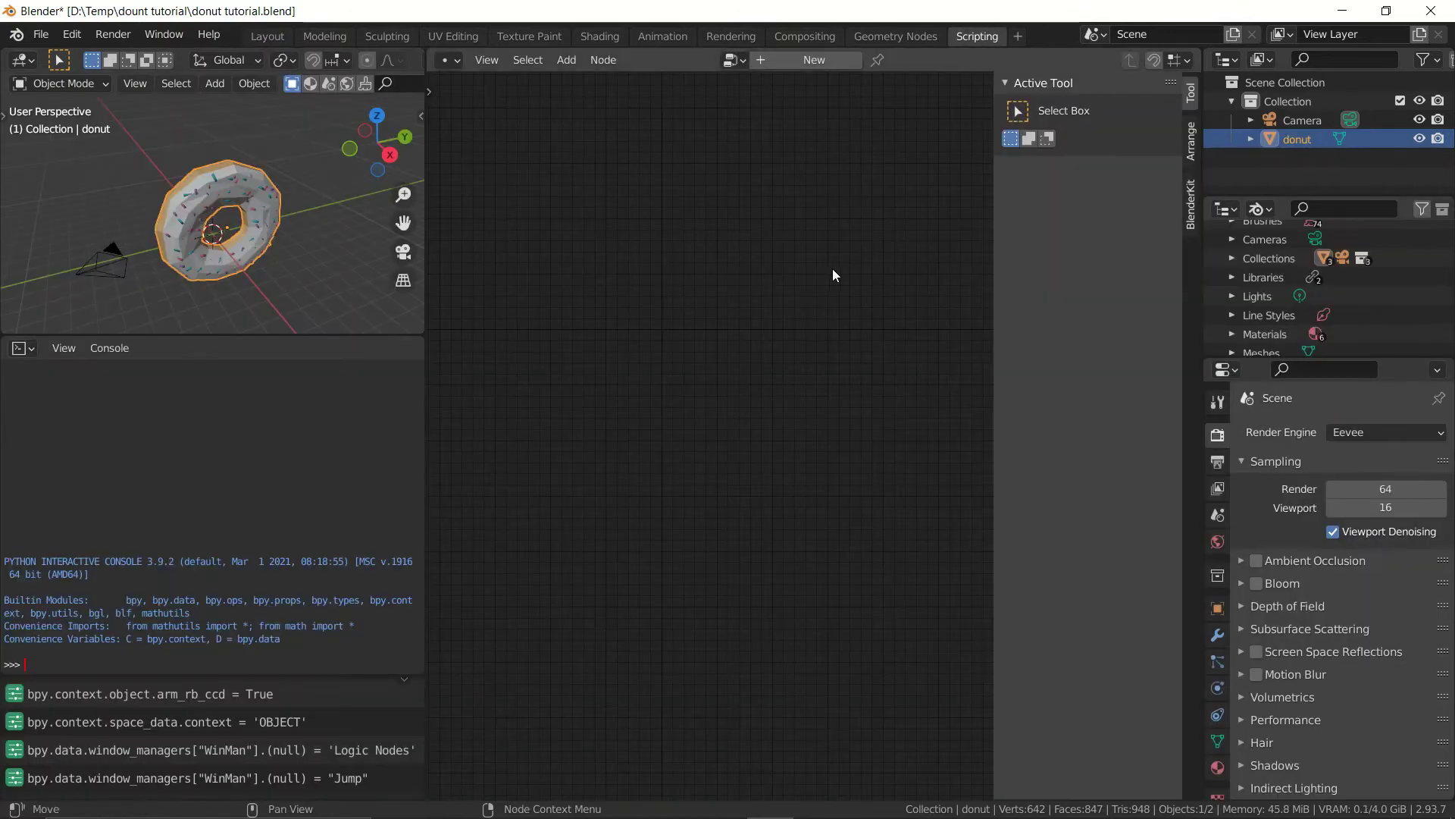
pyautogui.press('n')
pyautogui.click(734, 60)
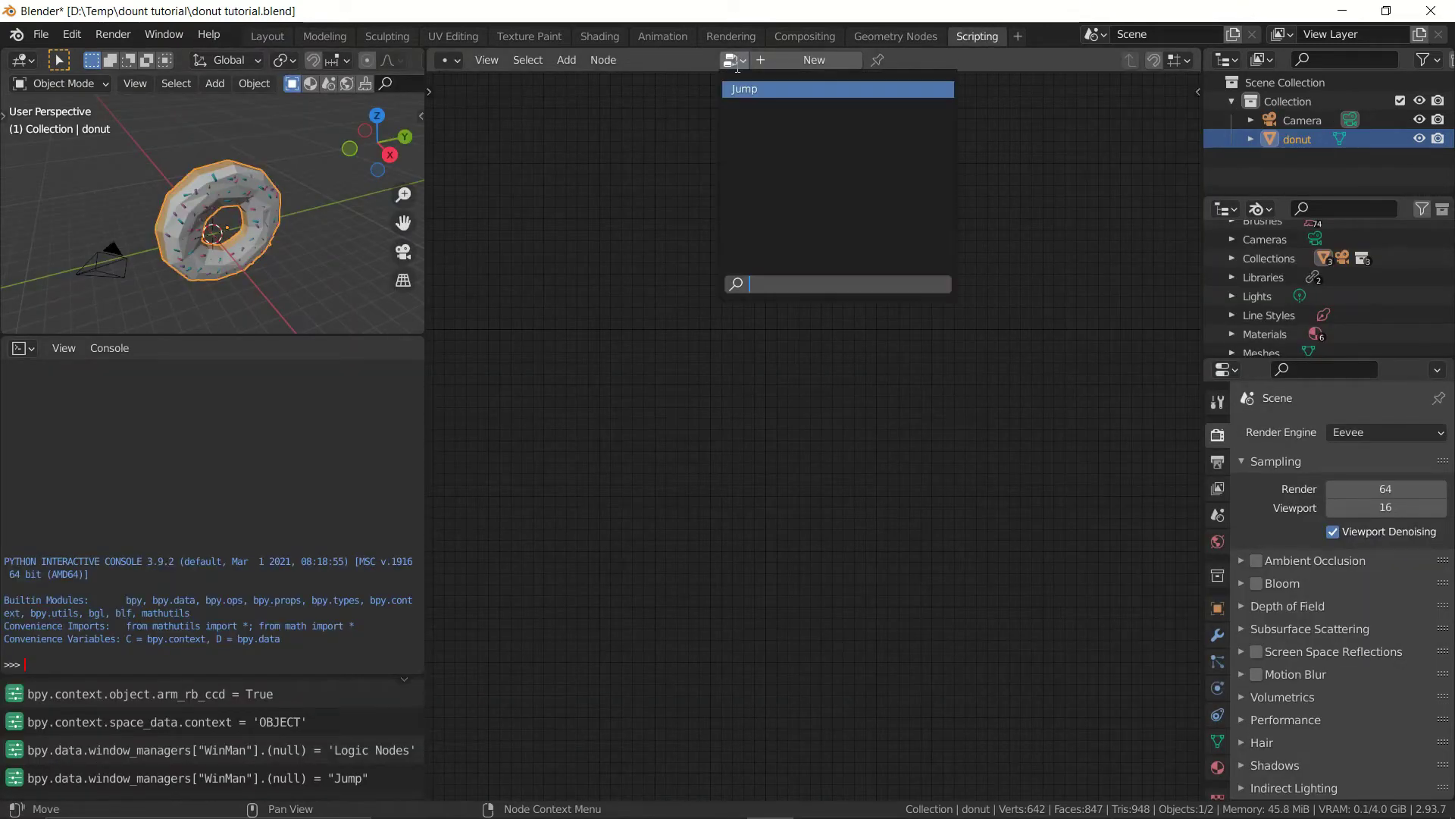
pyautogui.click(768, 88)
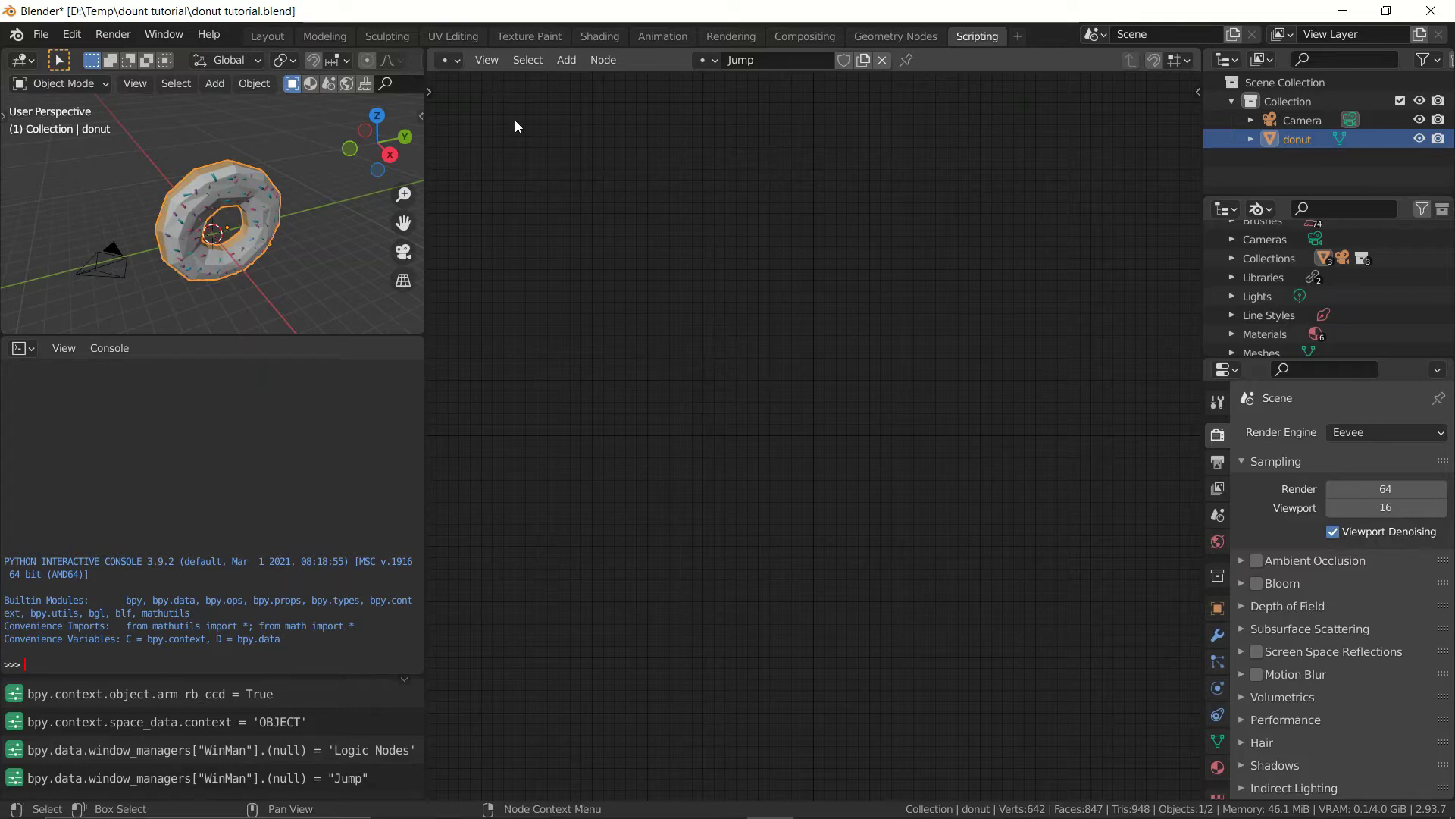
pyautogui.click(449, 60)
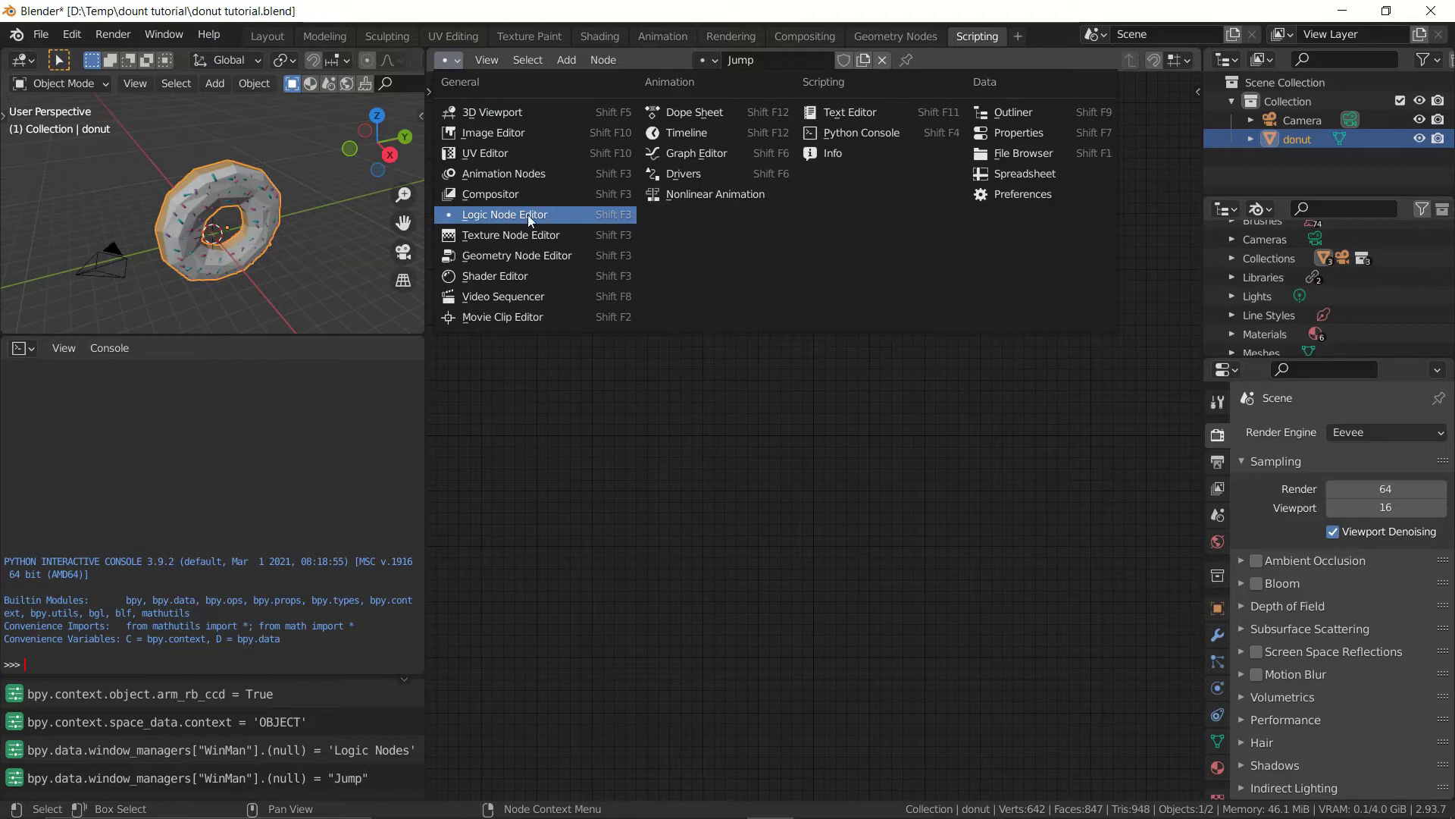
pyautogui.click(582, 214)
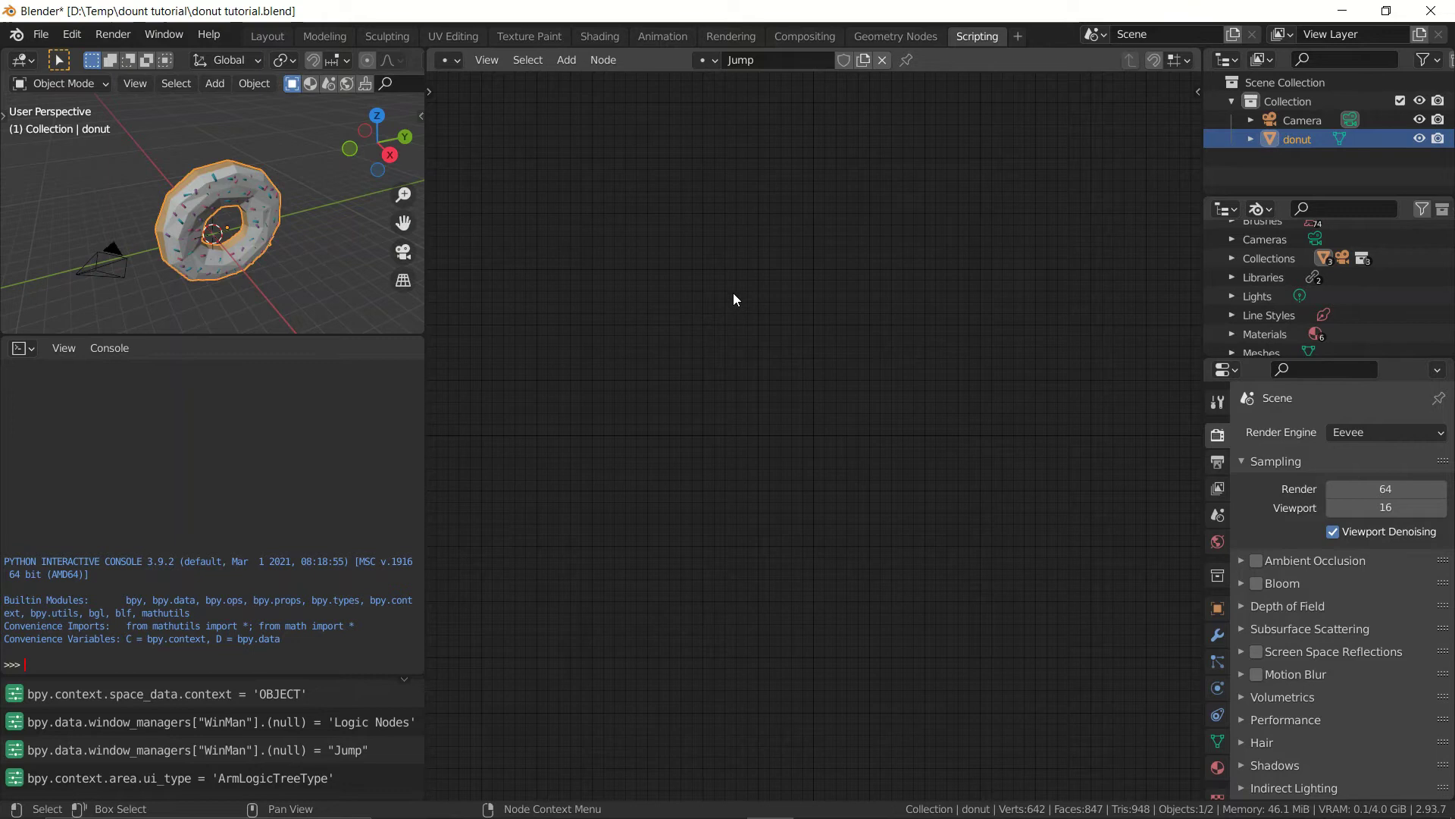
pyautogui.hotkey('shift', 'a')
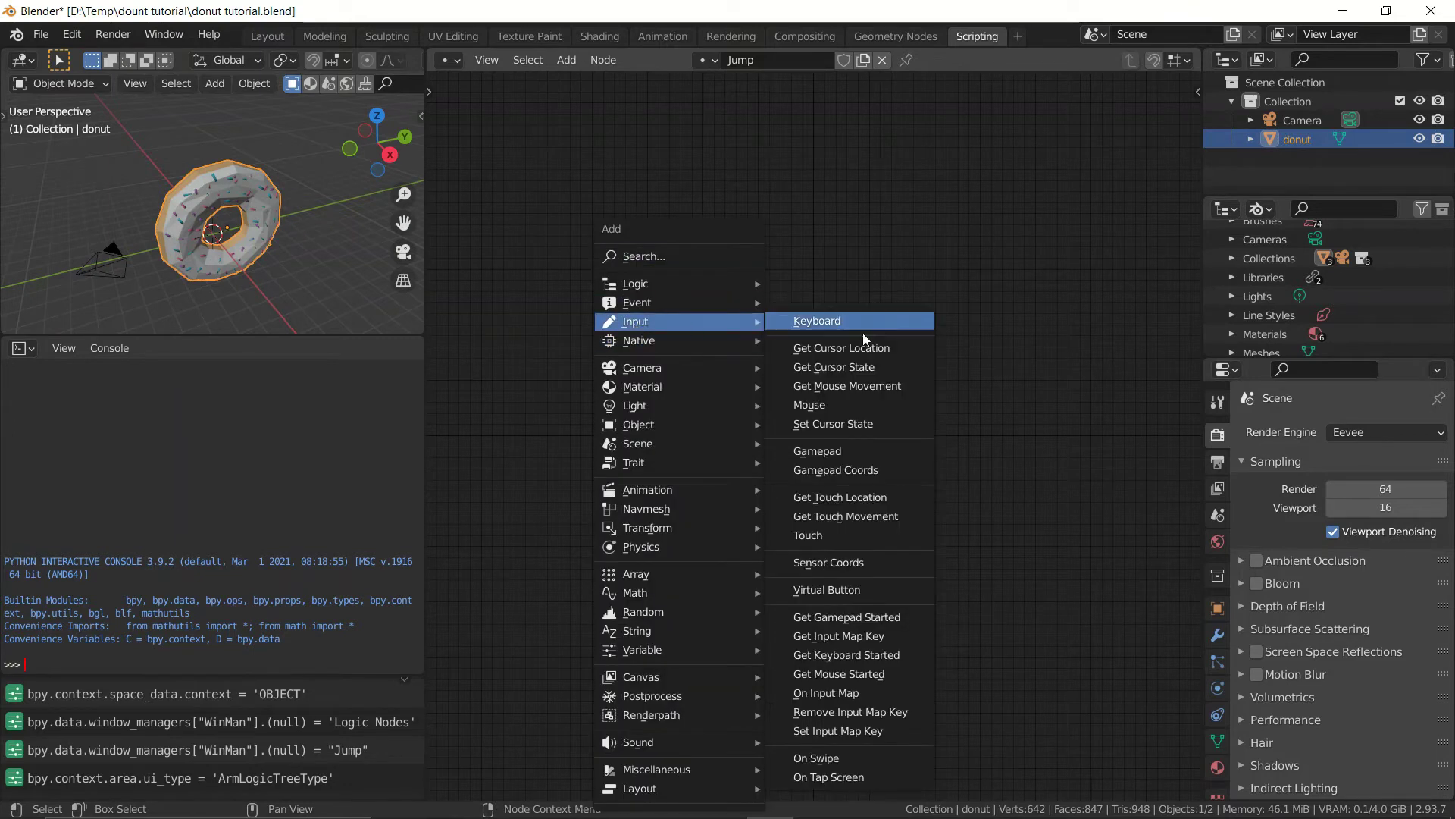
# Add a Keyboard node for space set to fire on Started
pyautogui.click(862, 334)
pyautogui.click(609, 202)
pyautogui.scroll(3, 729, 275)
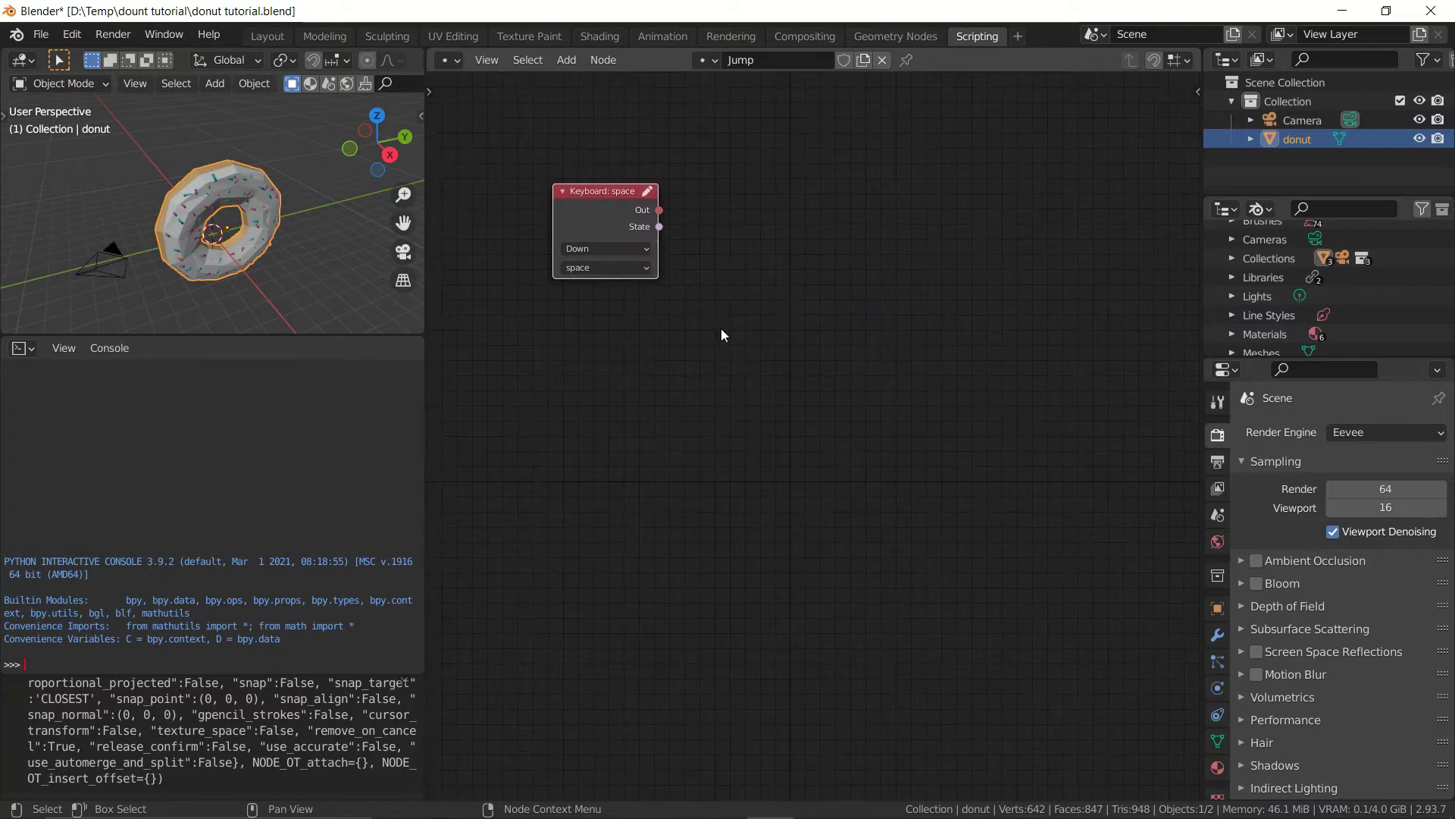
pyautogui.click(726, 356)
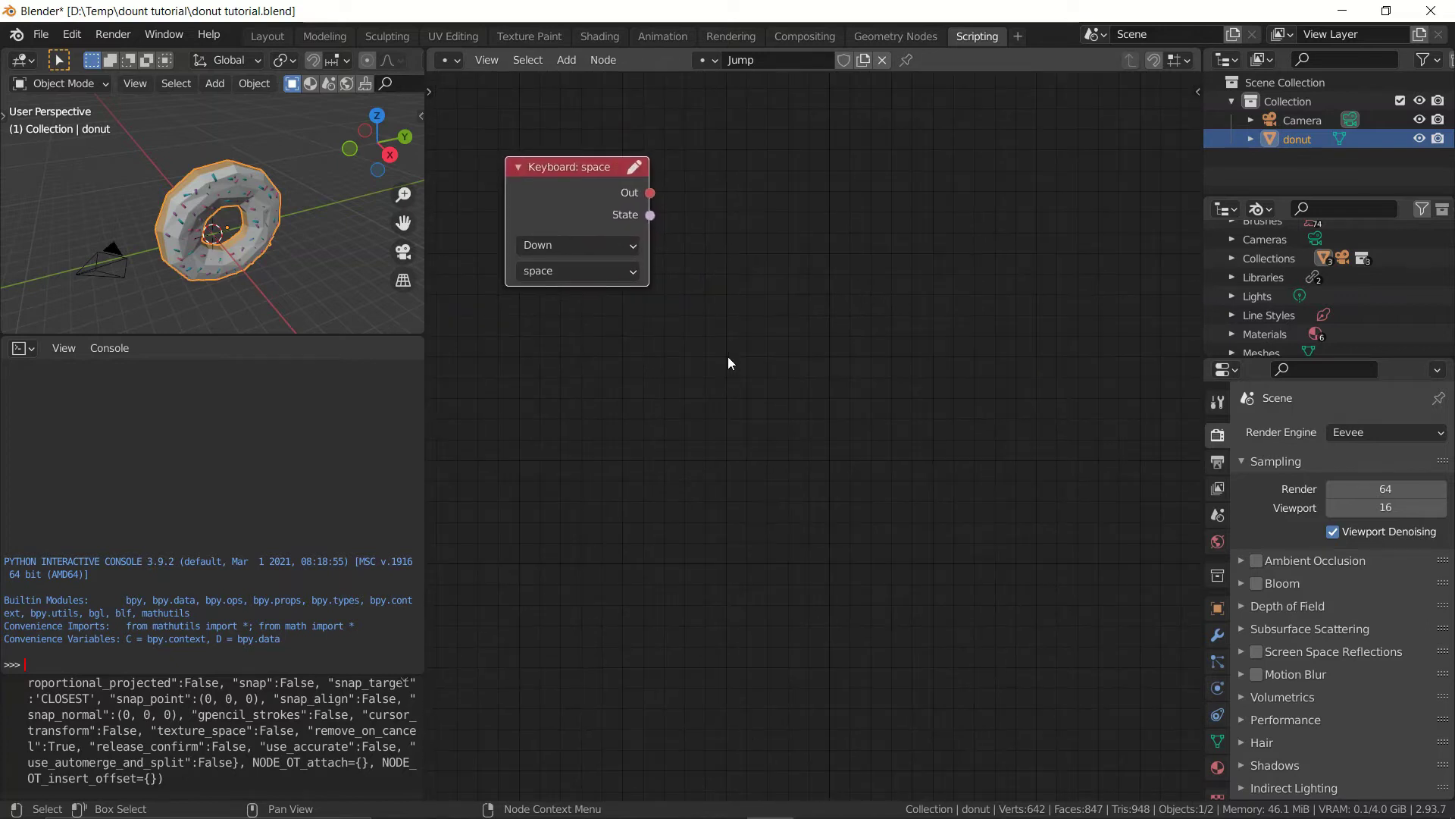
pyautogui.click(570, 244)
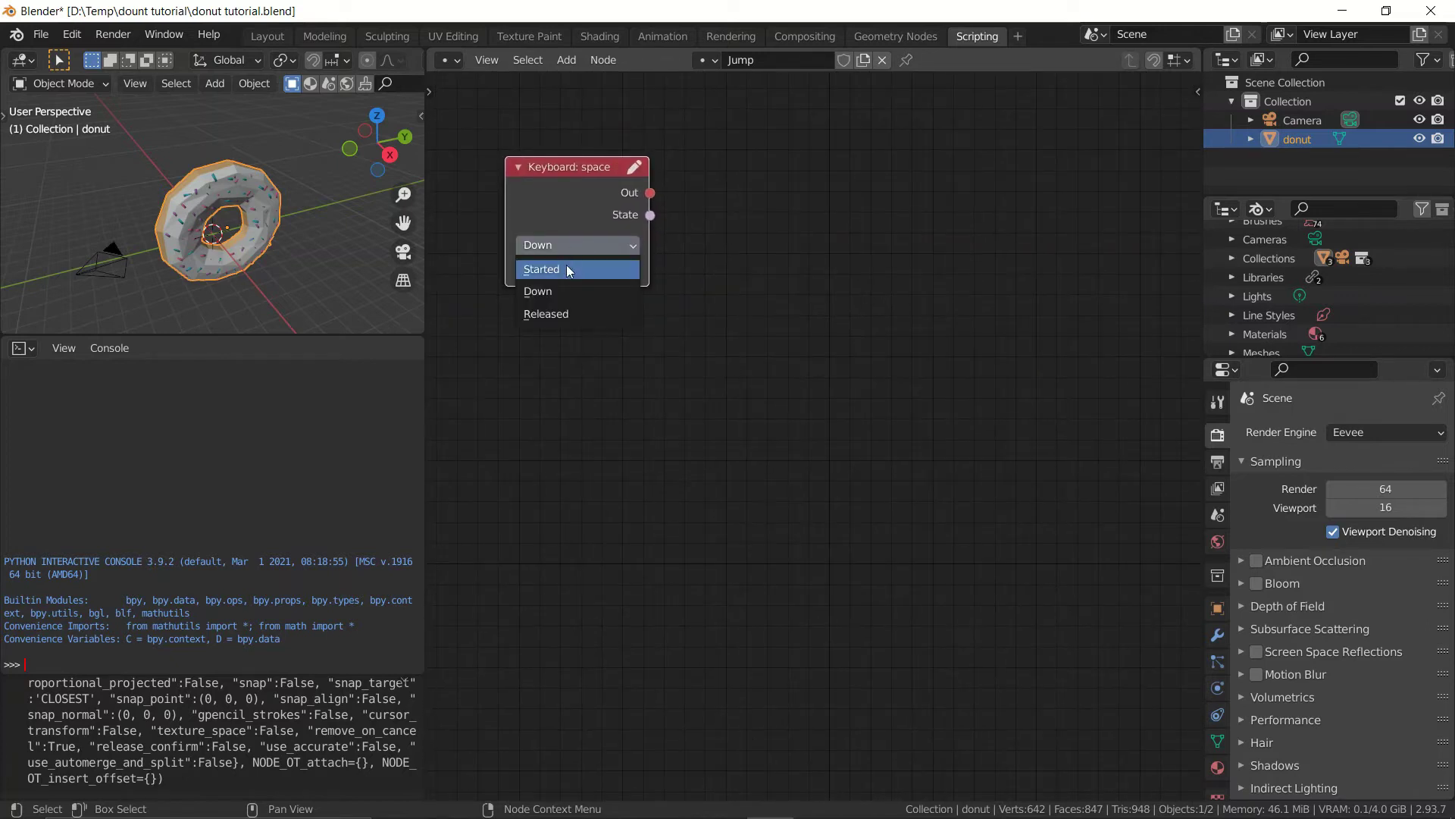
pyautogui.click(566, 269)
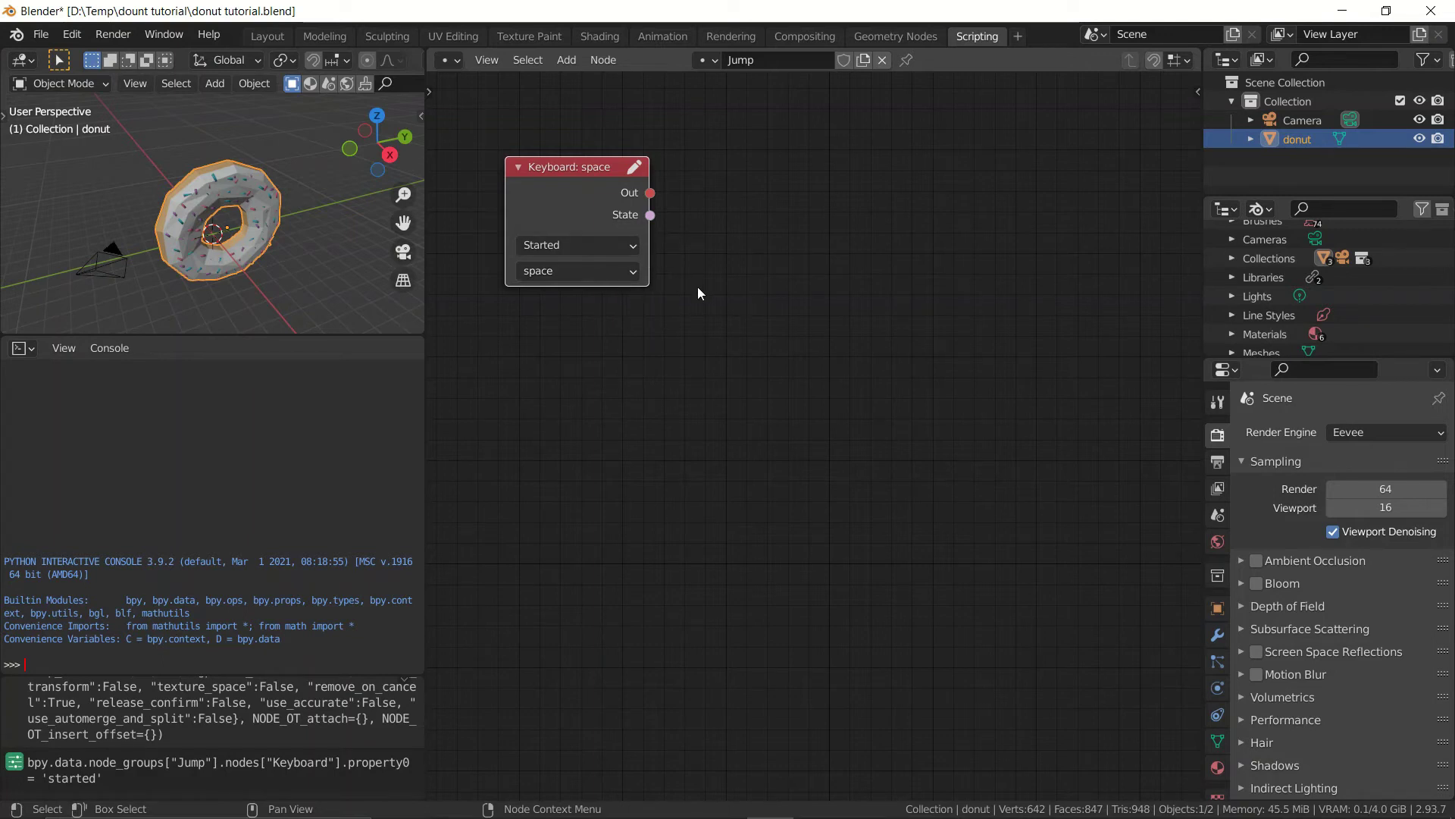
pyautogui.moveTo(698, 291); pyautogui.dragTo(679, 266, button='middle')
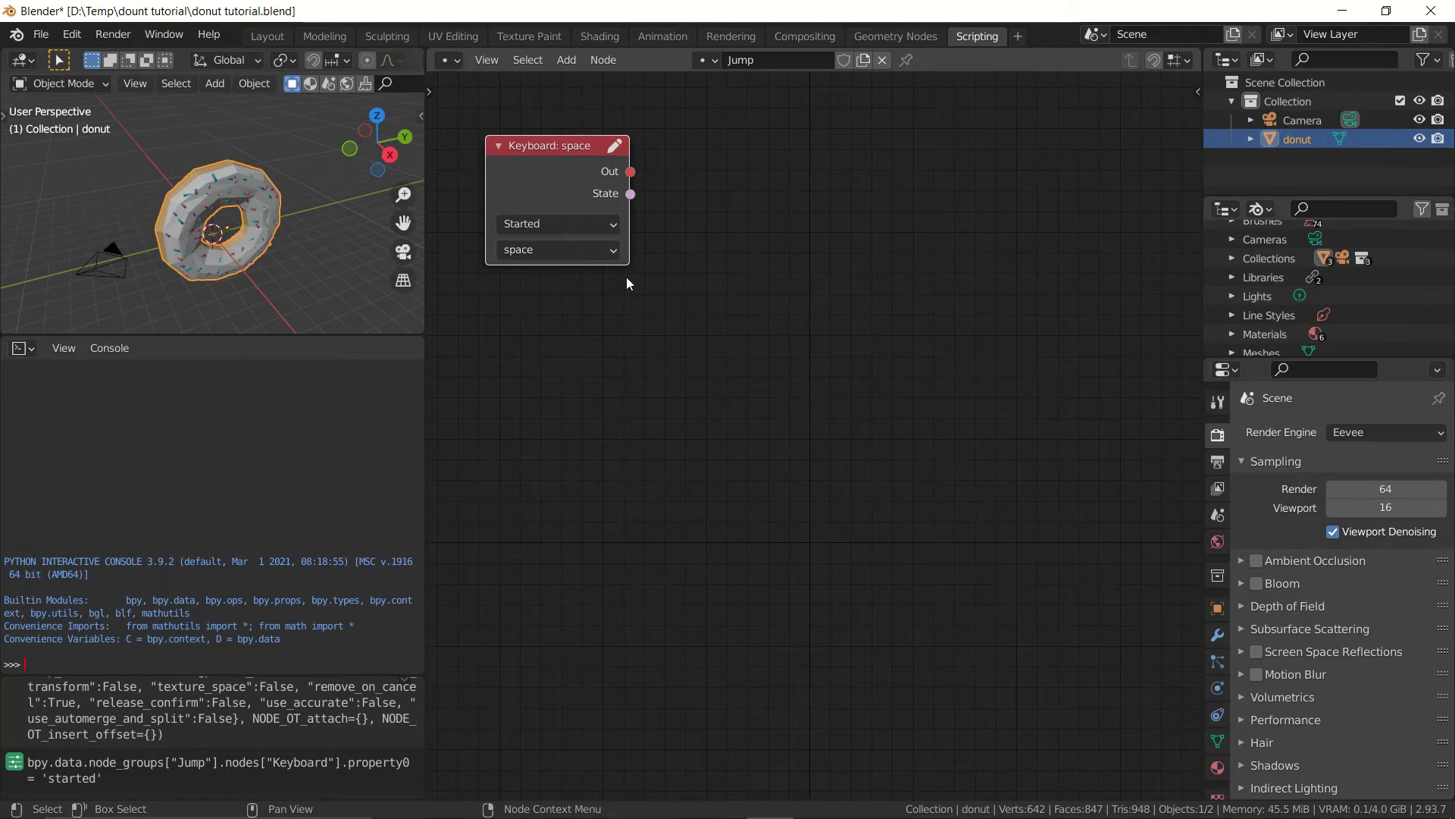
# Duplicate the Keyboard node below the original and change its key to up
pyautogui.hotkey('shift', 'd')
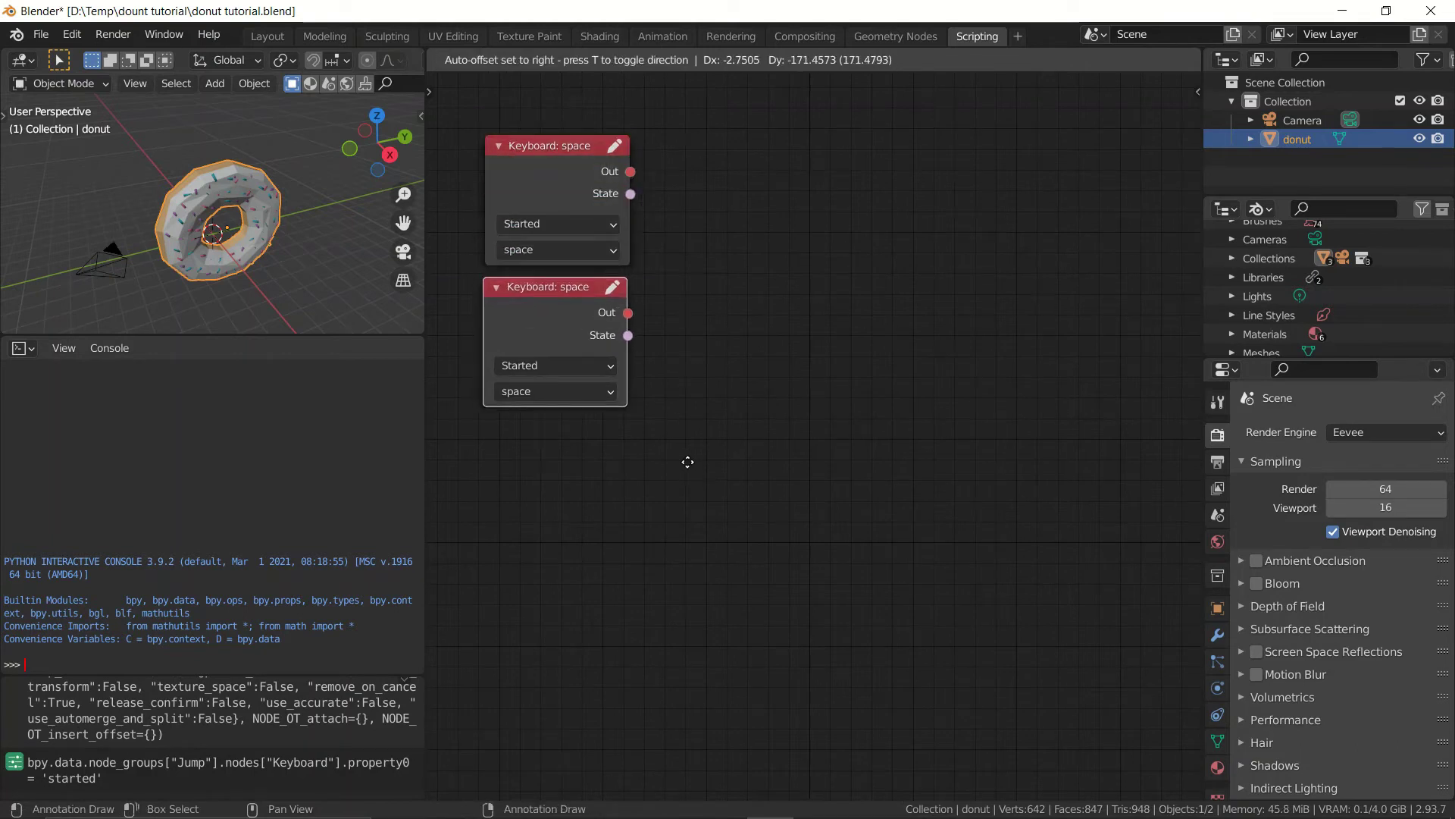
pyautogui.click(688, 461)
pyautogui.click(550, 391)
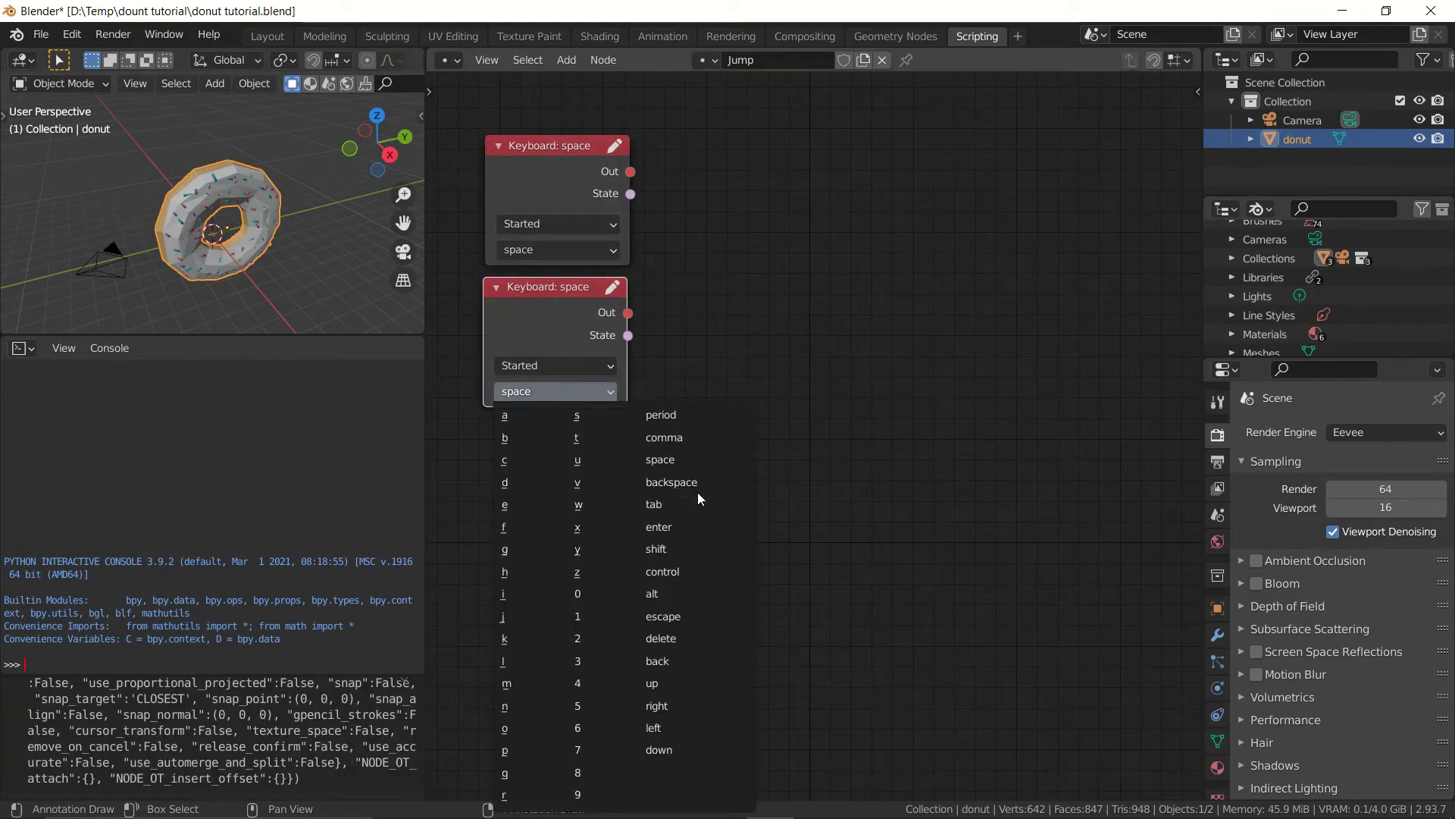
pyautogui.click(661, 683)
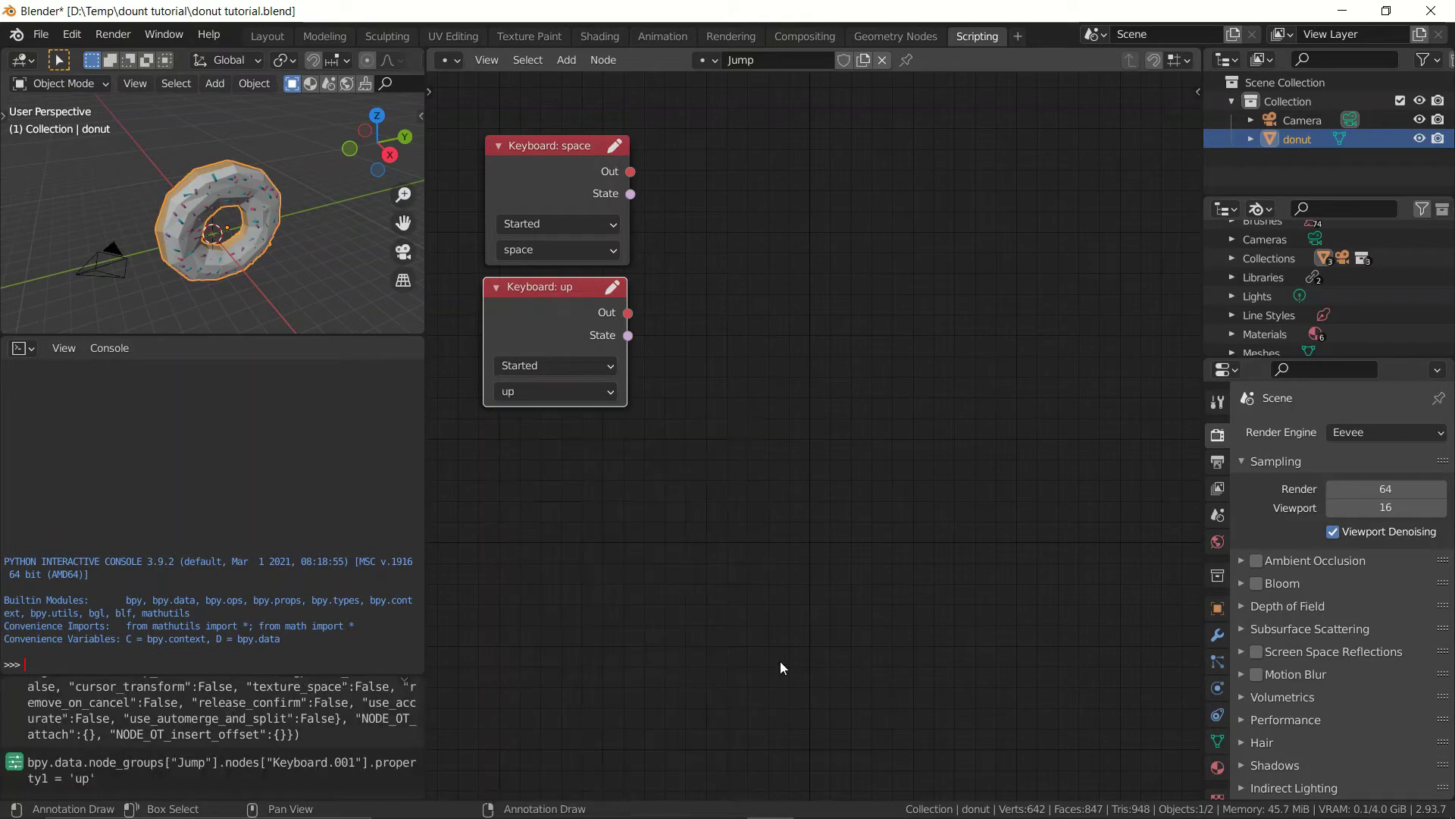
# Add a Mouse node on the Left button via search and place it under the keyboard nodes
pyautogui.hotkey('shift', 'a')
pyautogui.write('mouse')
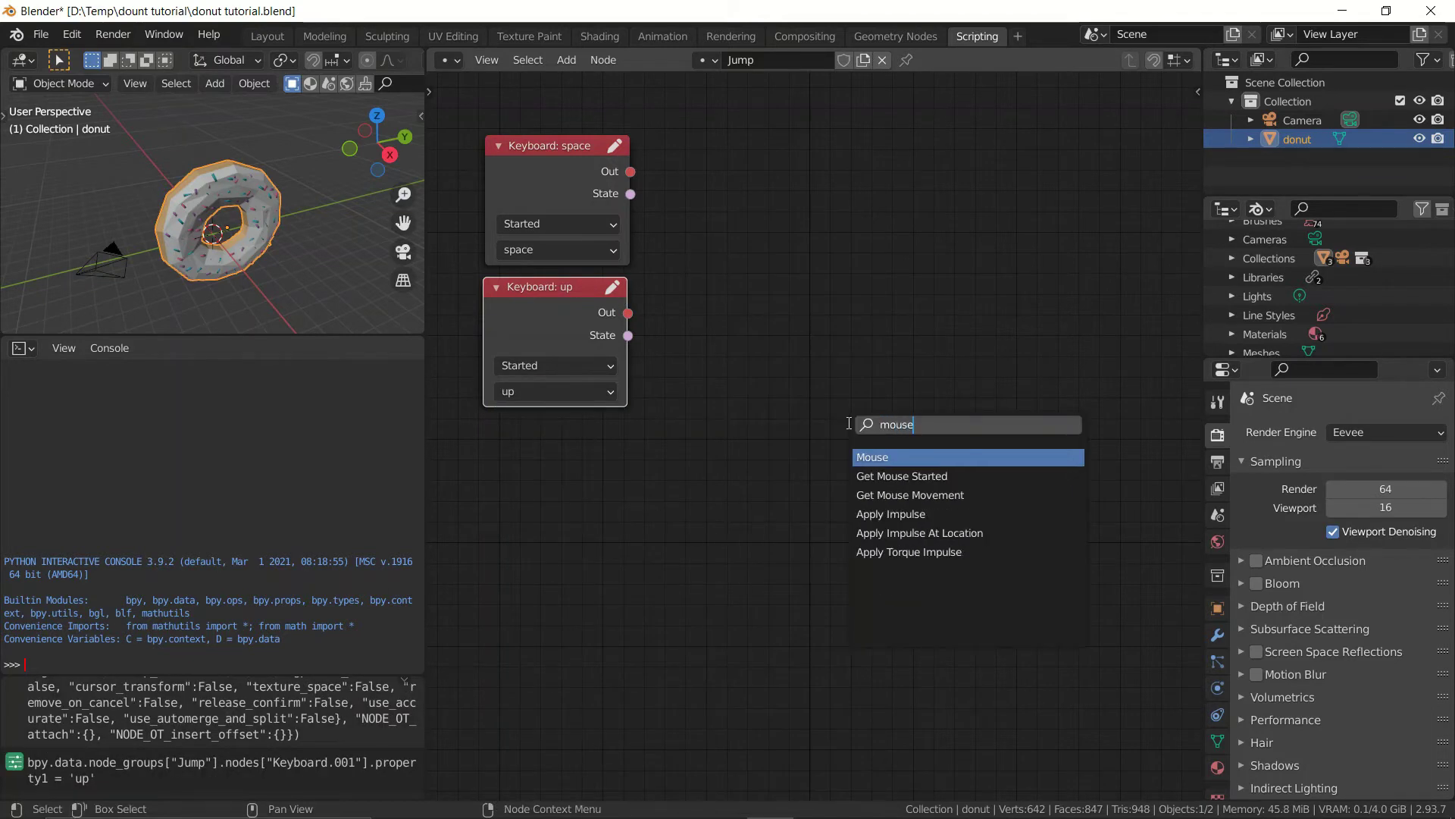
pyautogui.press('Return')
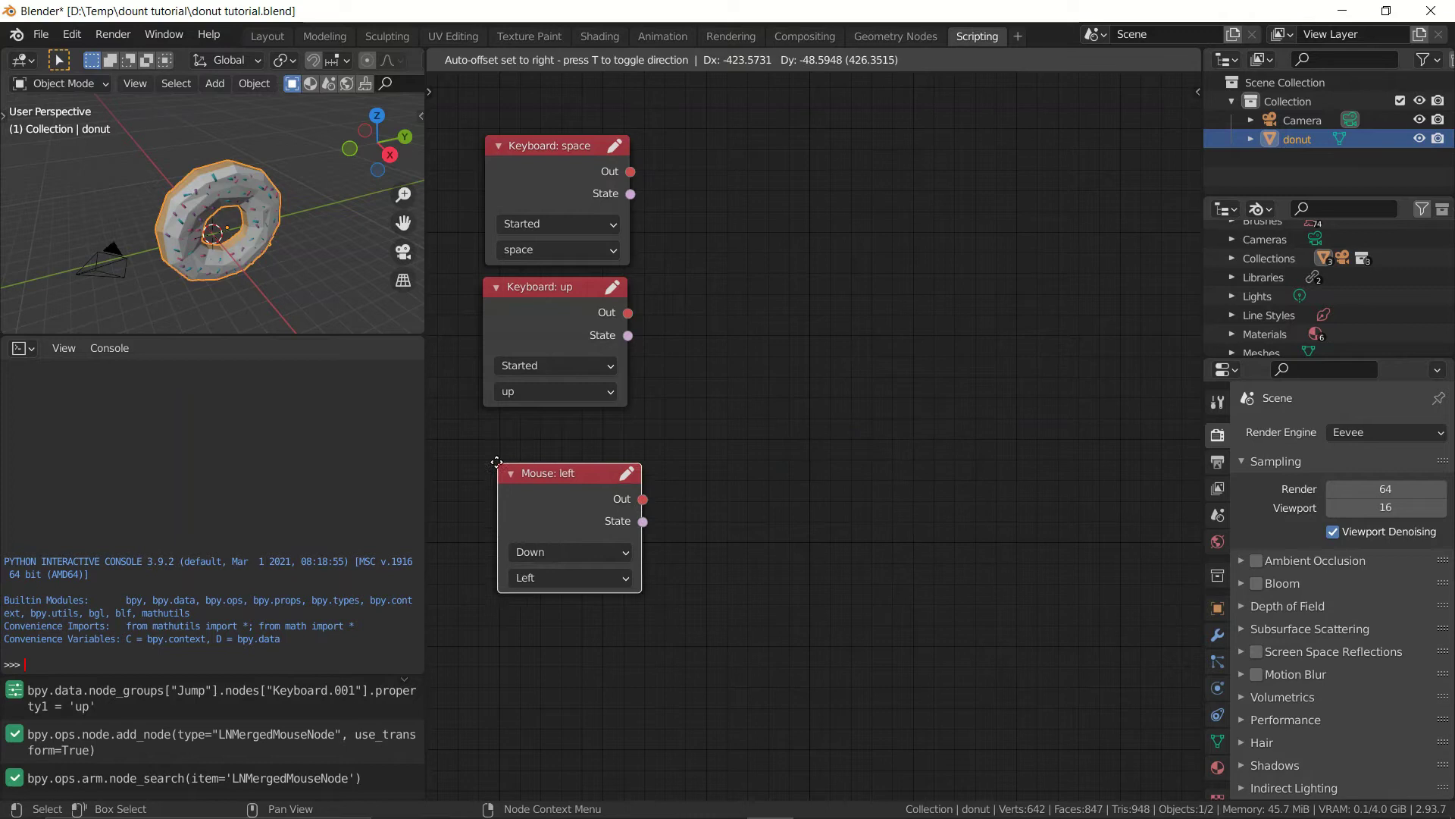
pyautogui.click(493, 456)
pyautogui.moveTo(726, 474); pyautogui.dragTo(786, 523, button='middle')
pyautogui.moveTo(612, 519); pyautogui.dragTo(603, 499)
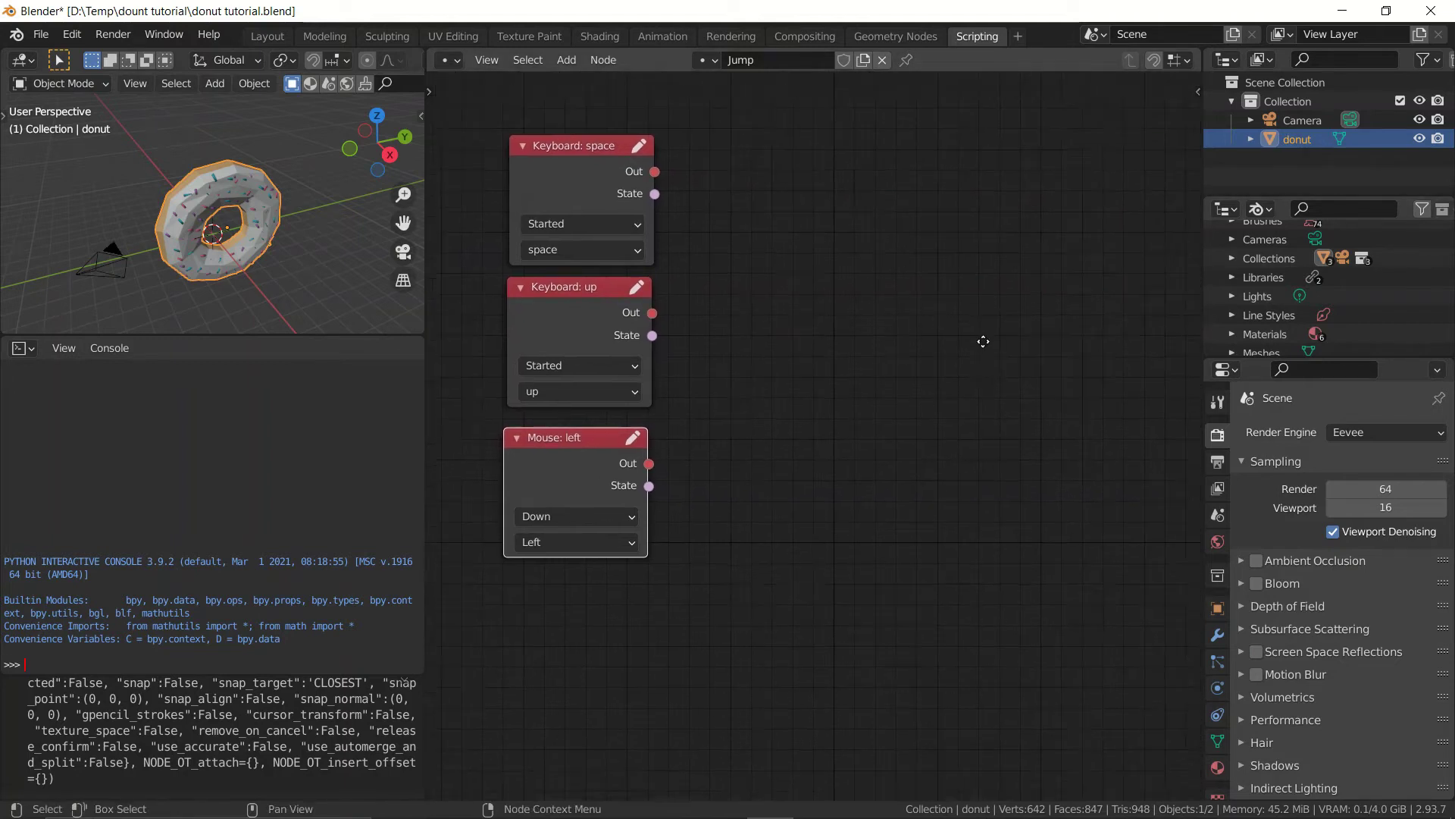
pyautogui.moveTo(983, 341); pyautogui.dragTo(975, 324, button='middle')
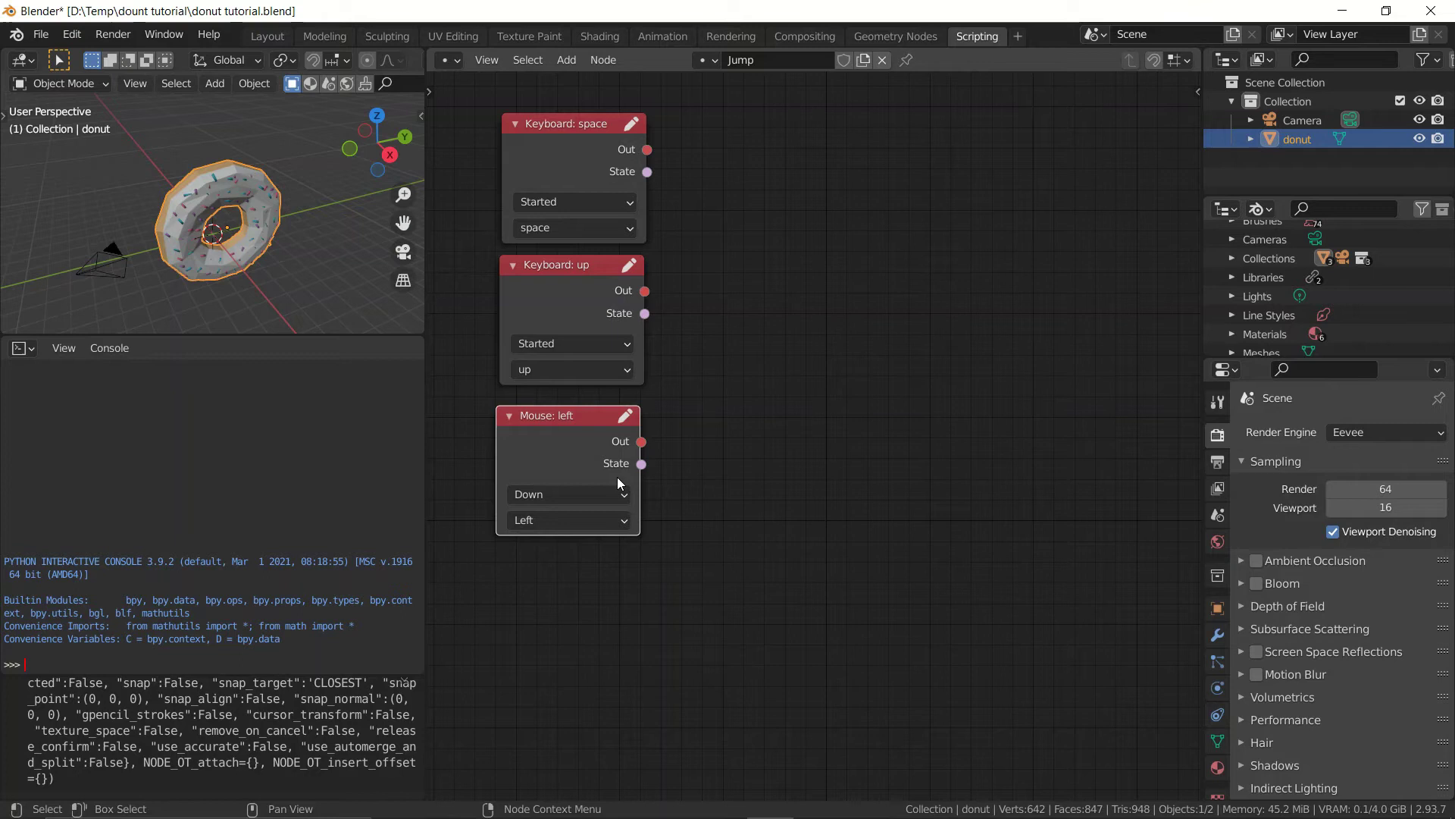
pyautogui.moveTo(581, 427); pyautogui.dragTo(584, 424)
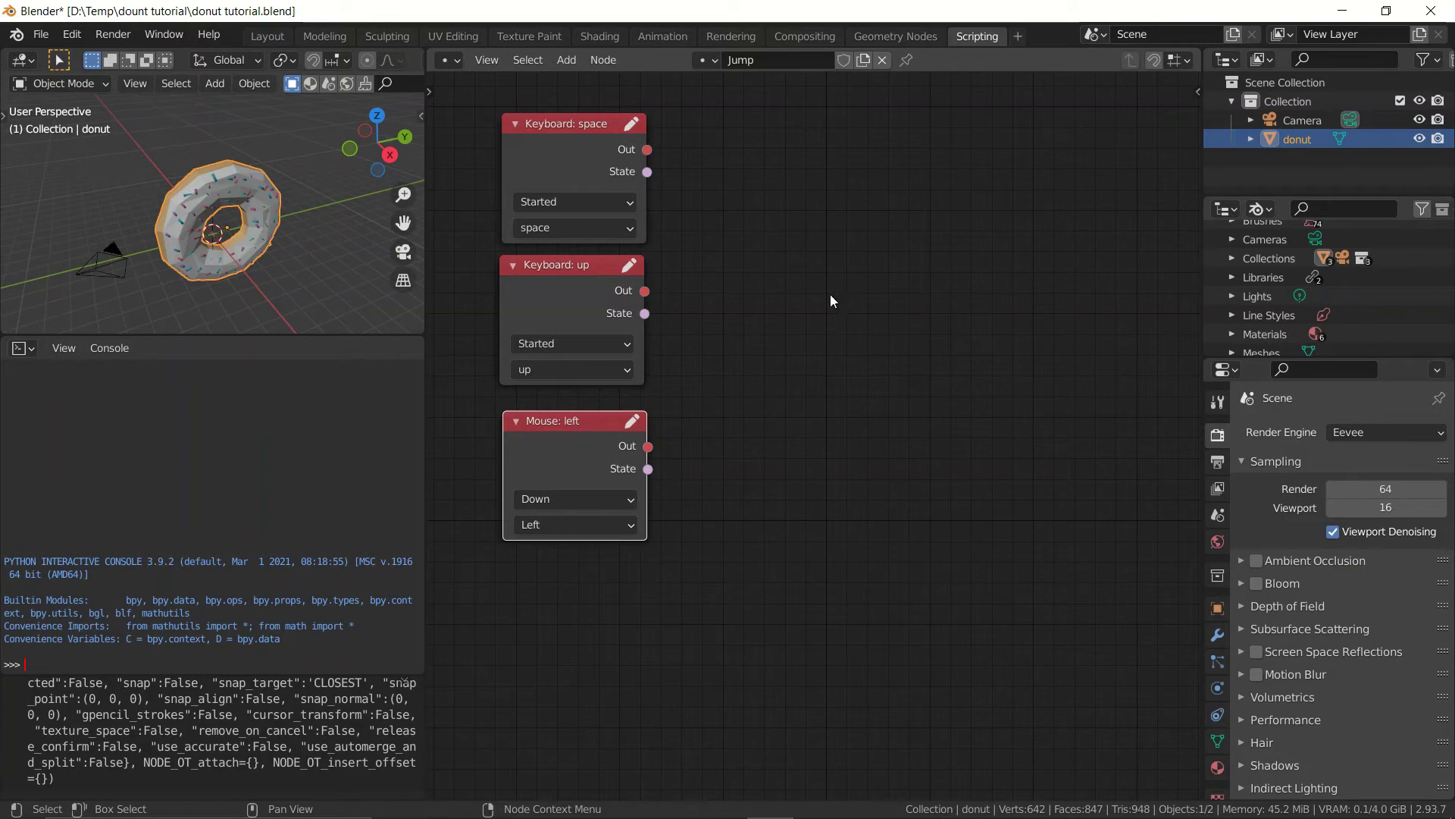
# Add a Merge node to the right of the events and give it three inputs
pyautogui.moveTo(830, 294); pyautogui.dragTo(861, 350, button='middle')
pyautogui.scroll(1, 831, 339)
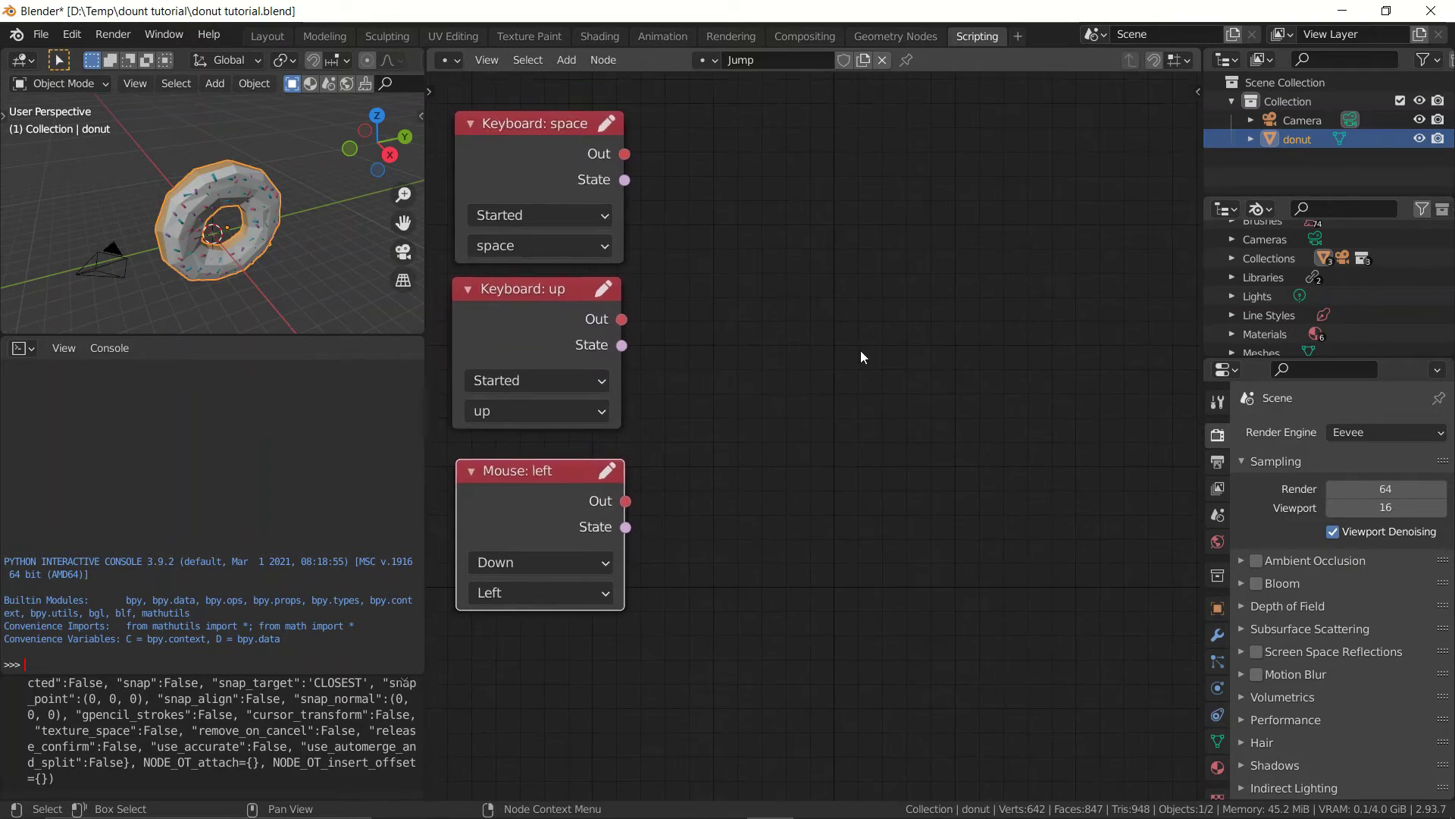
pyautogui.hotkey('shift', 'a')
pyautogui.click(801, 284)
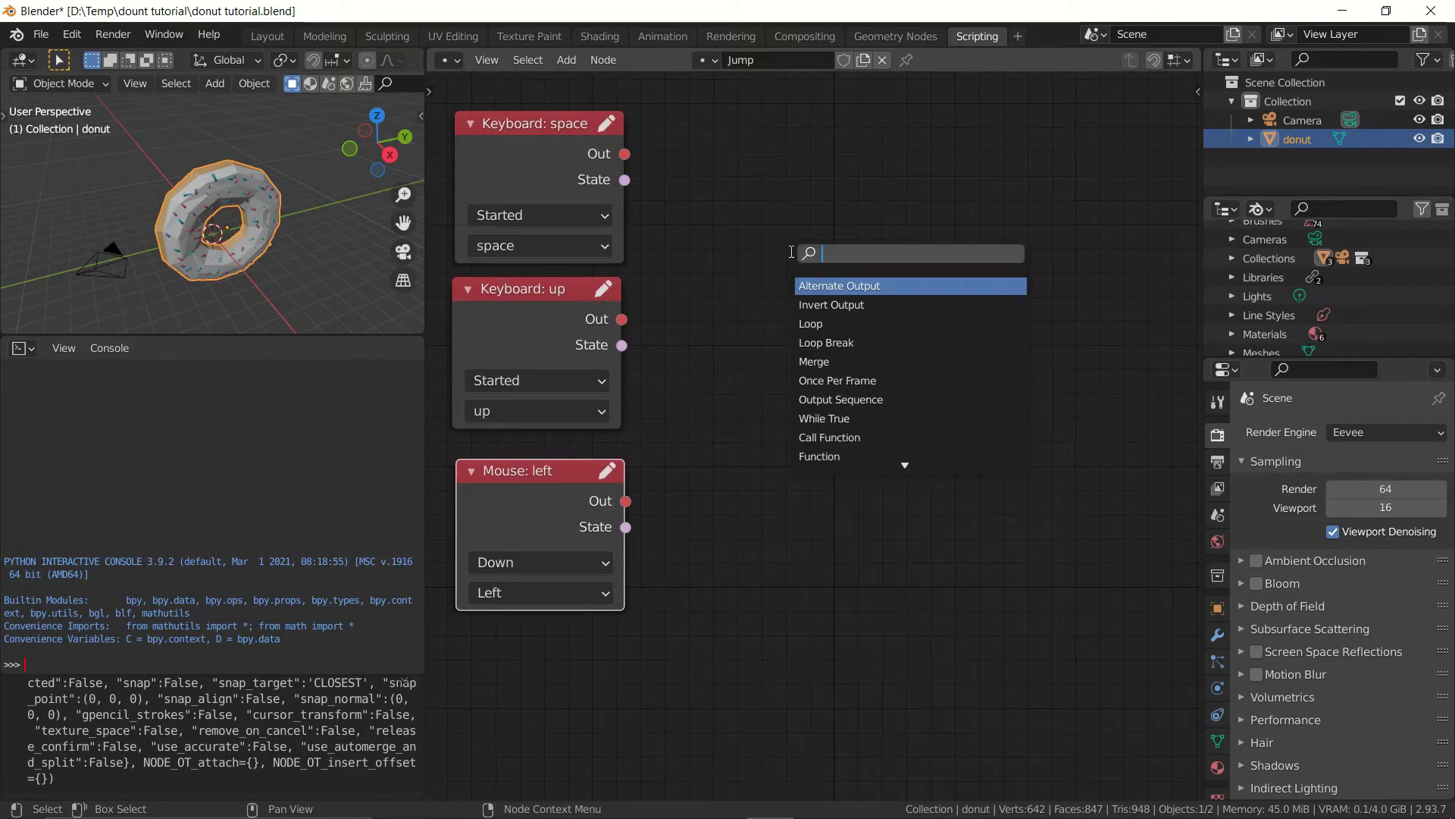
pyautogui.write('merg')
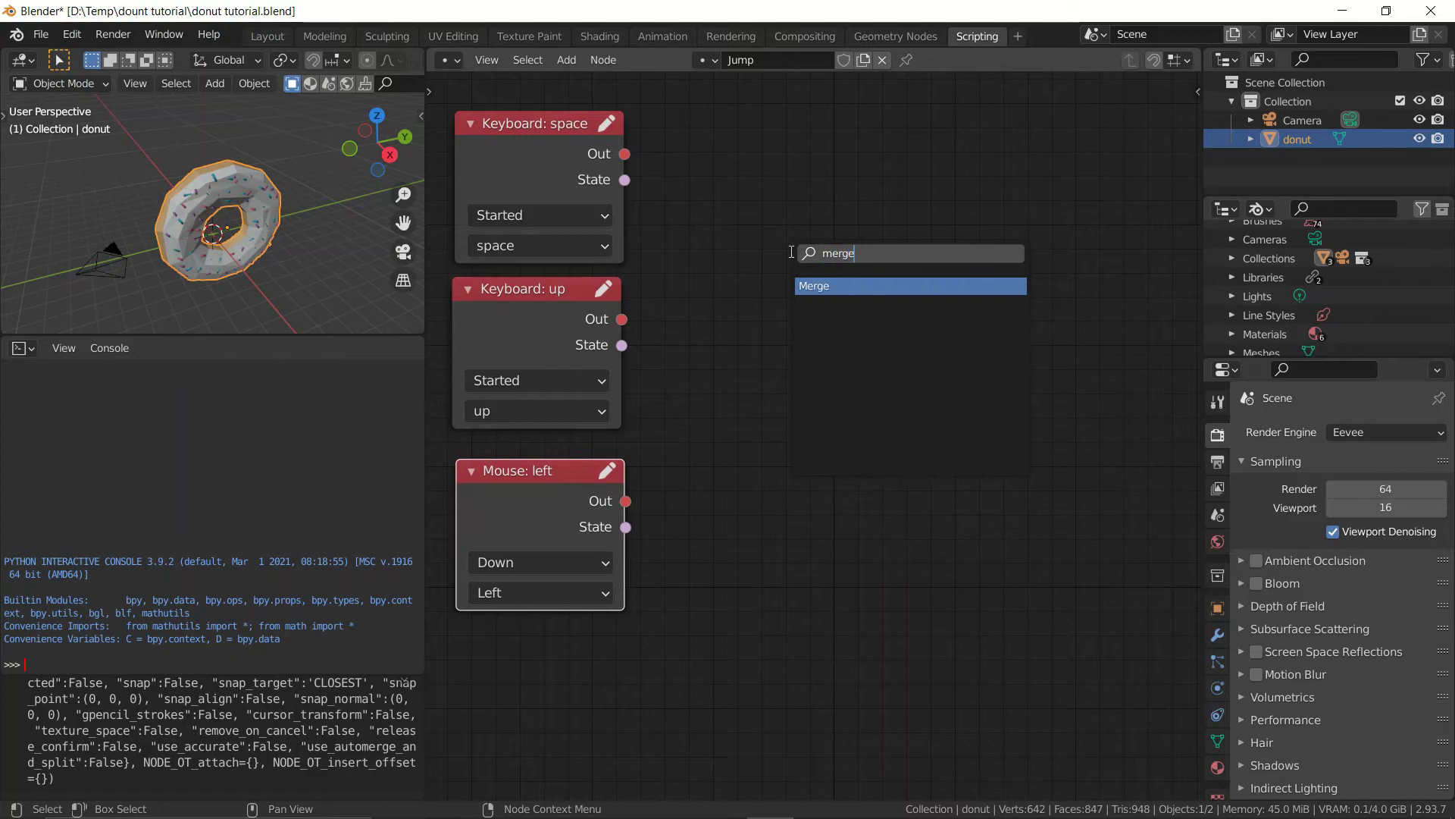
pyautogui.write('e')
pyautogui.press('Return')
pyautogui.click(834, 324)
pyautogui.click(843, 361)
pyautogui.click(843, 361)
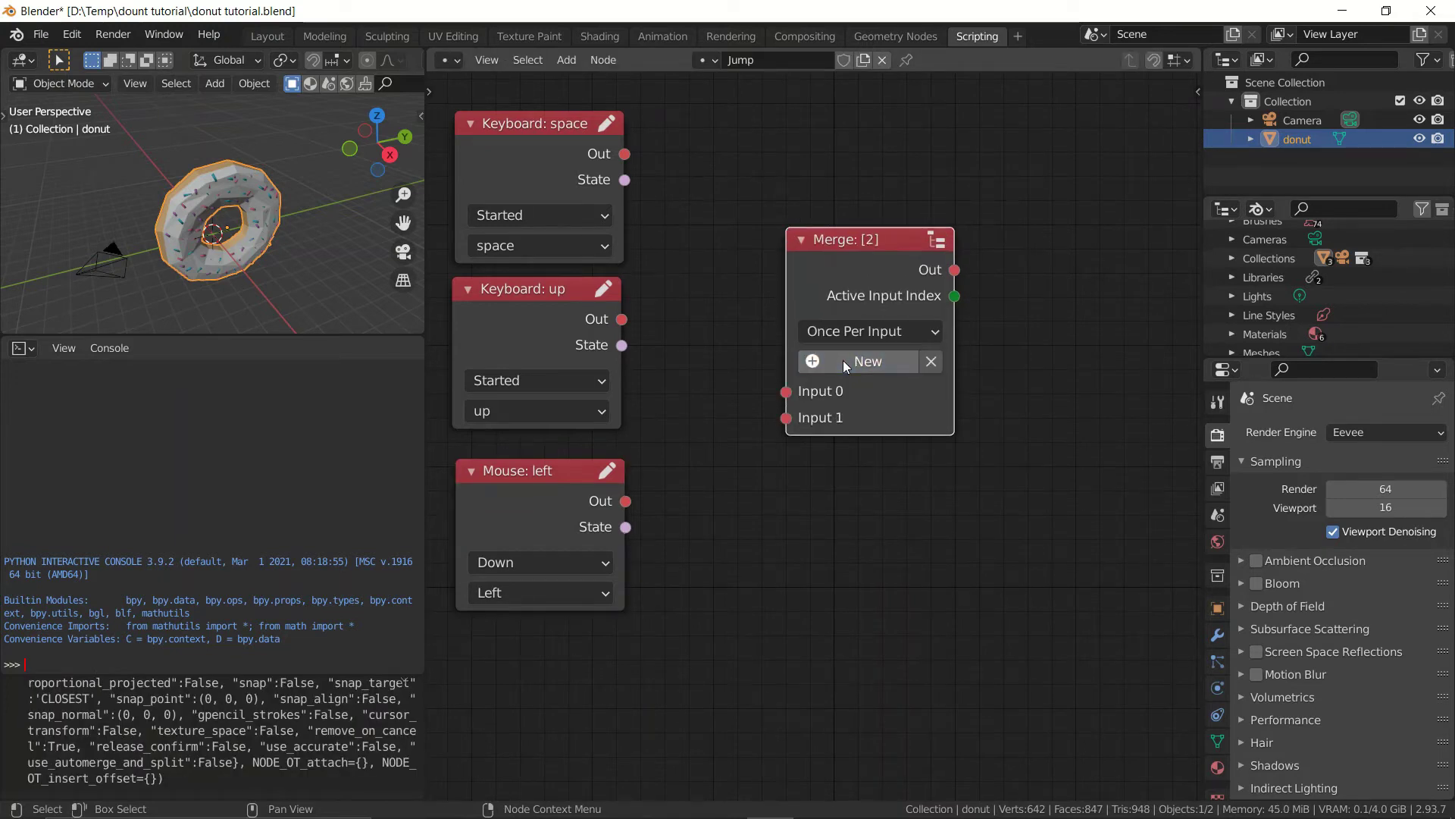
pyautogui.click(842, 361)
# Link the space, up and left-mouse outputs to Merge Inputs 0, 1 and 2
pyautogui.moveTo(623, 156); pyautogui.dragTo(793, 388)
pyautogui.moveTo(621, 319); pyautogui.dragTo(789, 418)
pyautogui.moveTo(646, 504); pyautogui.dragTo(786, 444)
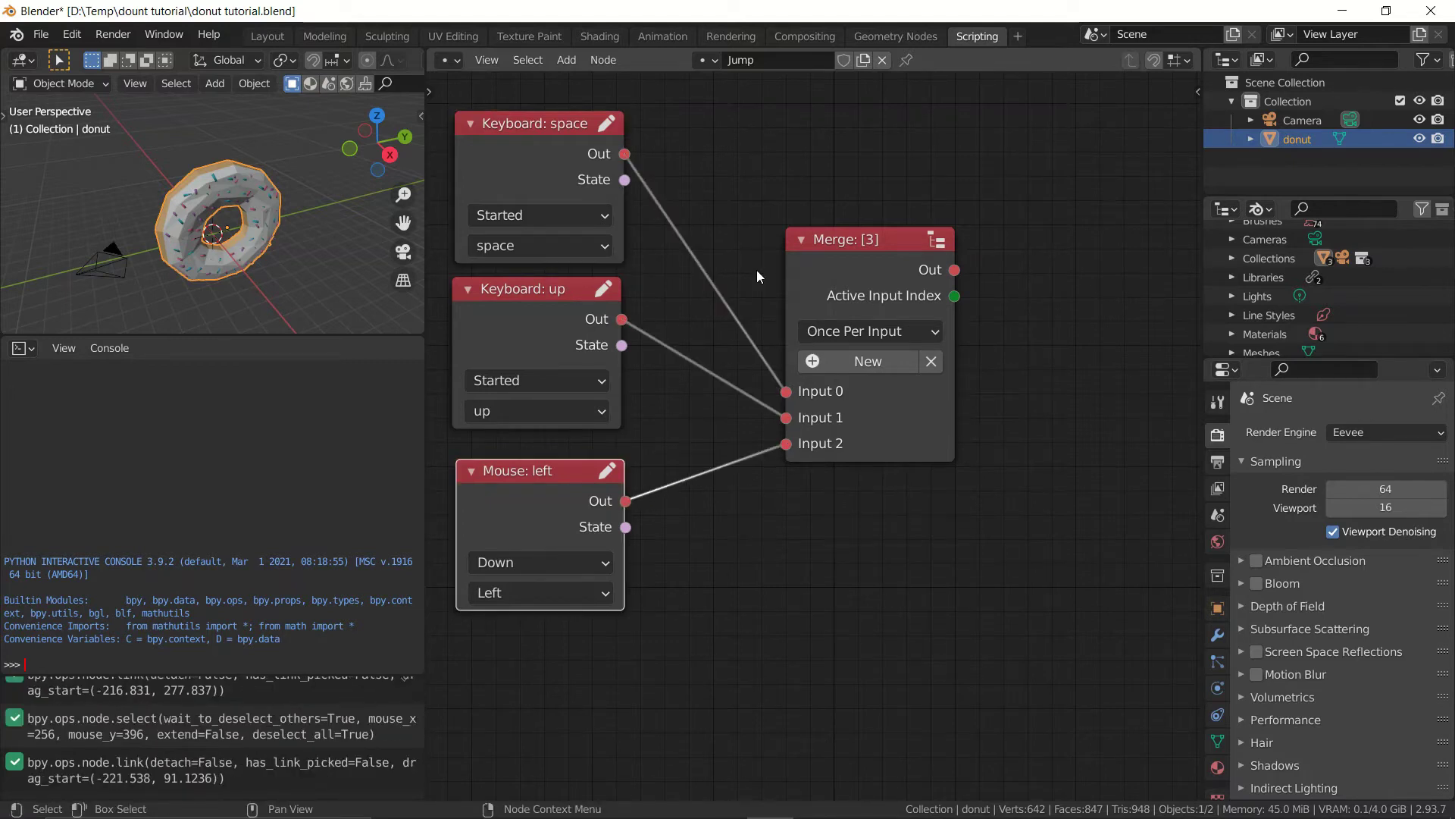
pyautogui.moveTo(993, 320); pyautogui.dragTo(639, 303, button='middle')
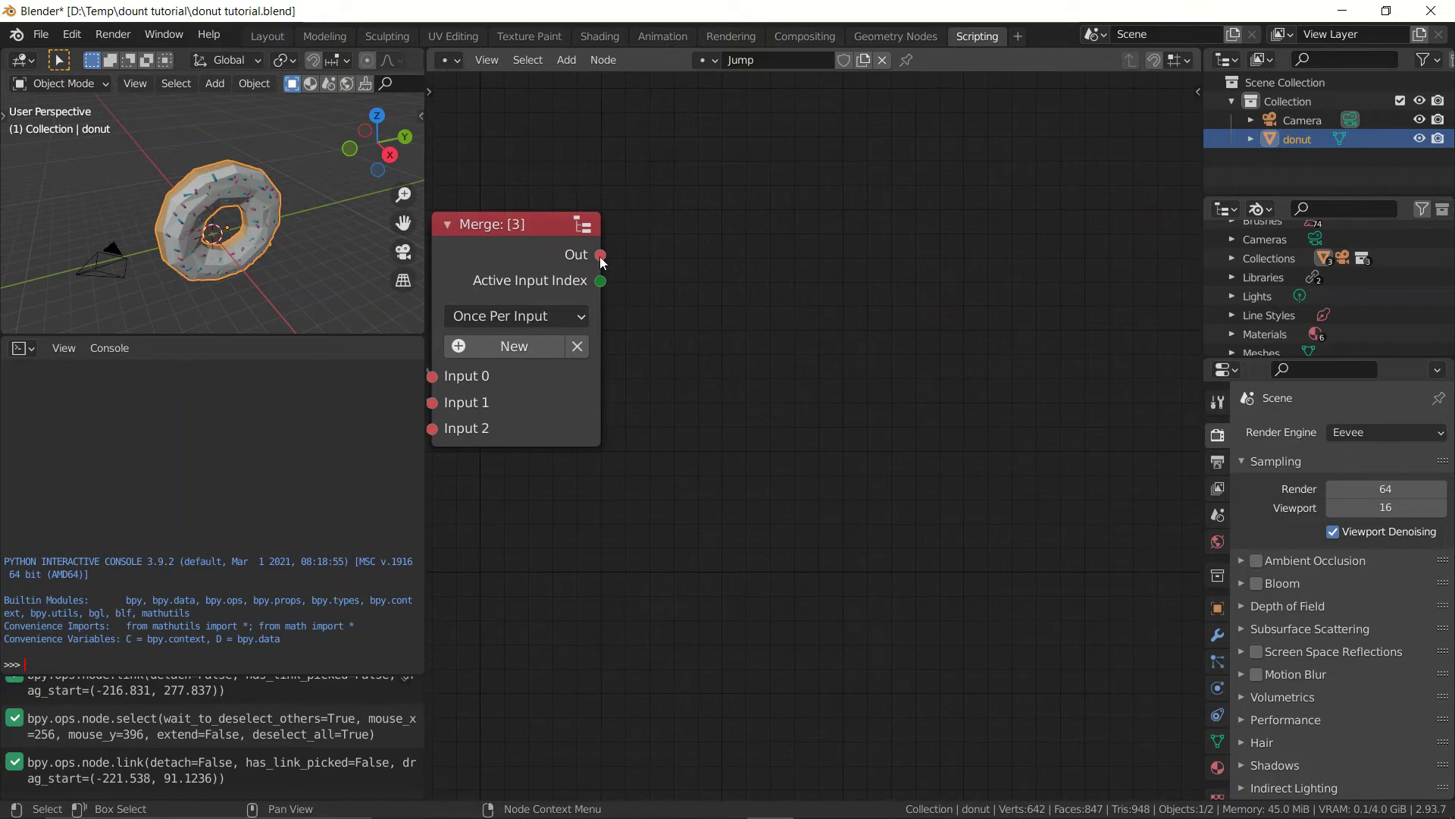
pyautogui.moveTo(601, 255); pyautogui.dragTo(799, 333)
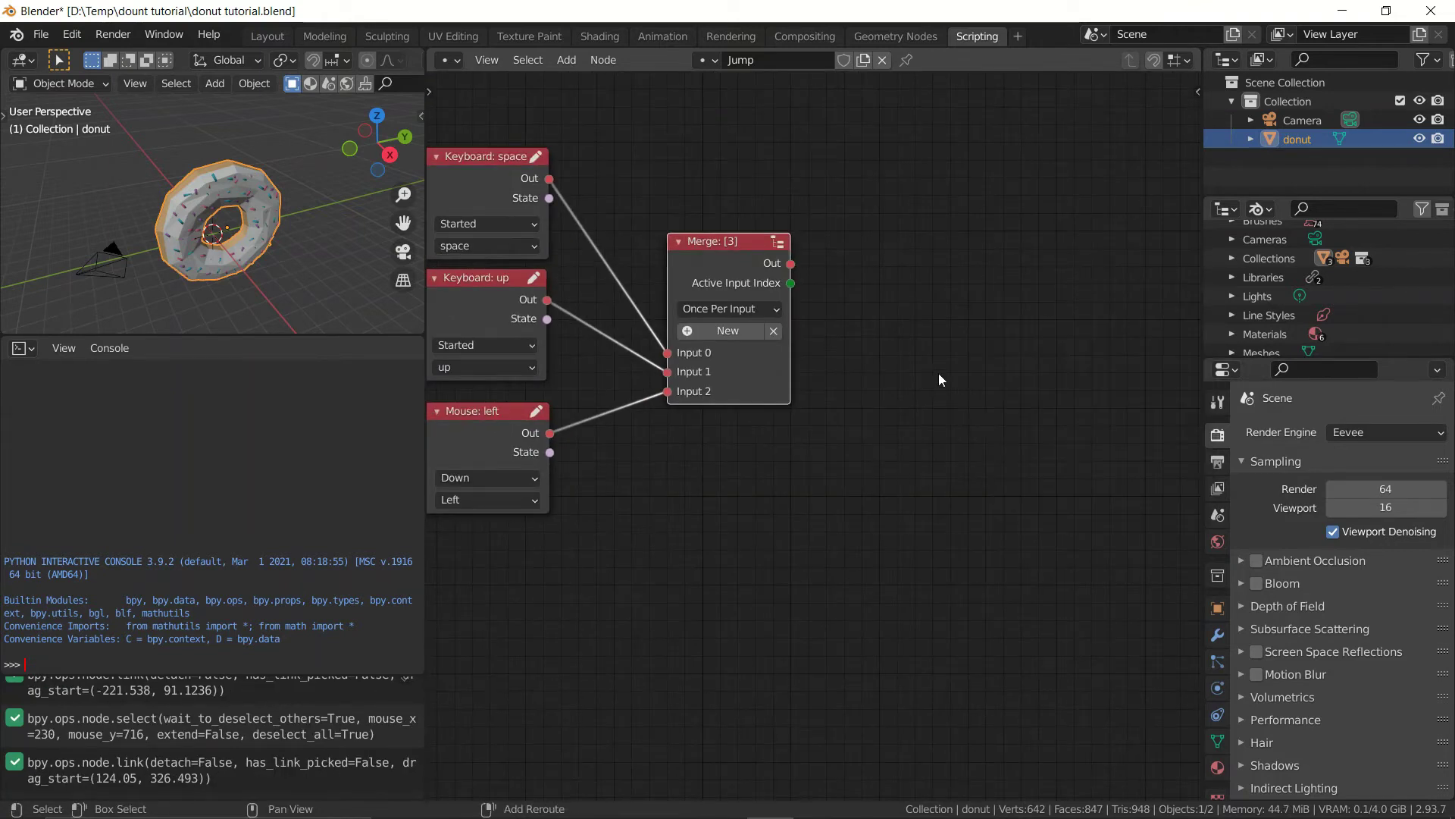
pyautogui.hotkey('shift', 'a')
# Add an Apply Impulse node fed by the Merge output, targeting the donut
pyautogui.moveTo(837, 544)
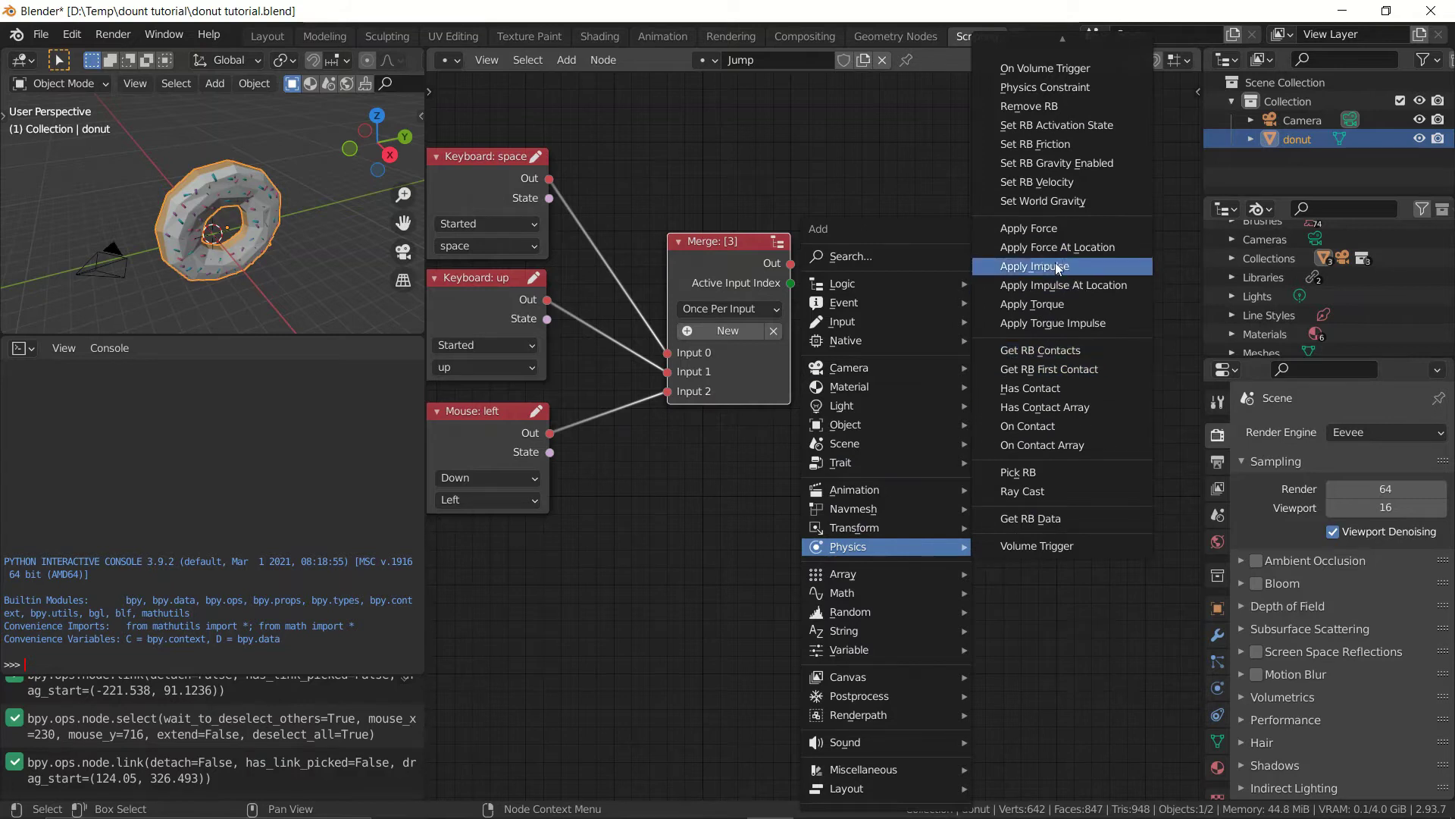
pyautogui.click(1039, 266)
pyautogui.click(812, 240)
pyautogui.moveTo(789, 263); pyautogui.dragTo(878, 271)
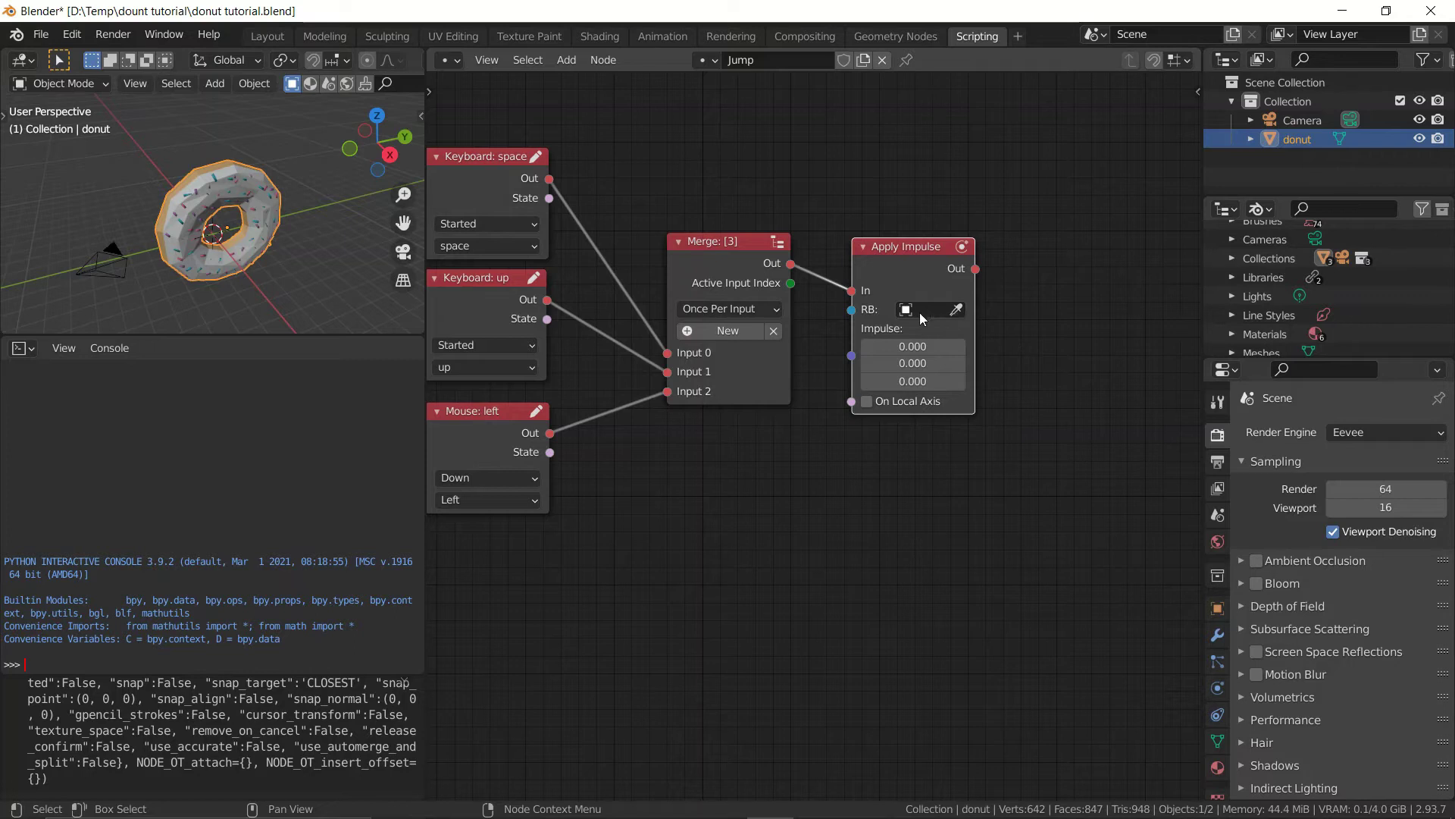
pyautogui.click(959, 310)
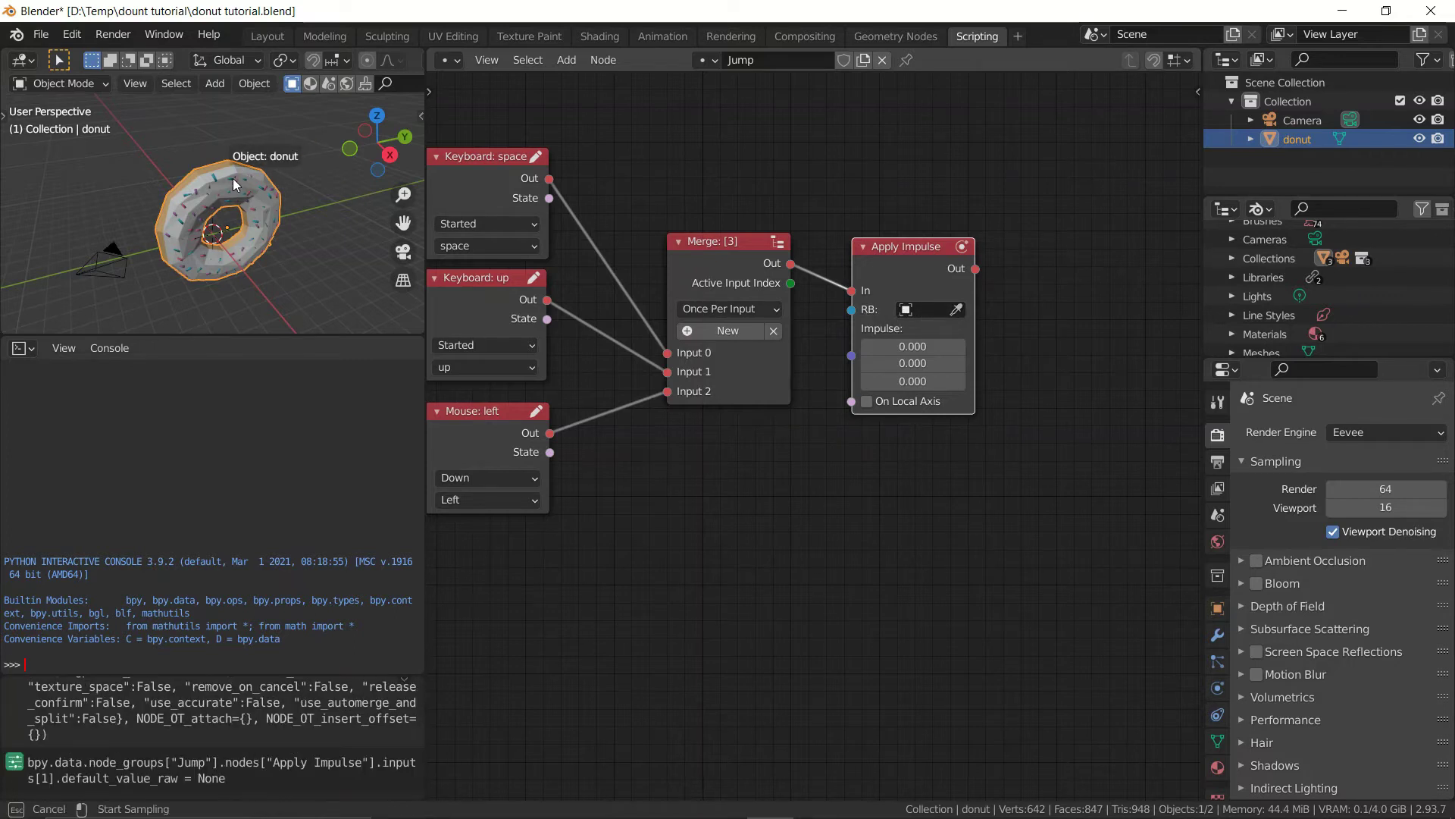
pyautogui.click(250, 221)
pyautogui.moveTo(272, 302); pyautogui.dragTo(285, 256, button='middle')
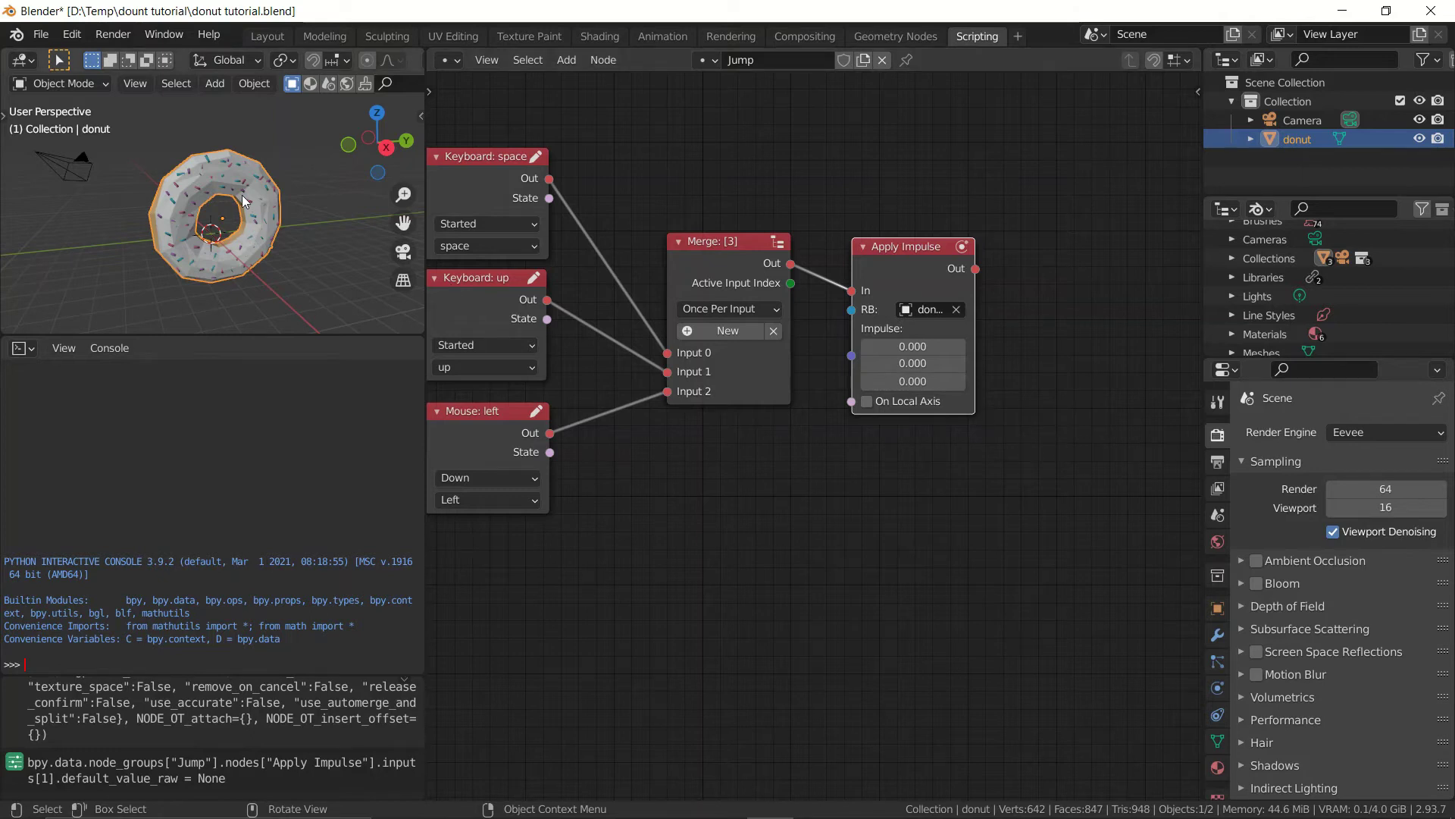
# Set the Apply Impulse Z value to 100
pyautogui.click(960, 382)
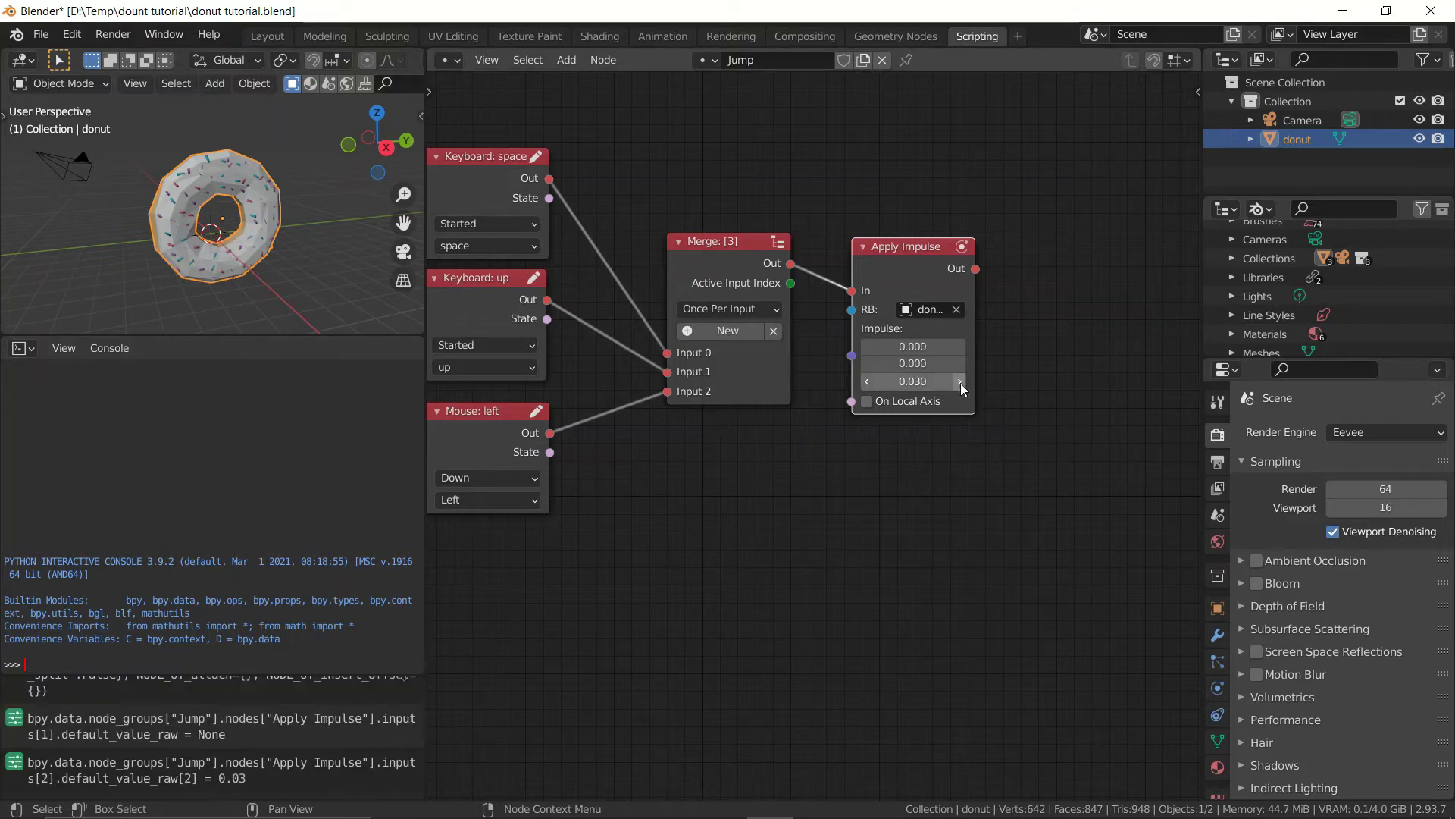
pyautogui.click(932, 382)
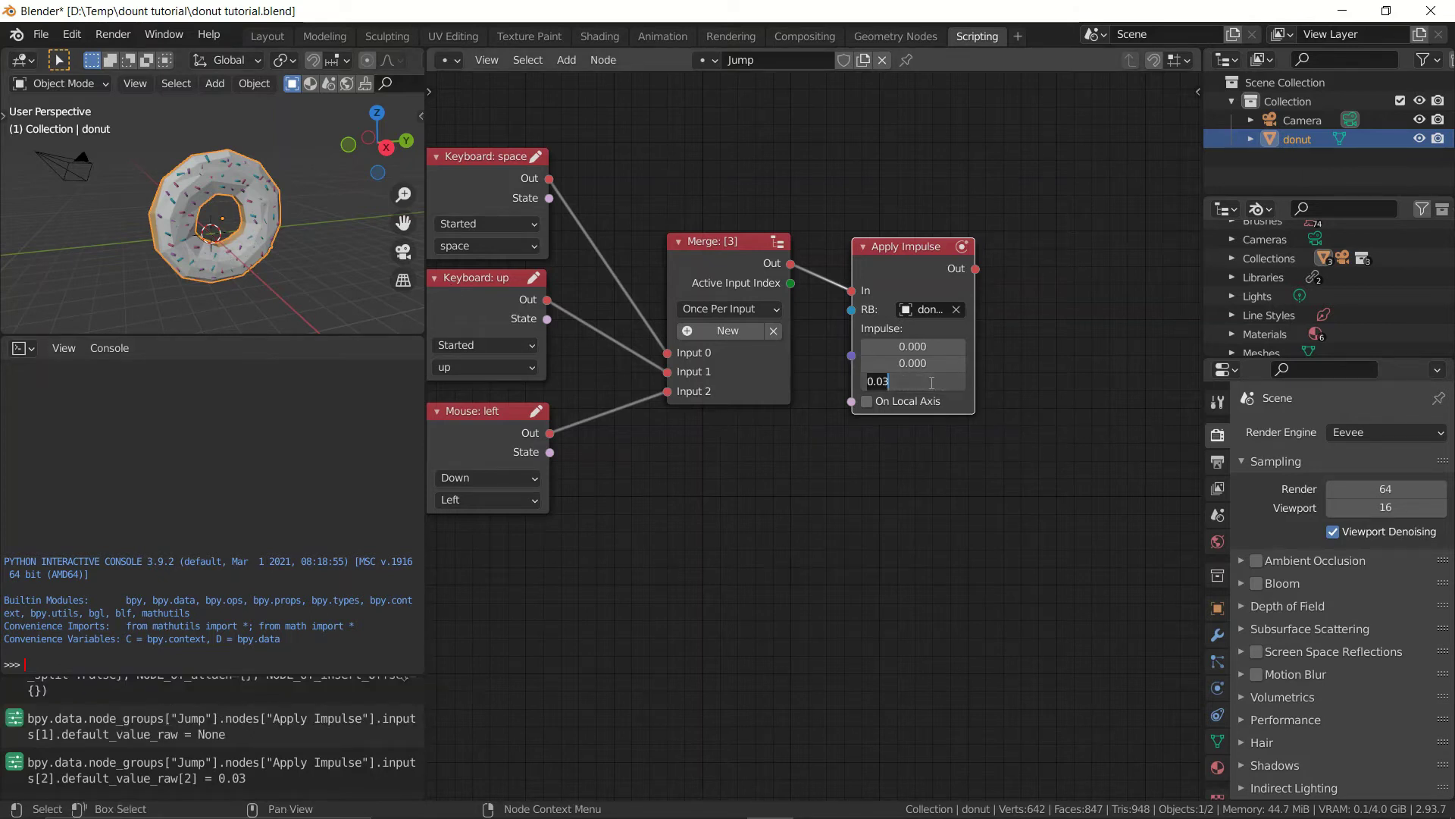
pyautogui.write('100')
pyautogui.press('Return')
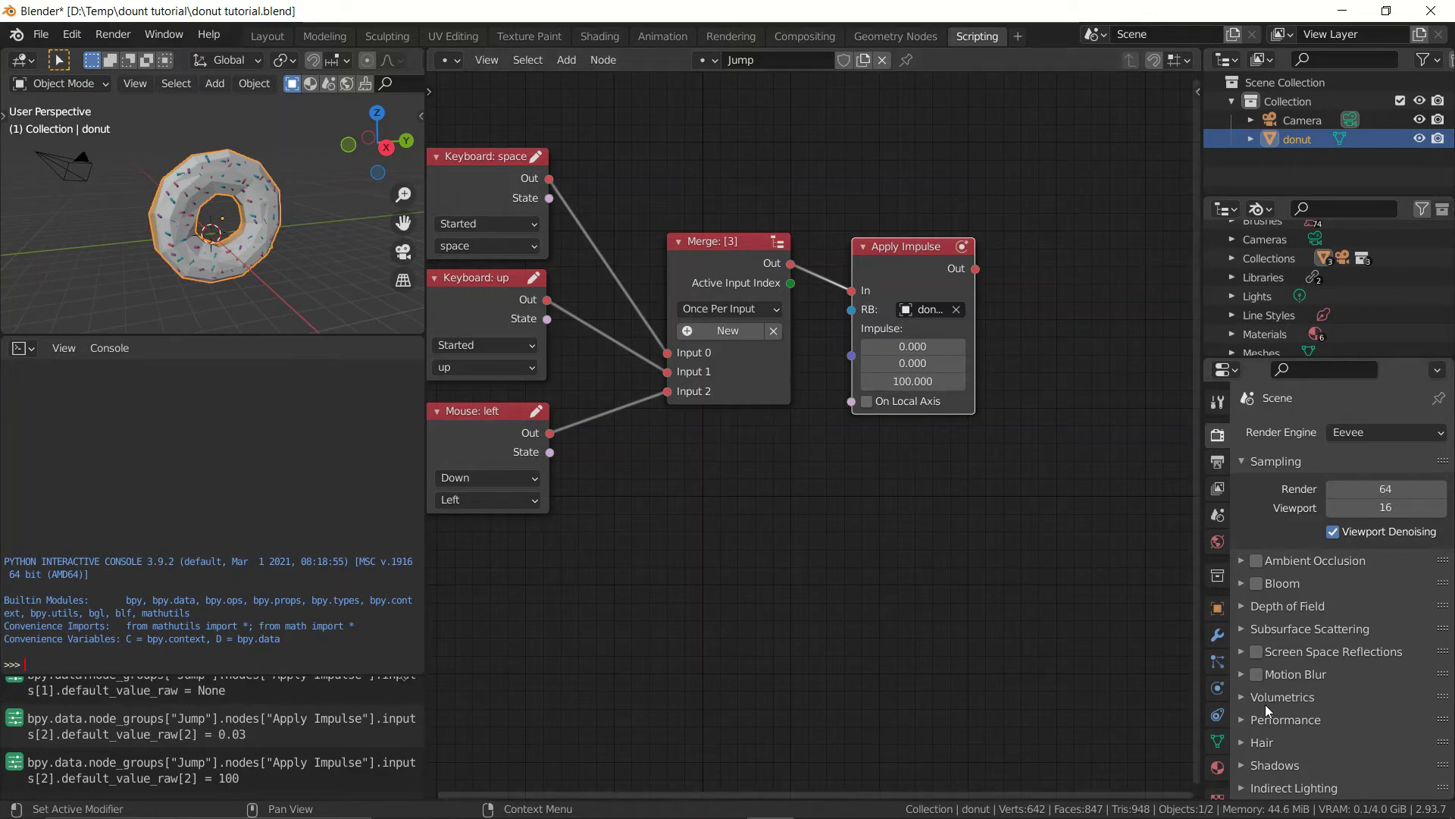
# Show the donut's Rigid Body physics settings (Active, 10 kg)
pyautogui.click(1217, 687)
pyautogui.scroll(-3, 1347, 681)
pyautogui.scroll(-2, 1347, 682)
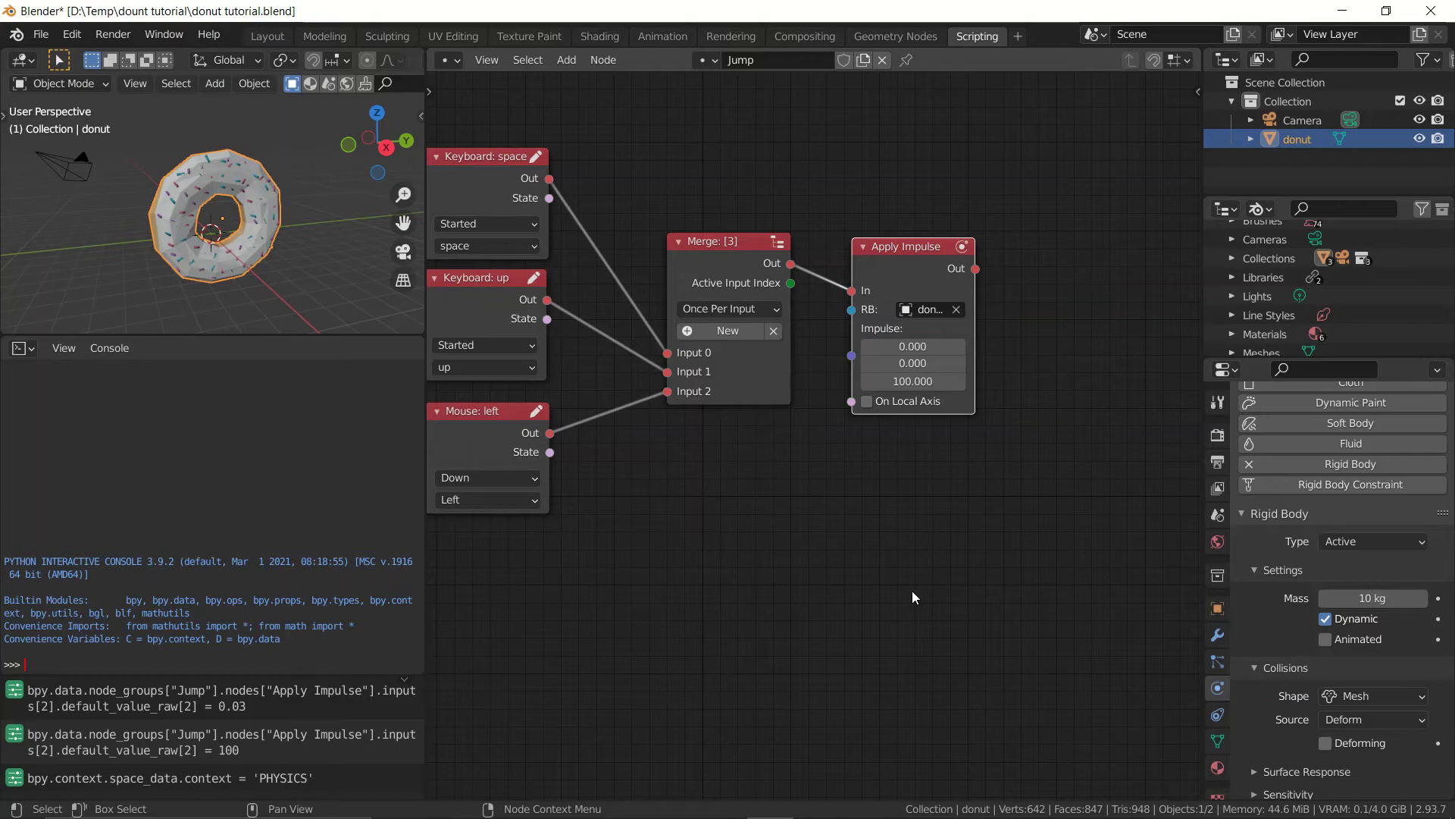
# Return to the Layout workspace and orbit the full 3D viewport to see the donut edge-on
pyautogui.click(1217, 434)
pyautogui.scroll(-5, 1275, 553)
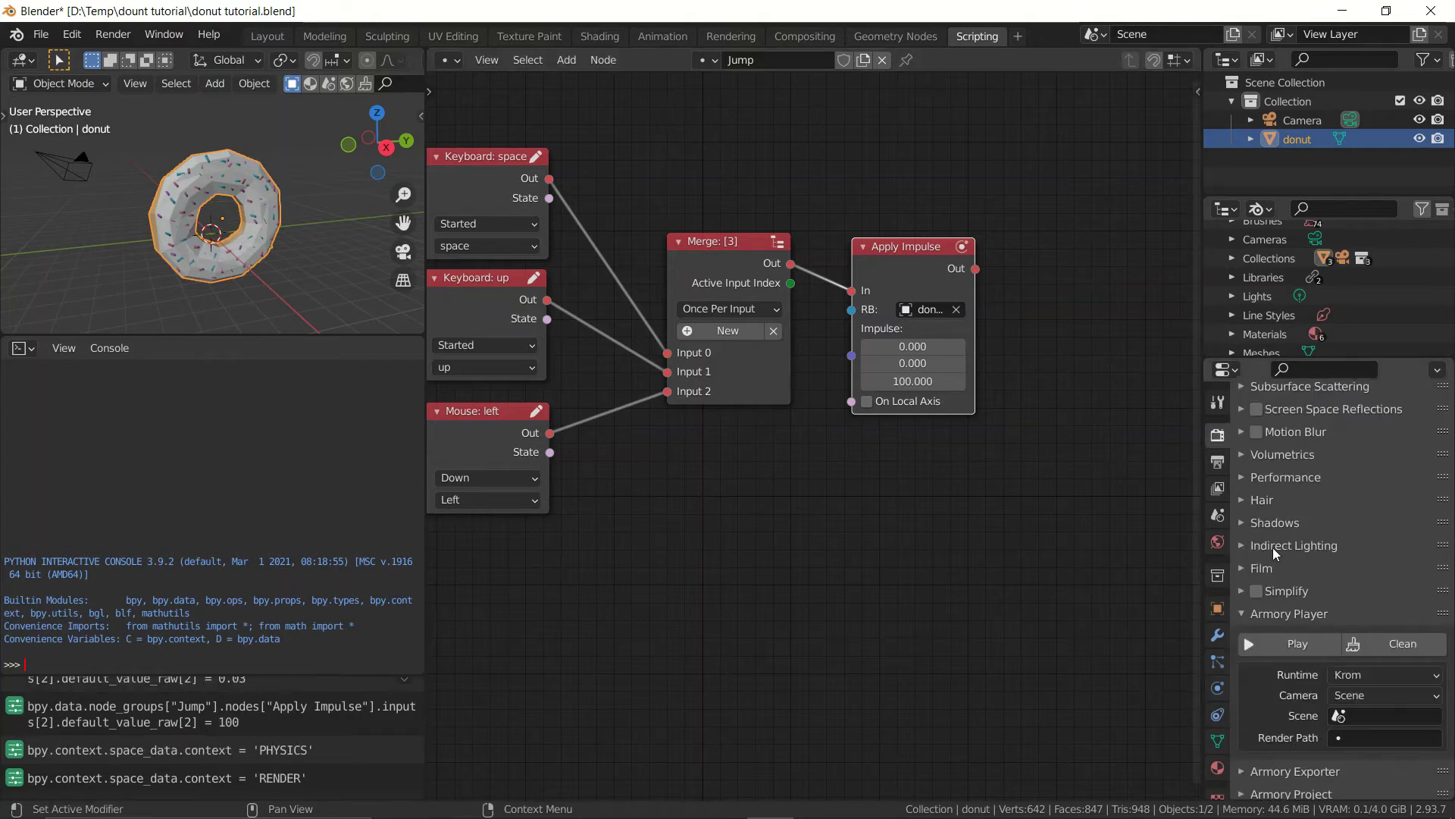
pyautogui.click(268, 37)
pyautogui.moveTo(621, 379); pyautogui.dragTo(812, 395, button='middle')
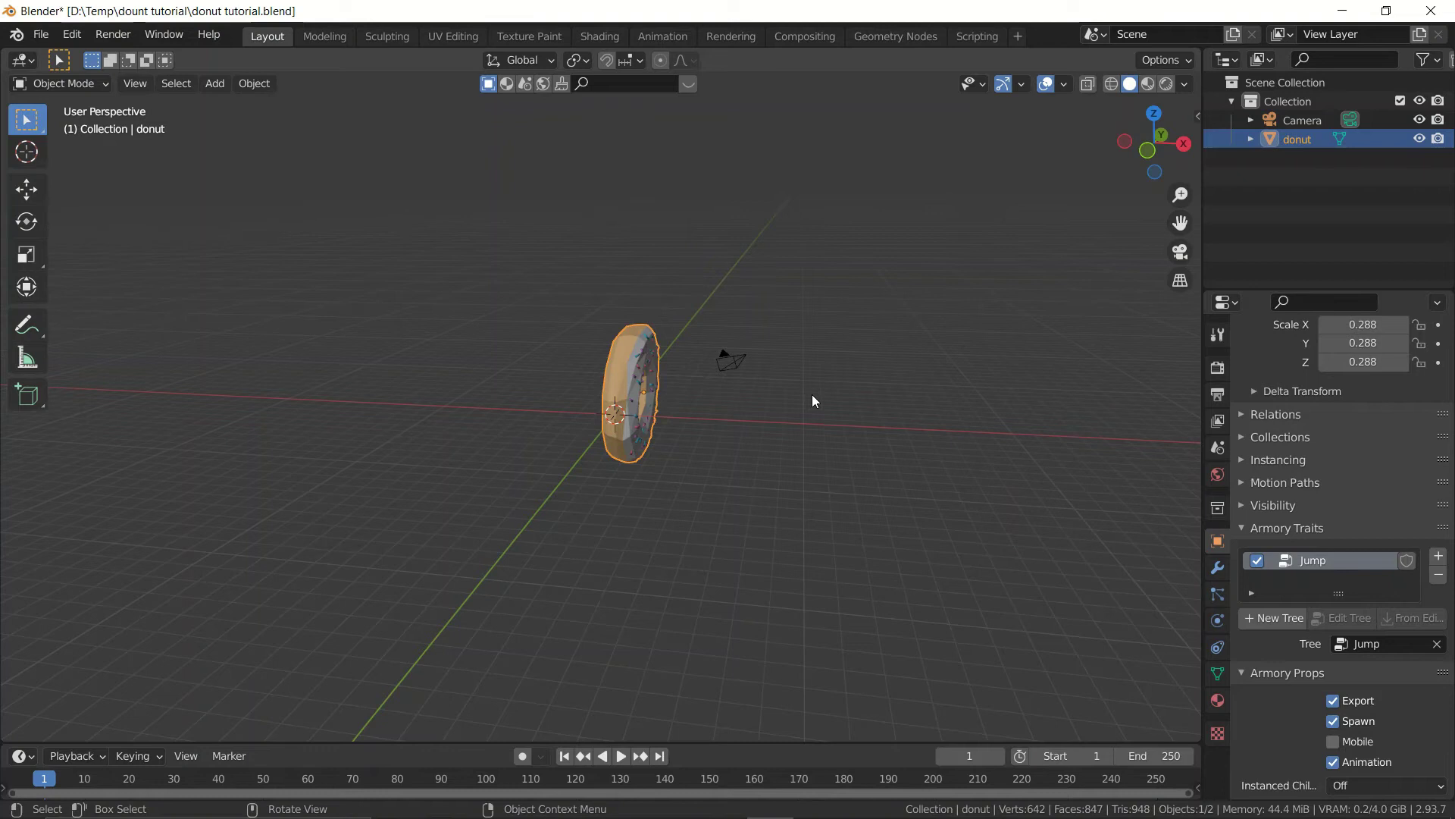
# Lock the camera to the view, frame the donut small and side-on, then unlock it
pyautogui.click(724, 366)
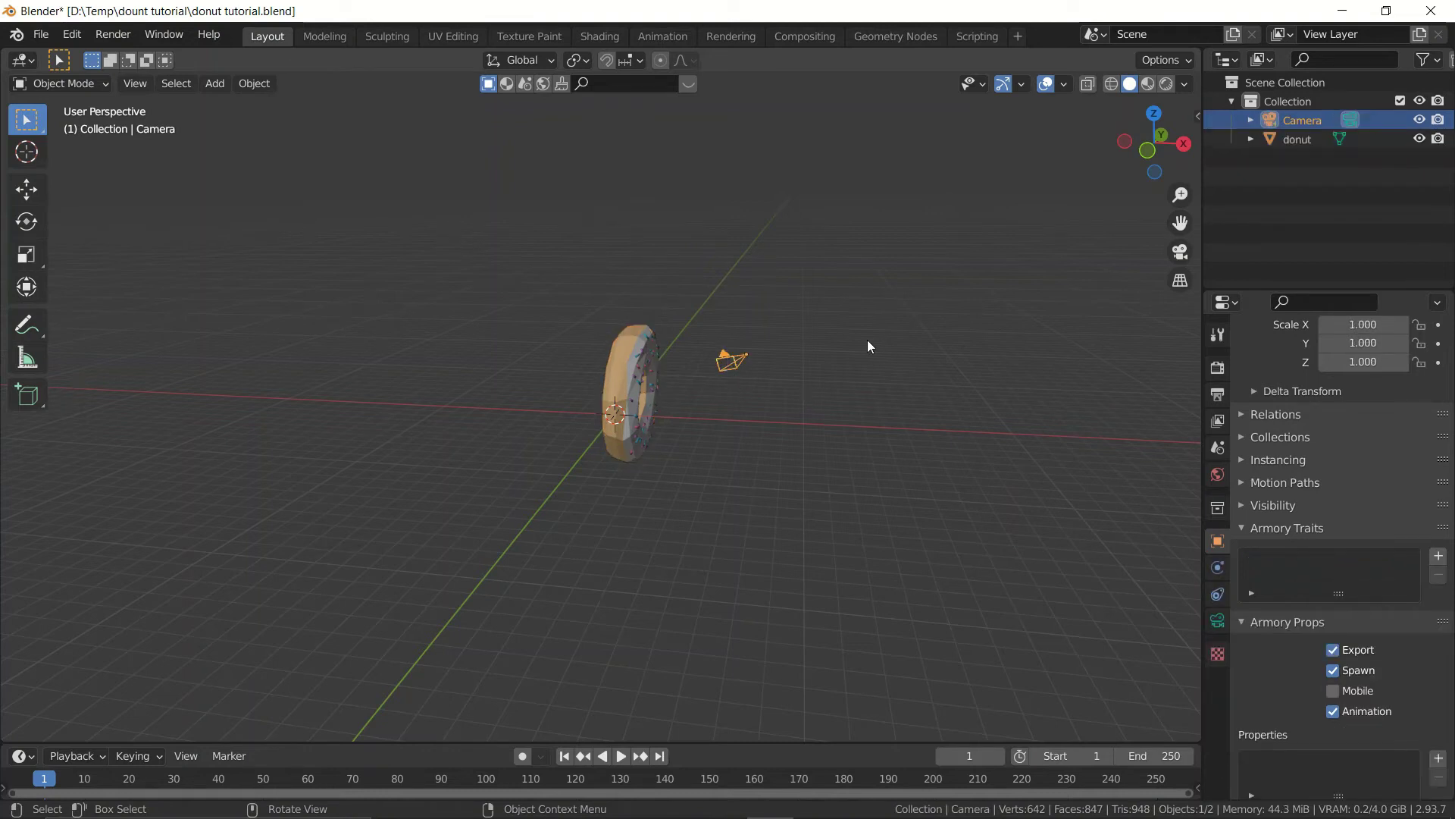
pyautogui.press('KP_0')
pyautogui.press('n')
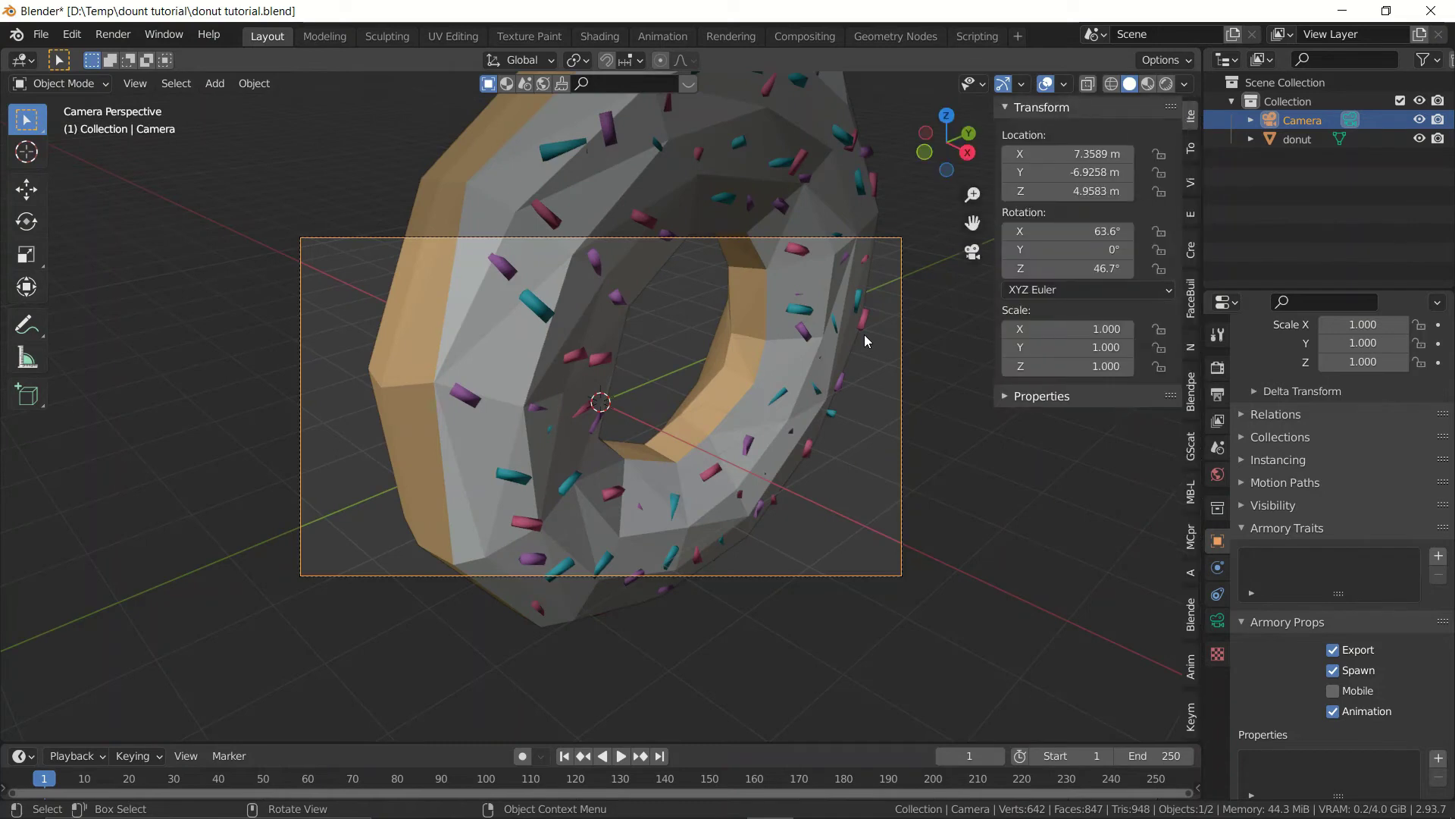
pyautogui.click(1190, 183)
pyautogui.click(1124, 341)
pyautogui.scroll(-4, 721, 499)
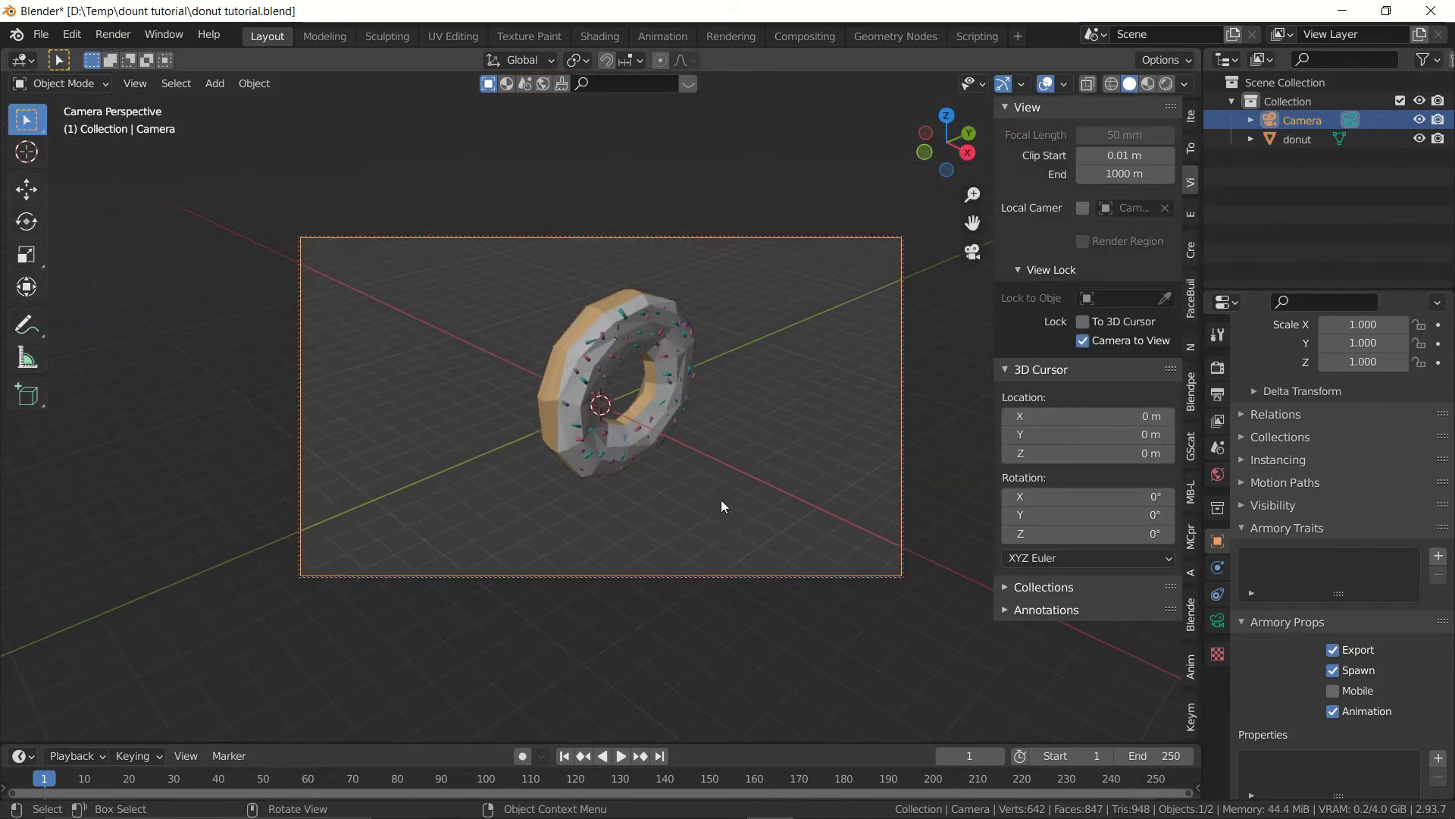
pyautogui.moveTo(721, 499); pyautogui.dragTo(741, 476, button='middle')
pyautogui.click(1082, 341)
pyautogui.moveTo(977, 356); pyautogui.dragTo(584, 520, button='middle')
pyautogui.scroll(10, 583, 520)
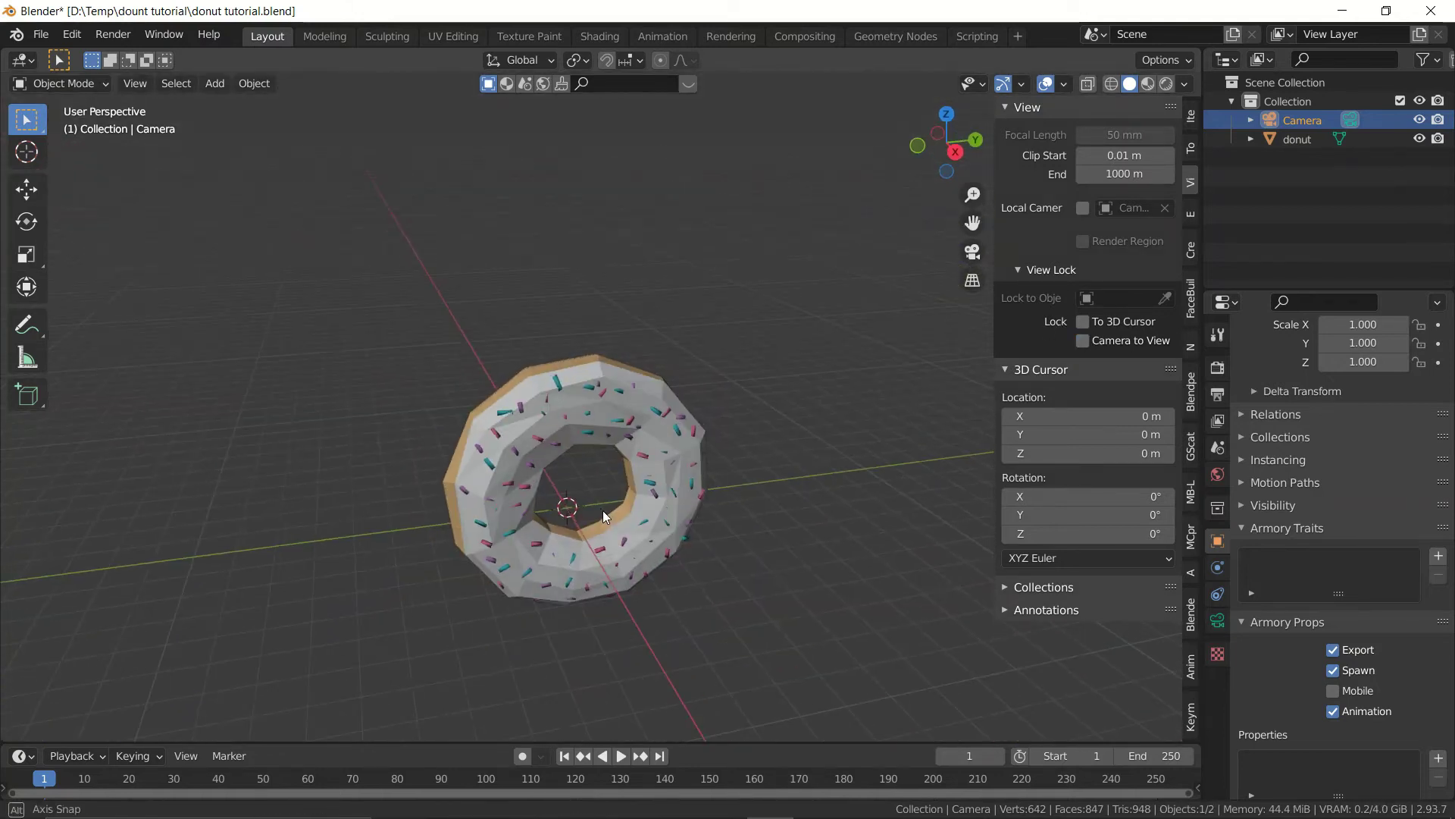
# Add a cylinder at the donut's centre and rotate it 90° about X
pyautogui.hotkey('shift', 'a')
pyautogui.moveTo(561, 421)
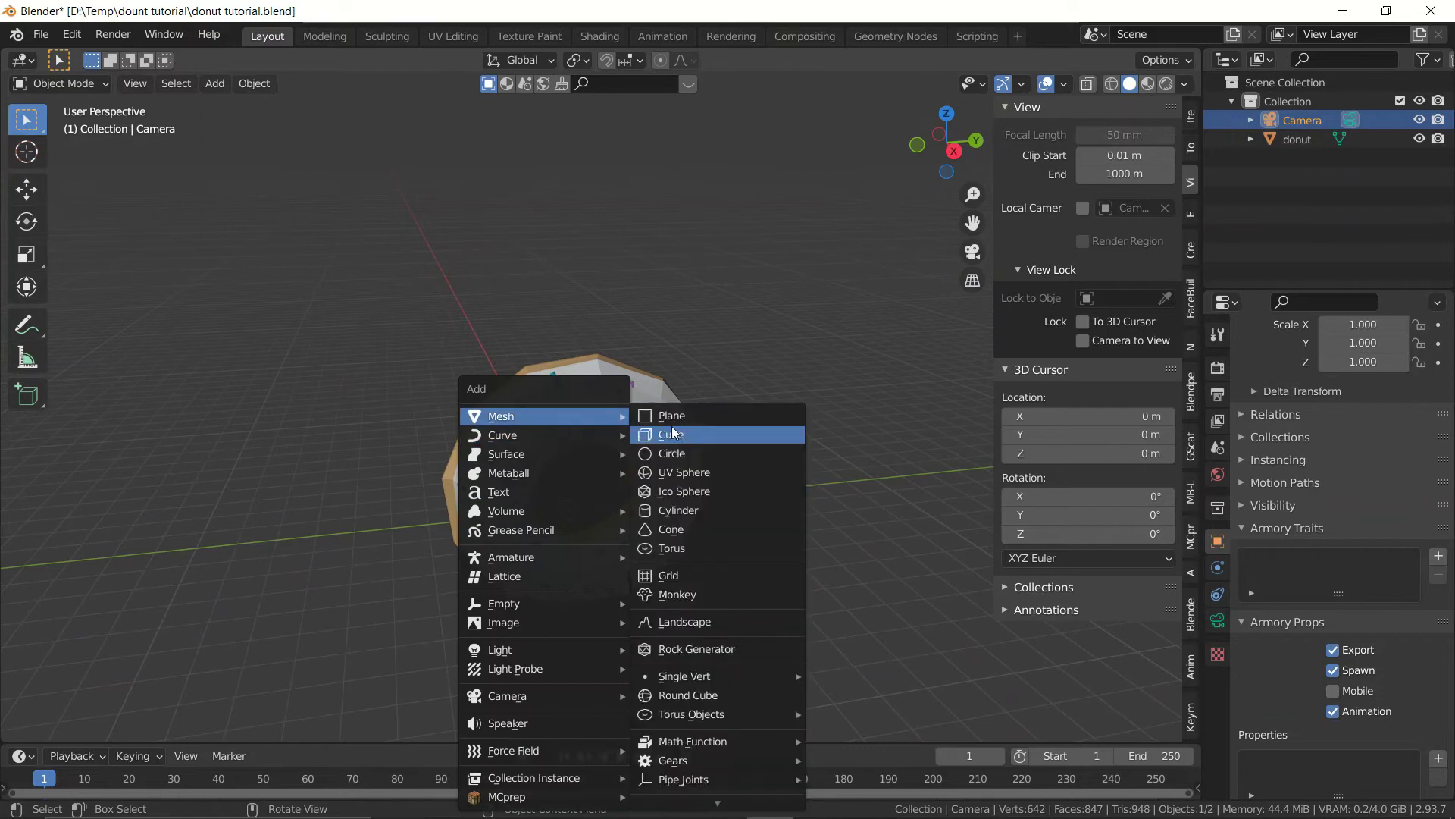
pyautogui.click(679, 511)
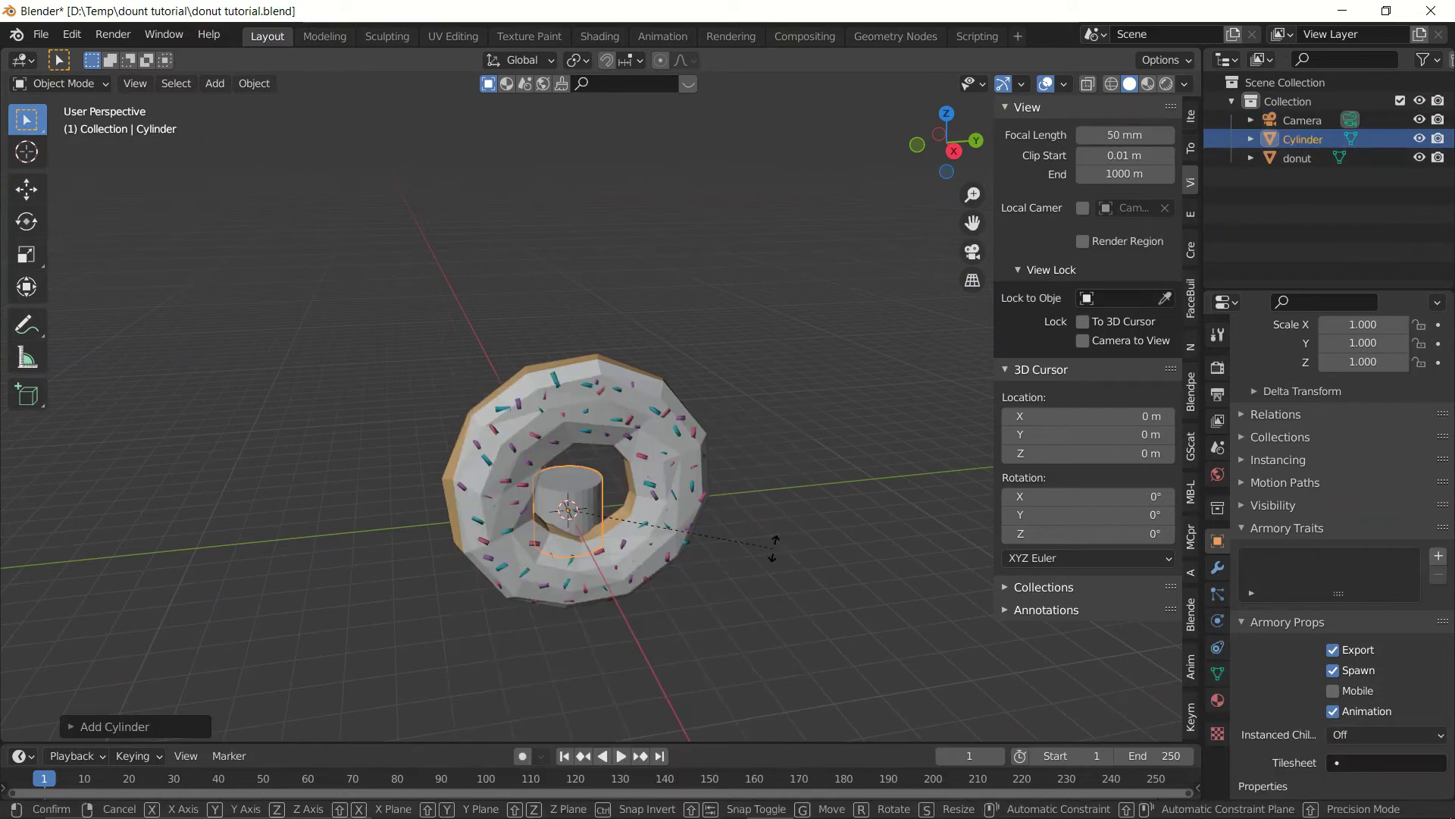
pyautogui.press('r')
pyautogui.press('x')
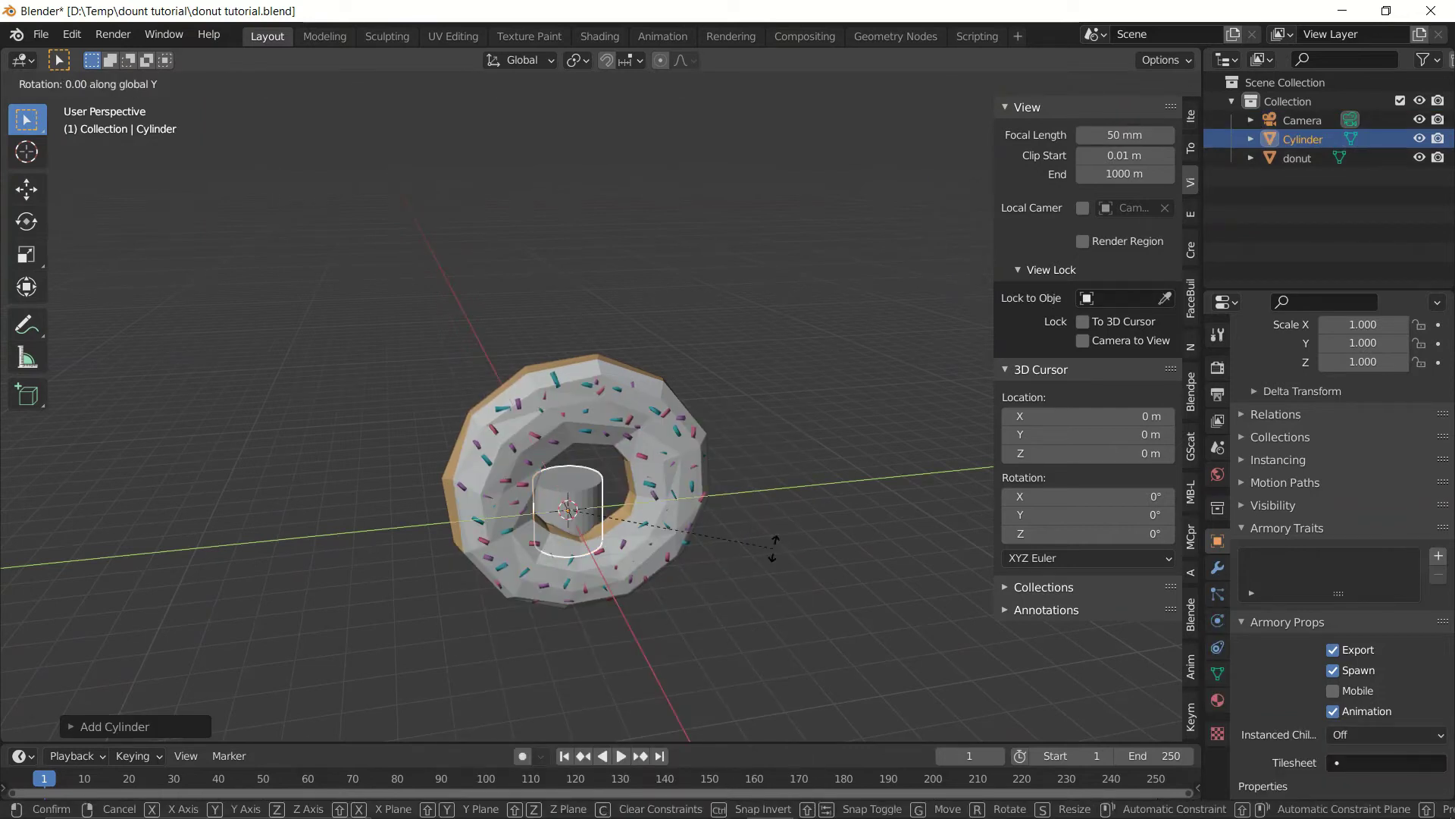
pyautogui.write('90')
pyautogui.press('Return')
# Raise the cylinder vertically and scale it down to 0.292 in the right-side view
pyautogui.press('g')
pyautogui.press('z')
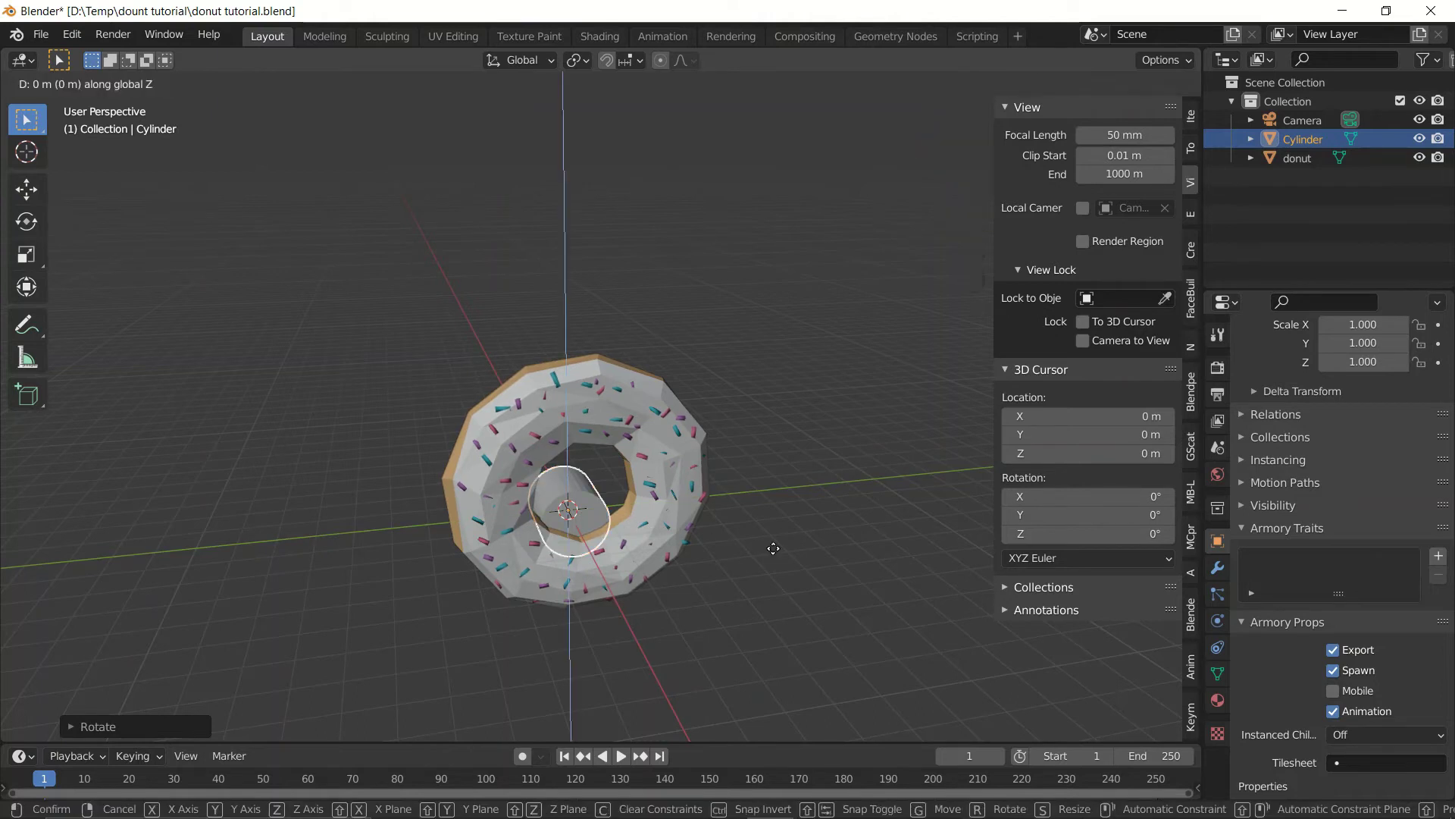
pyautogui.click(765, 521)
pyautogui.press('KP_3')
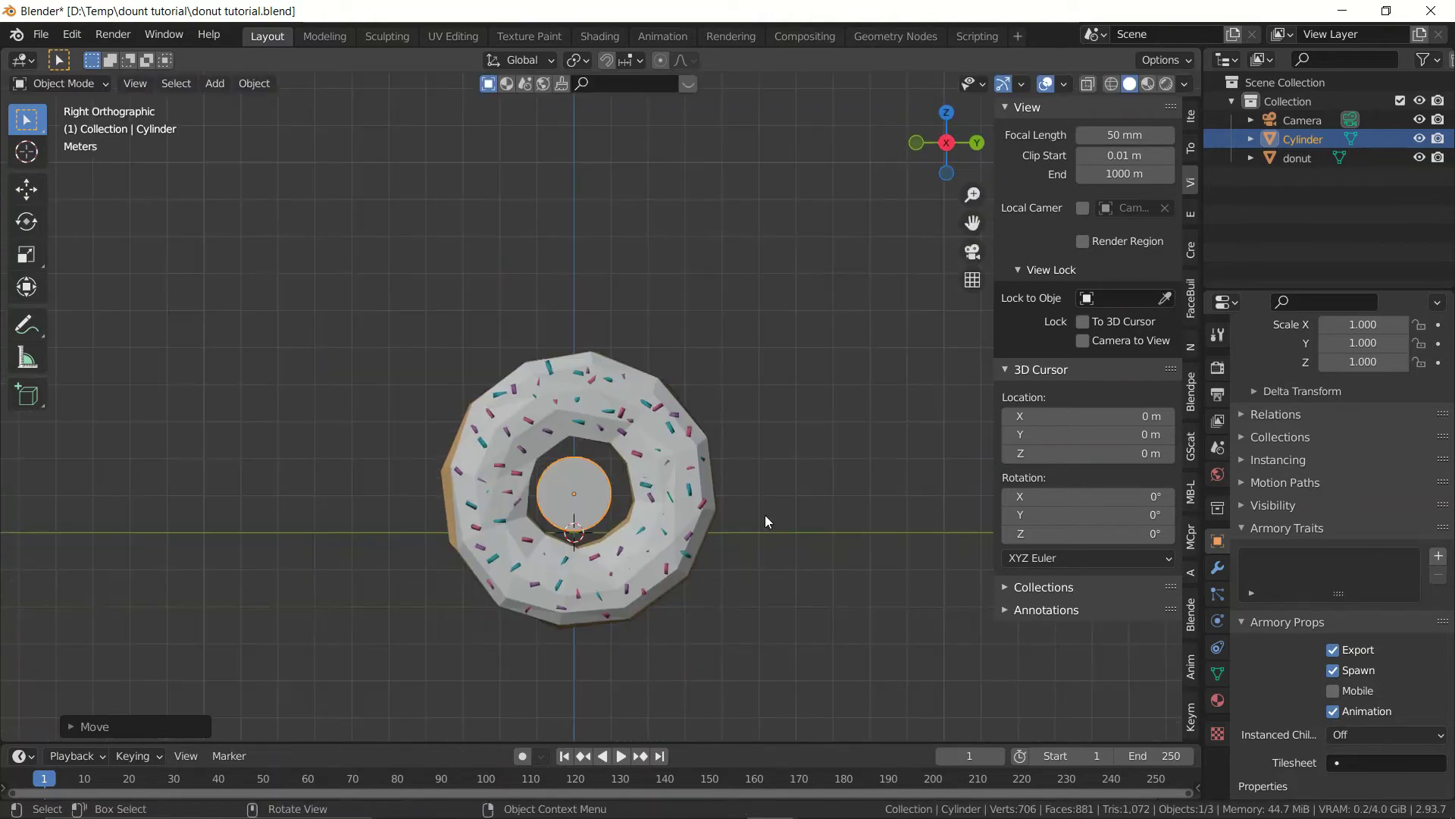
pyautogui.press('KP_Decimal')
pyautogui.press('s')
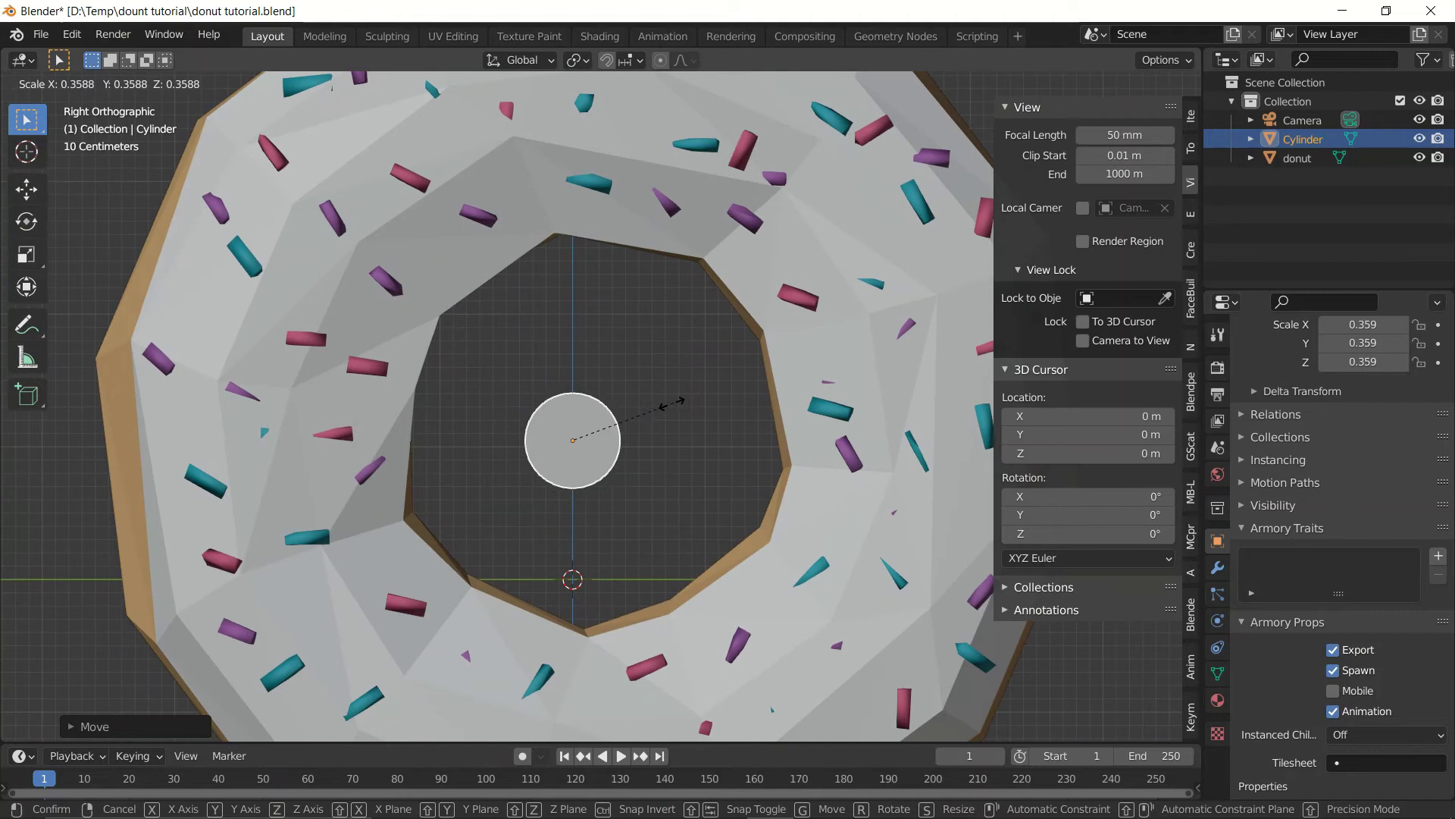
pyautogui.click(663, 422)
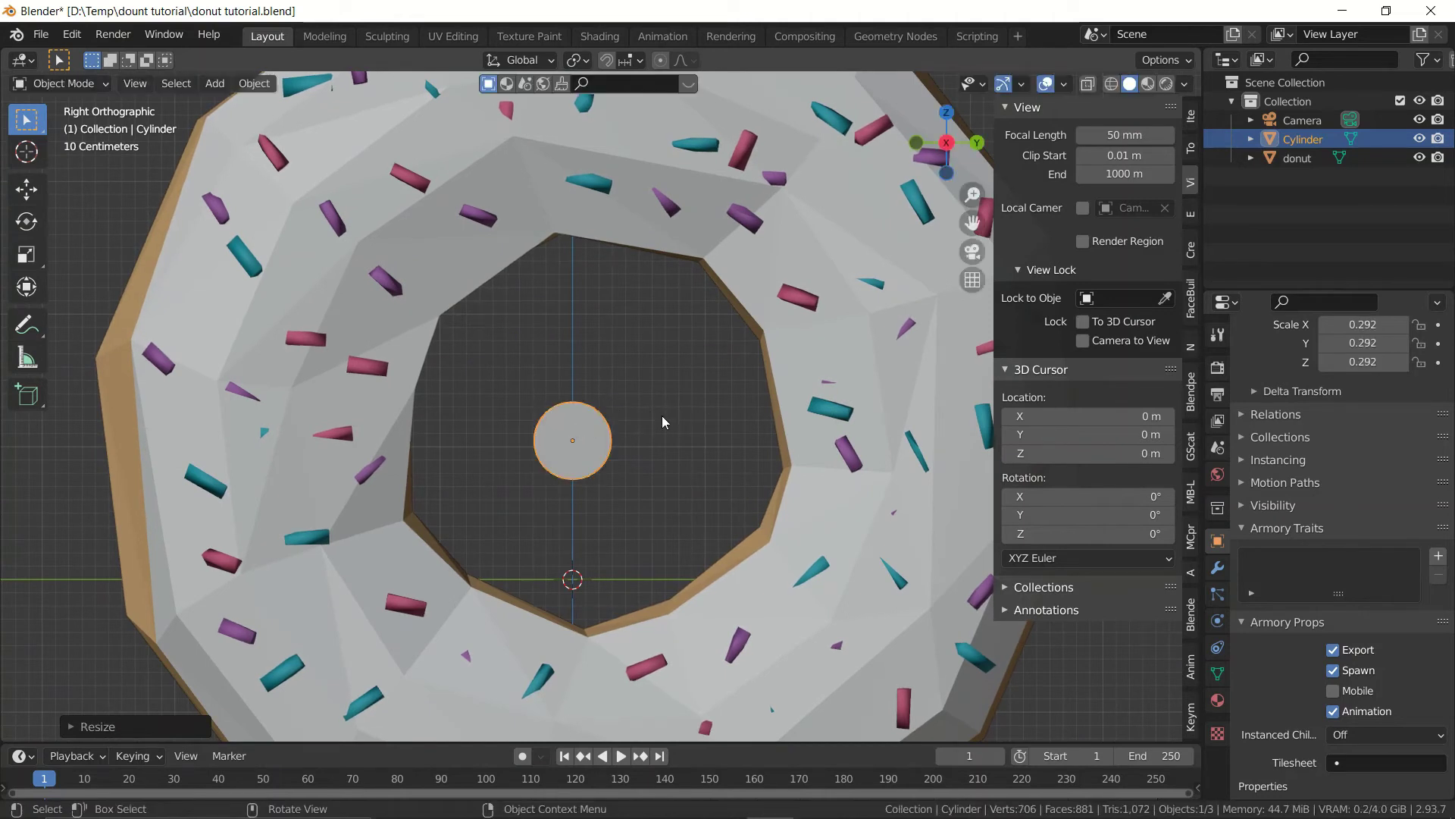
# Lower the cylinder and shift it along X into the bottom of the donut's hole
pyautogui.press('g')
pyautogui.press('z')
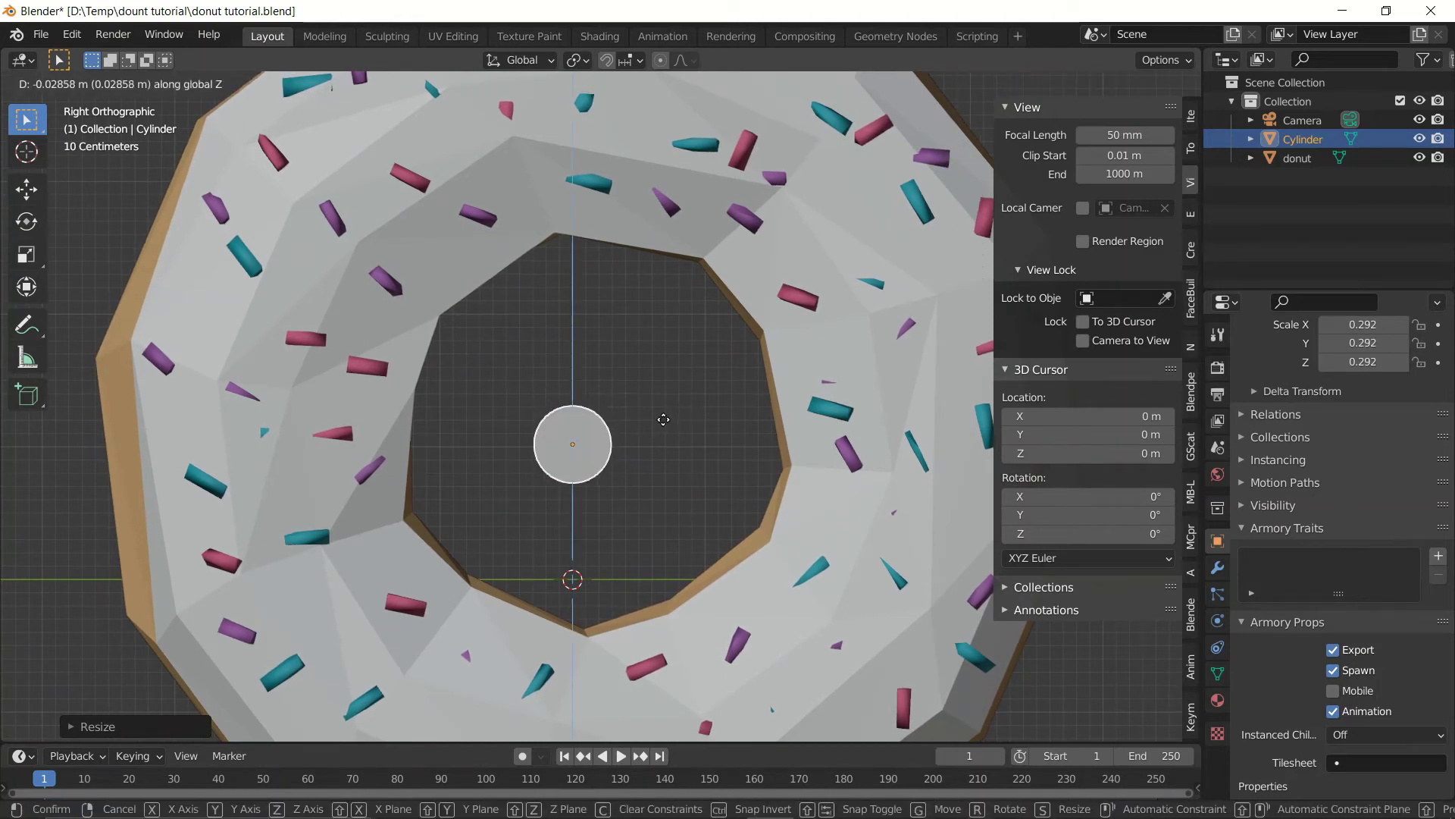
pyautogui.click(665, 516)
pyautogui.press('g')
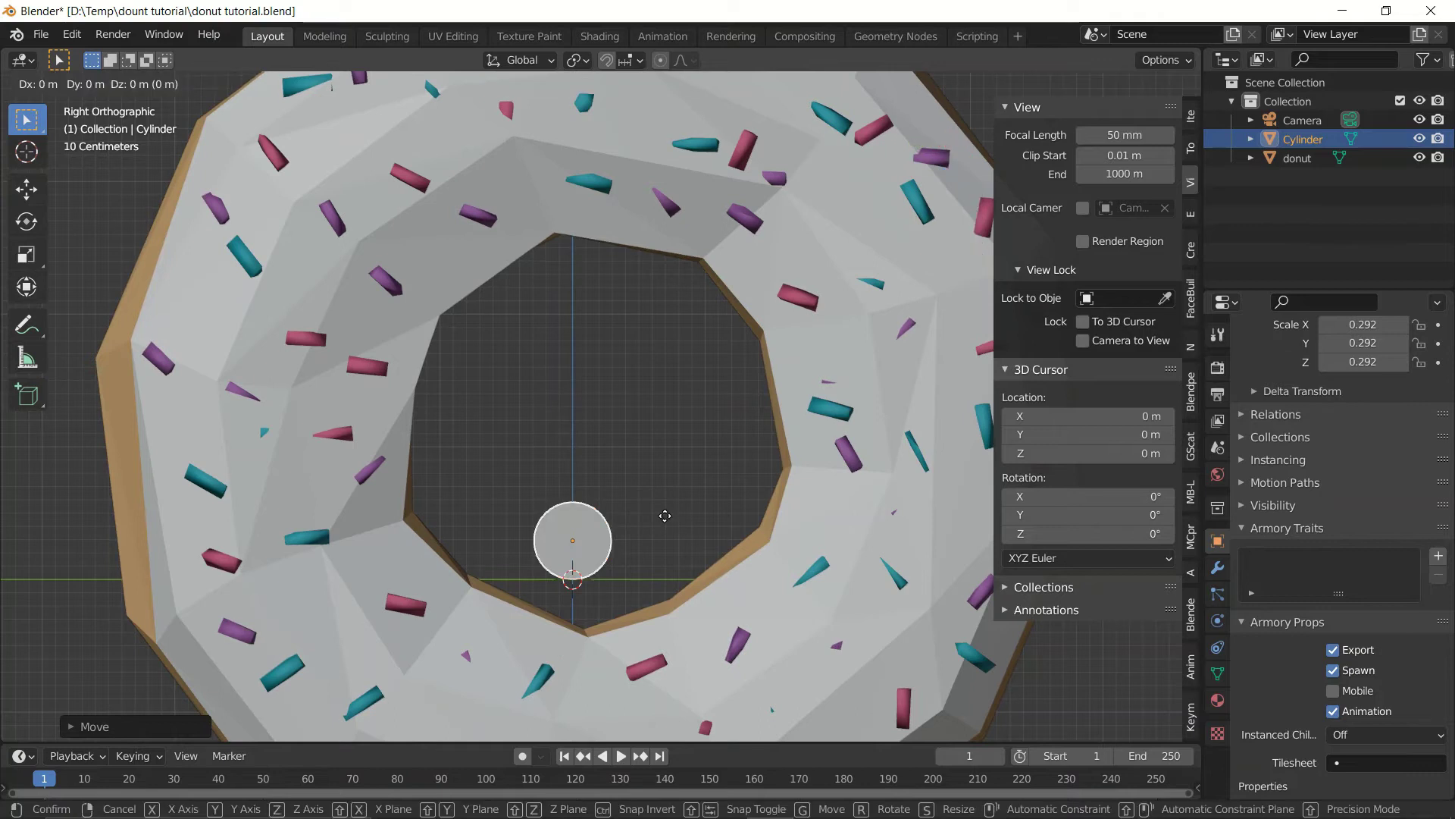
pyautogui.press('x')
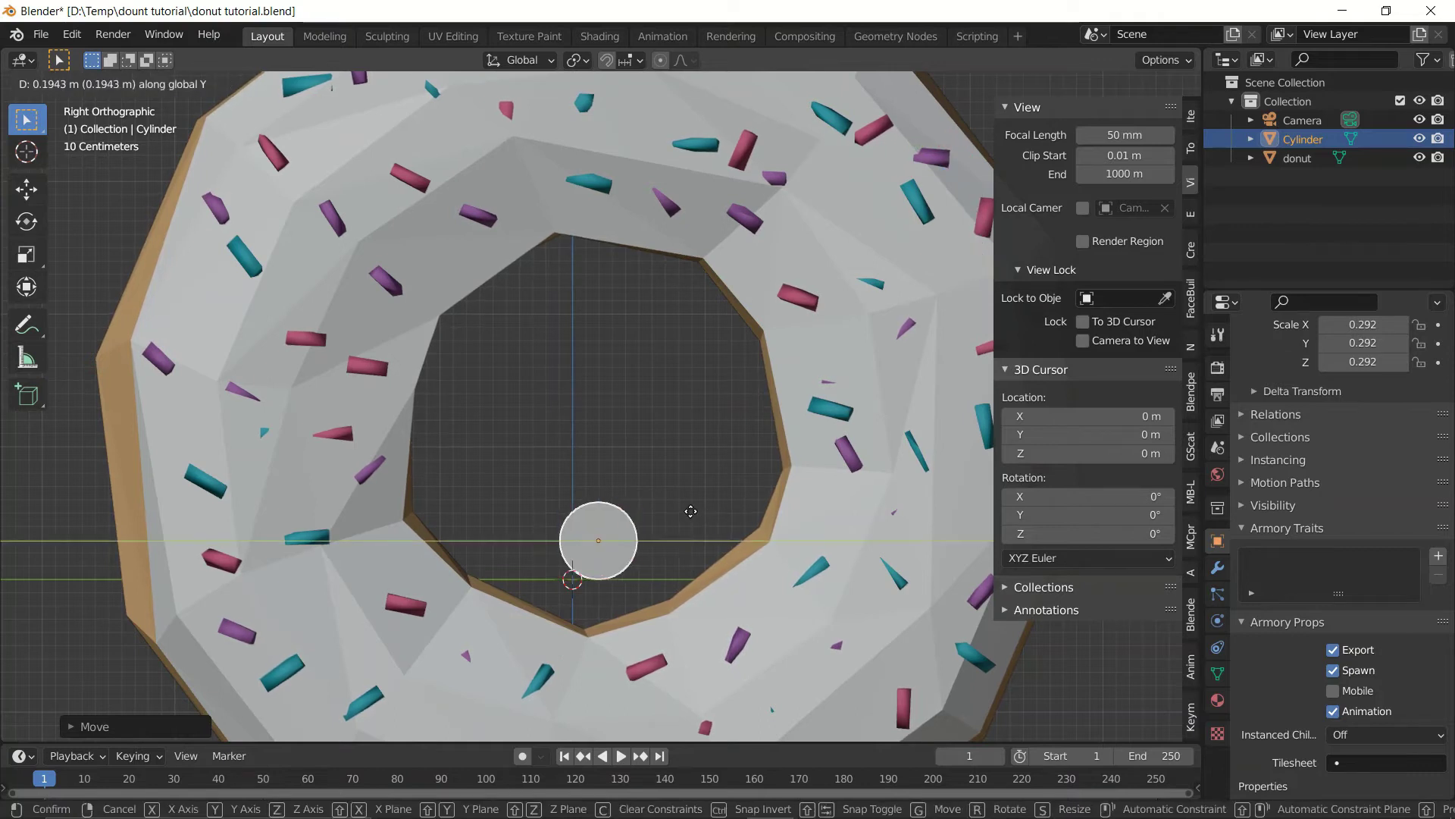
pyautogui.click(684, 518)
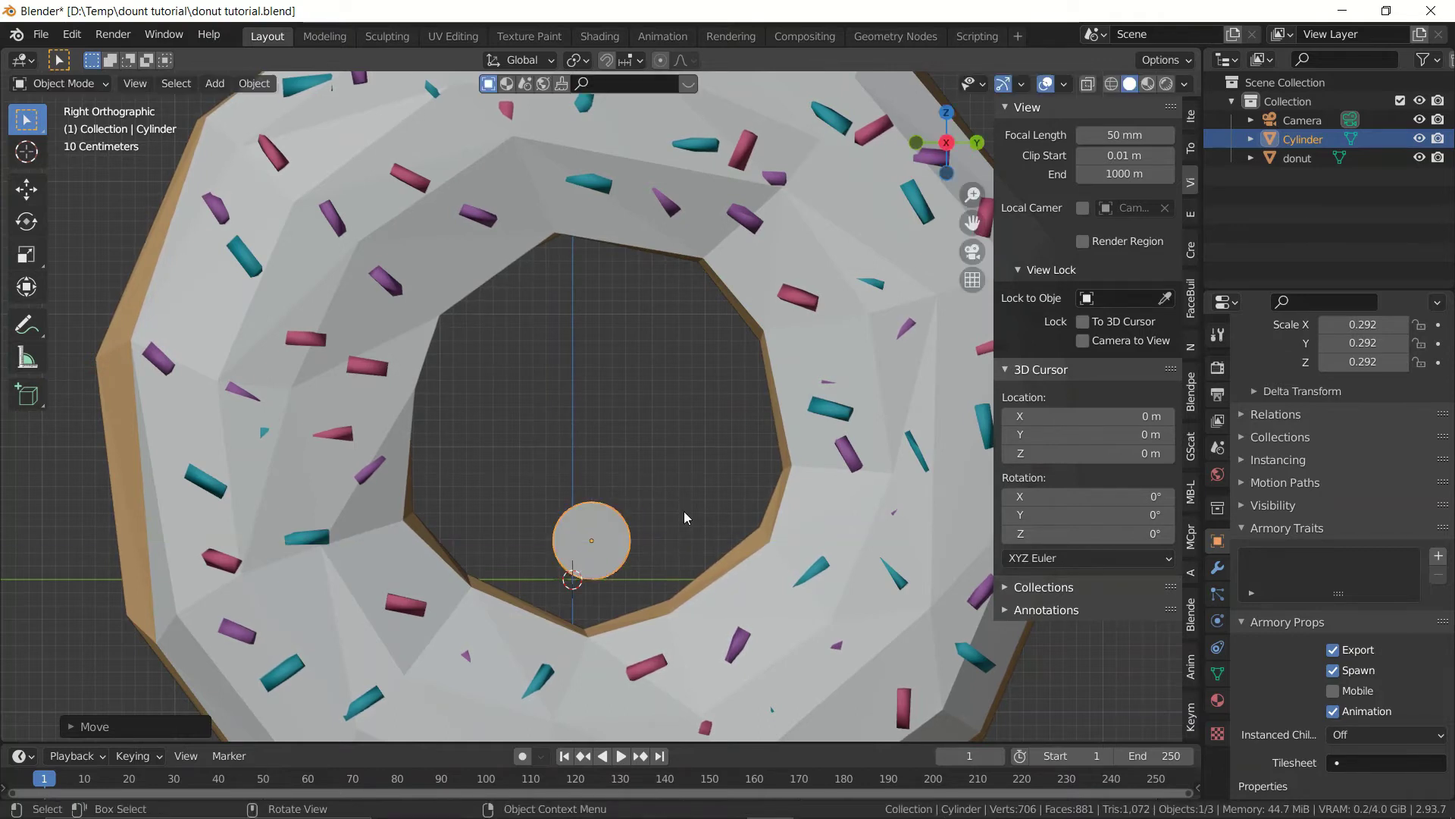
pyautogui.scroll(-3, 684, 511)
pyautogui.moveTo(680, 538); pyautogui.dragTo(890, 602, button='middle')
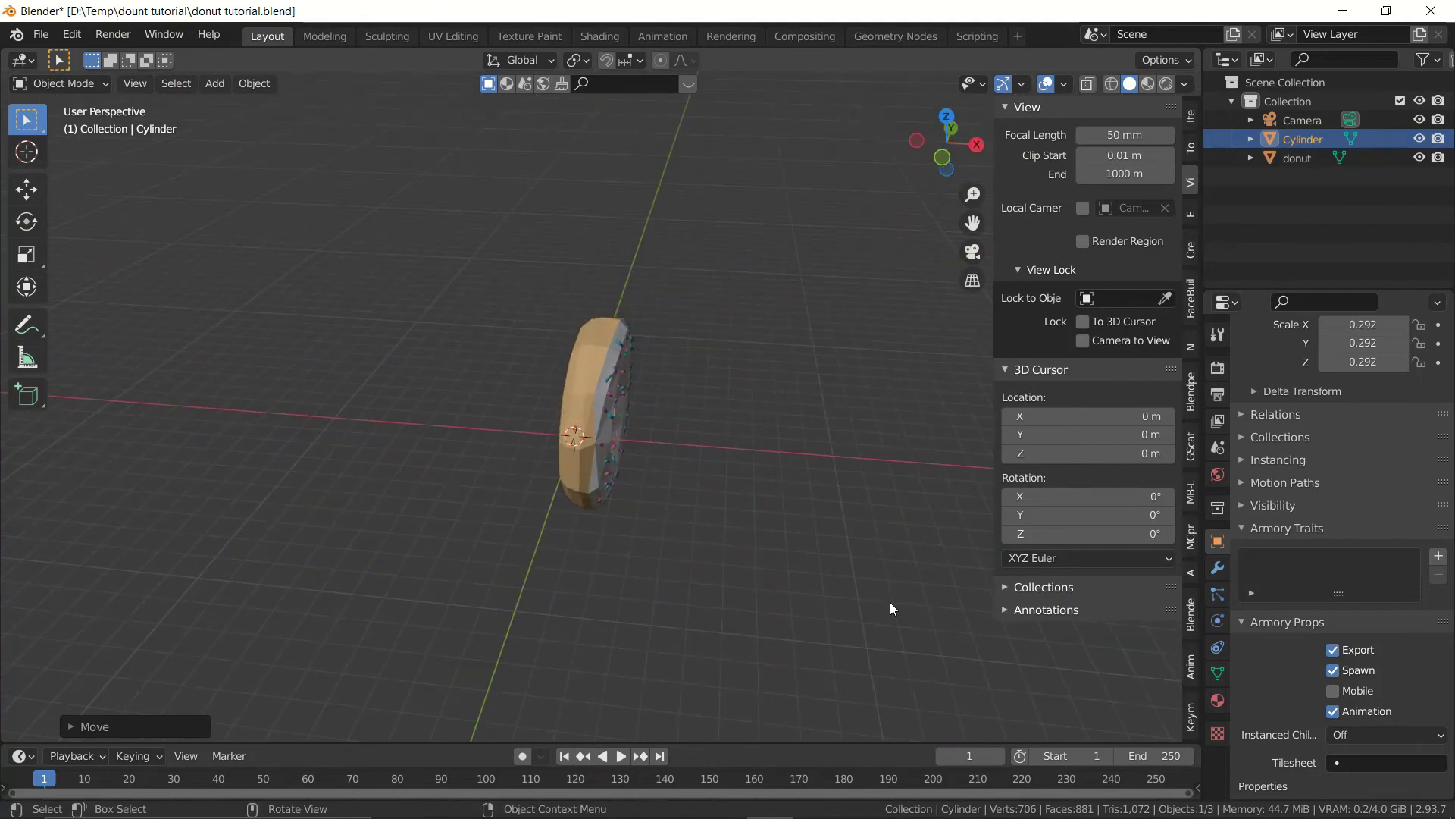
pyautogui.moveTo(691, 517); pyautogui.dragTo(570, 457, button='middle')
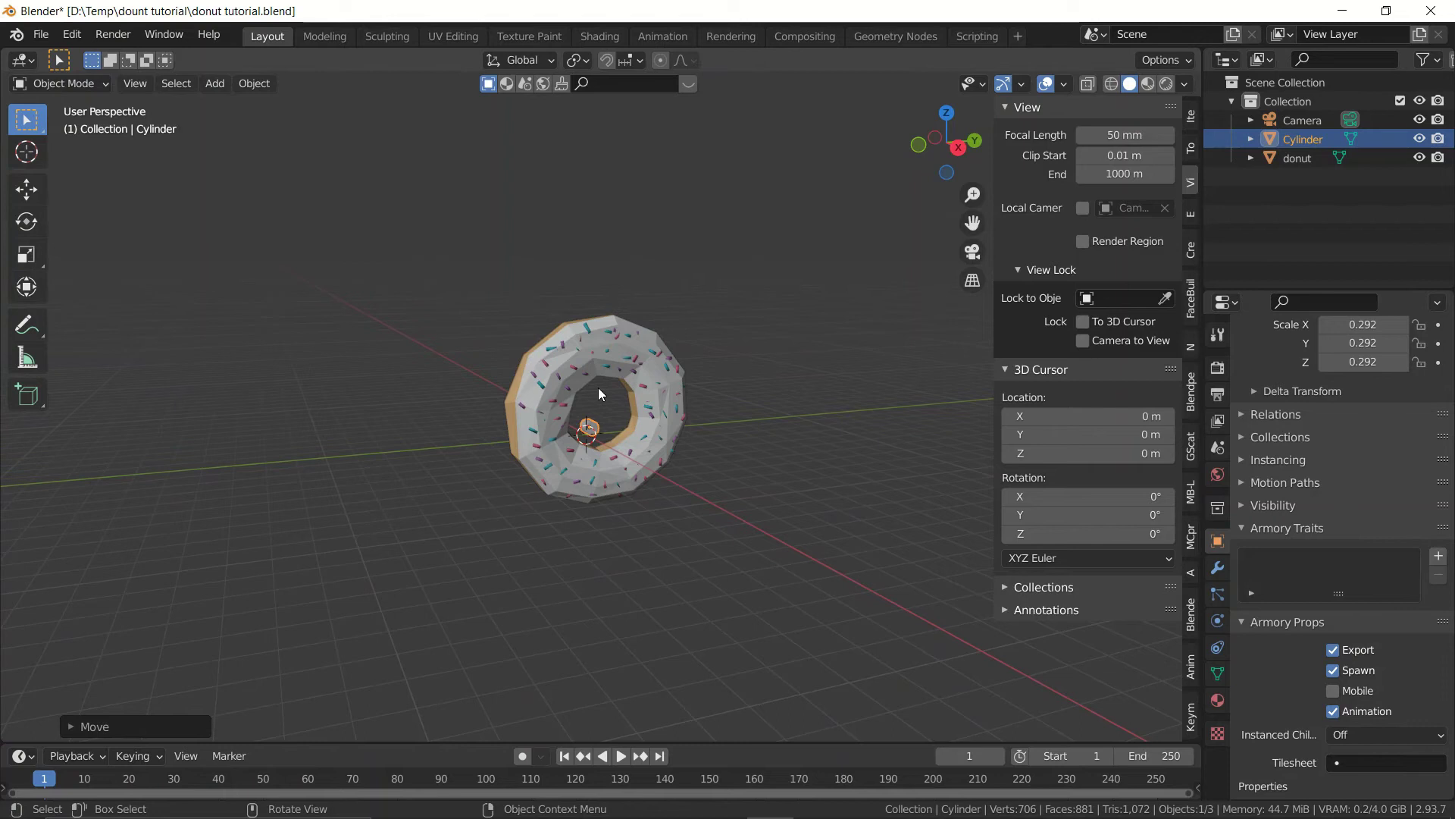
# Stretch the cylinder along X into a long rod and slide it along X
pyautogui.press('s')
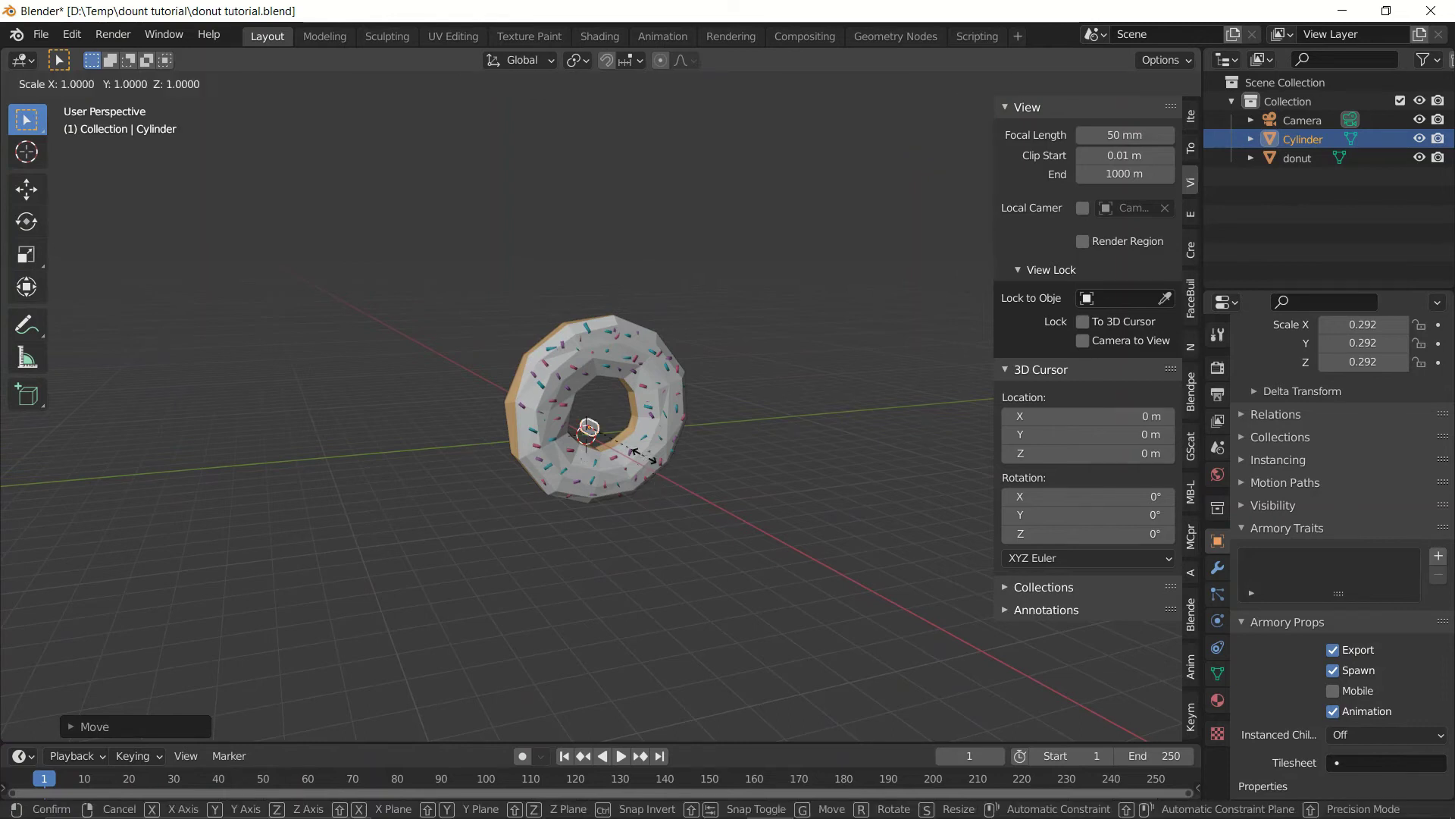
pyautogui.press('x')
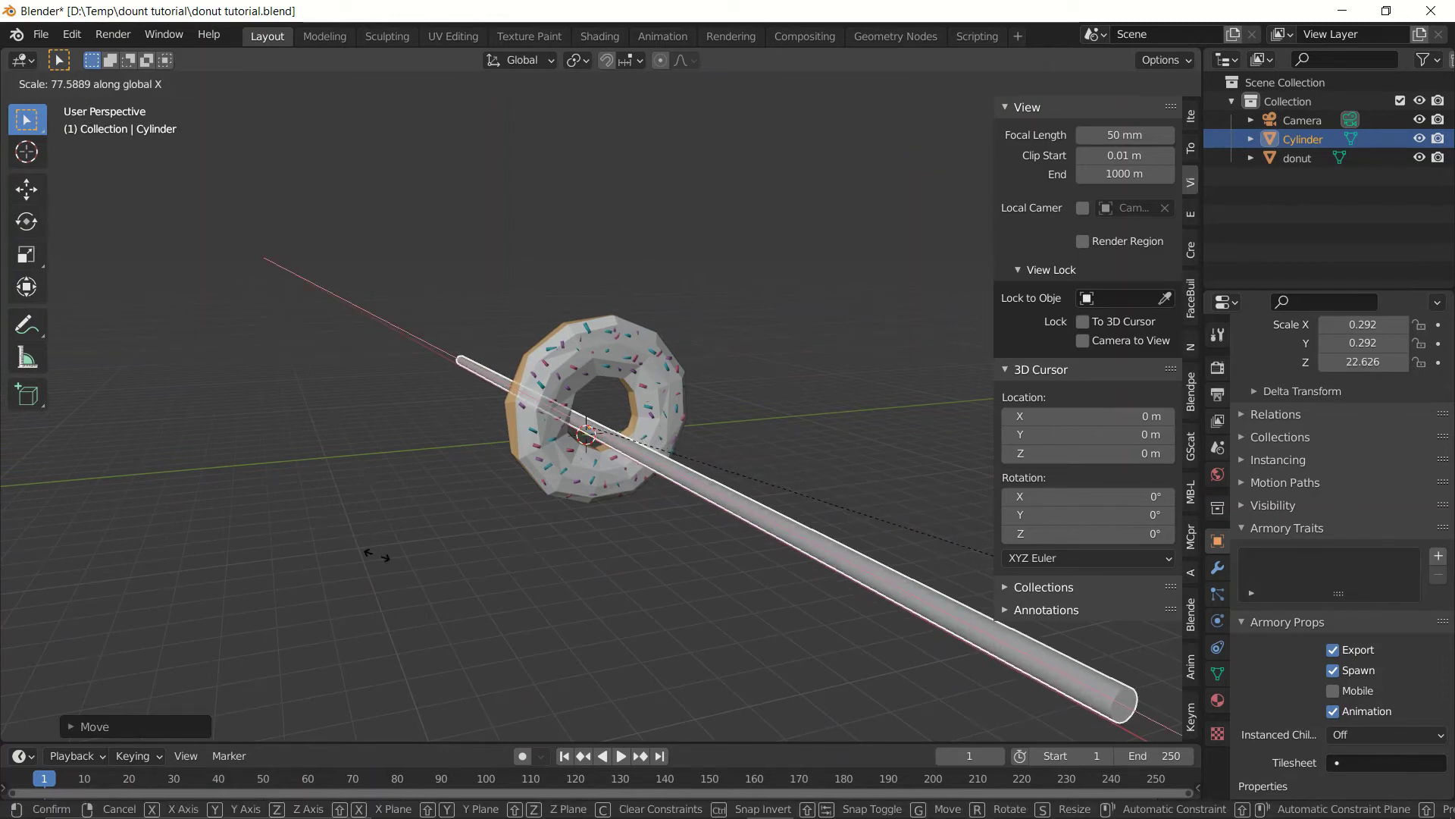
pyautogui.click(377, 558)
pyautogui.press('g')
pyautogui.press('x')
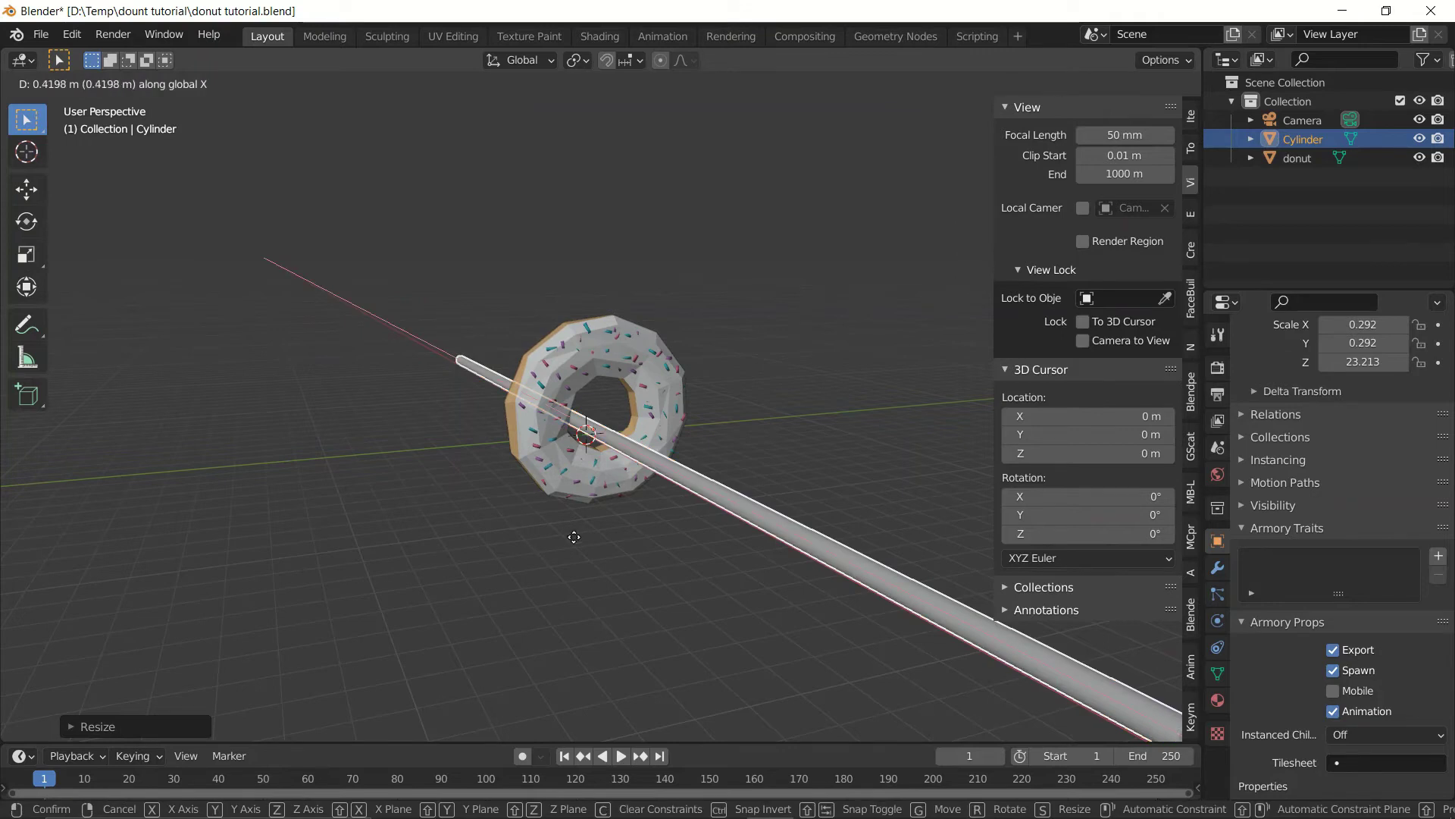
pyautogui.click(713, 527)
# Check the rod through the camera view and nudge it slightly along X
pyautogui.press('KP_1')
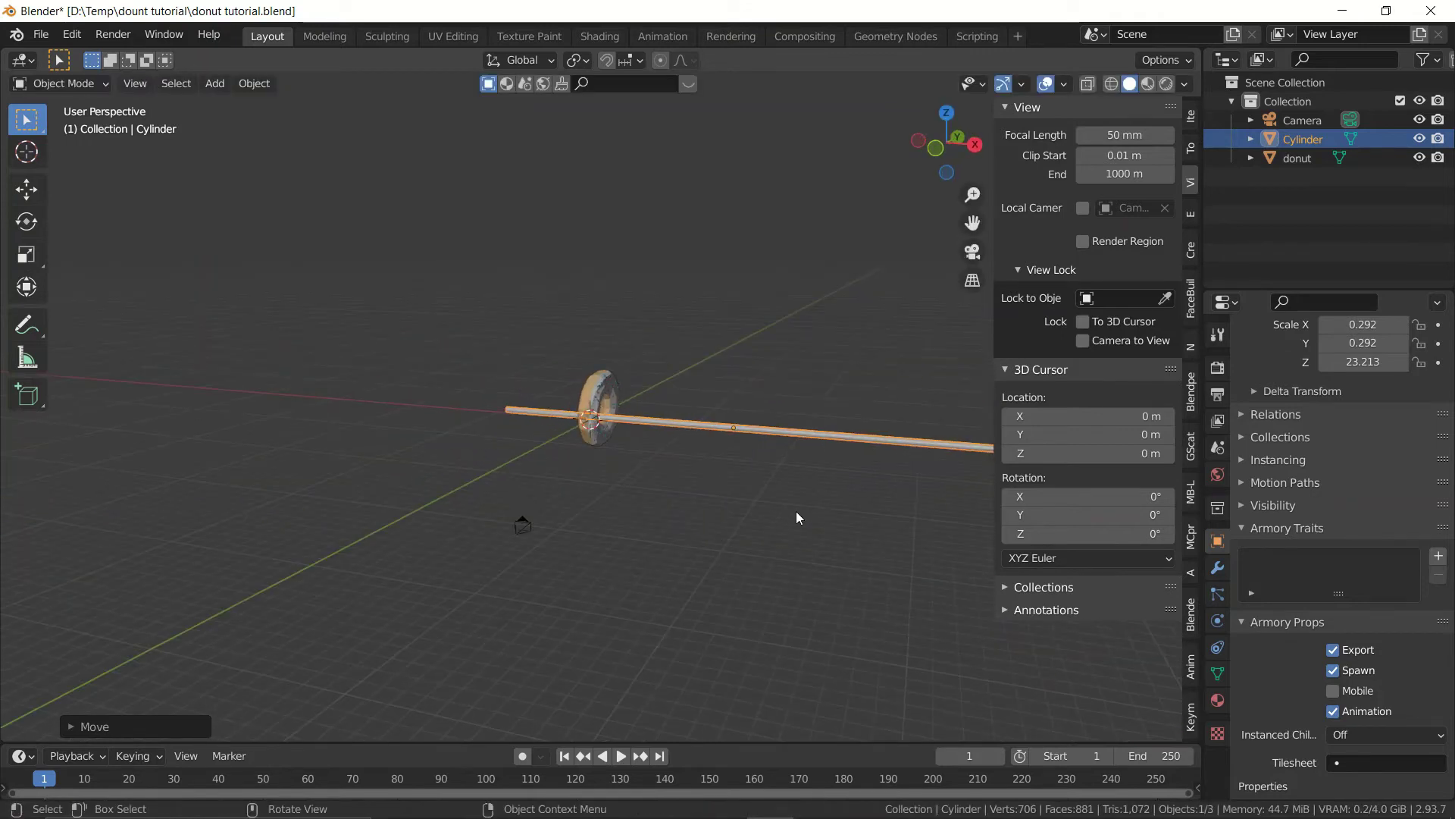
pyautogui.press('KP_0')
pyautogui.press('g')
pyautogui.press('x')
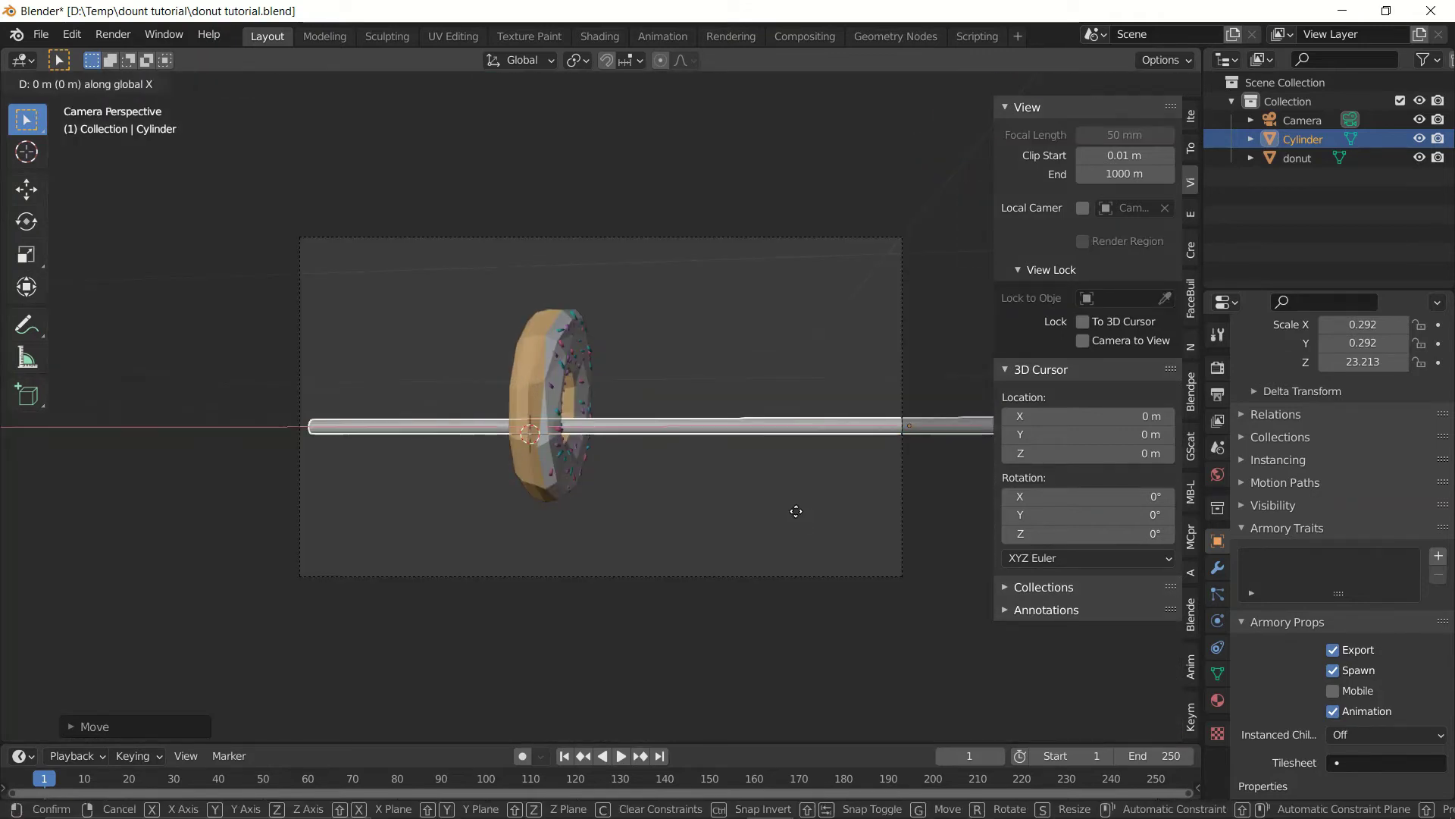
pyautogui.click(769, 507)
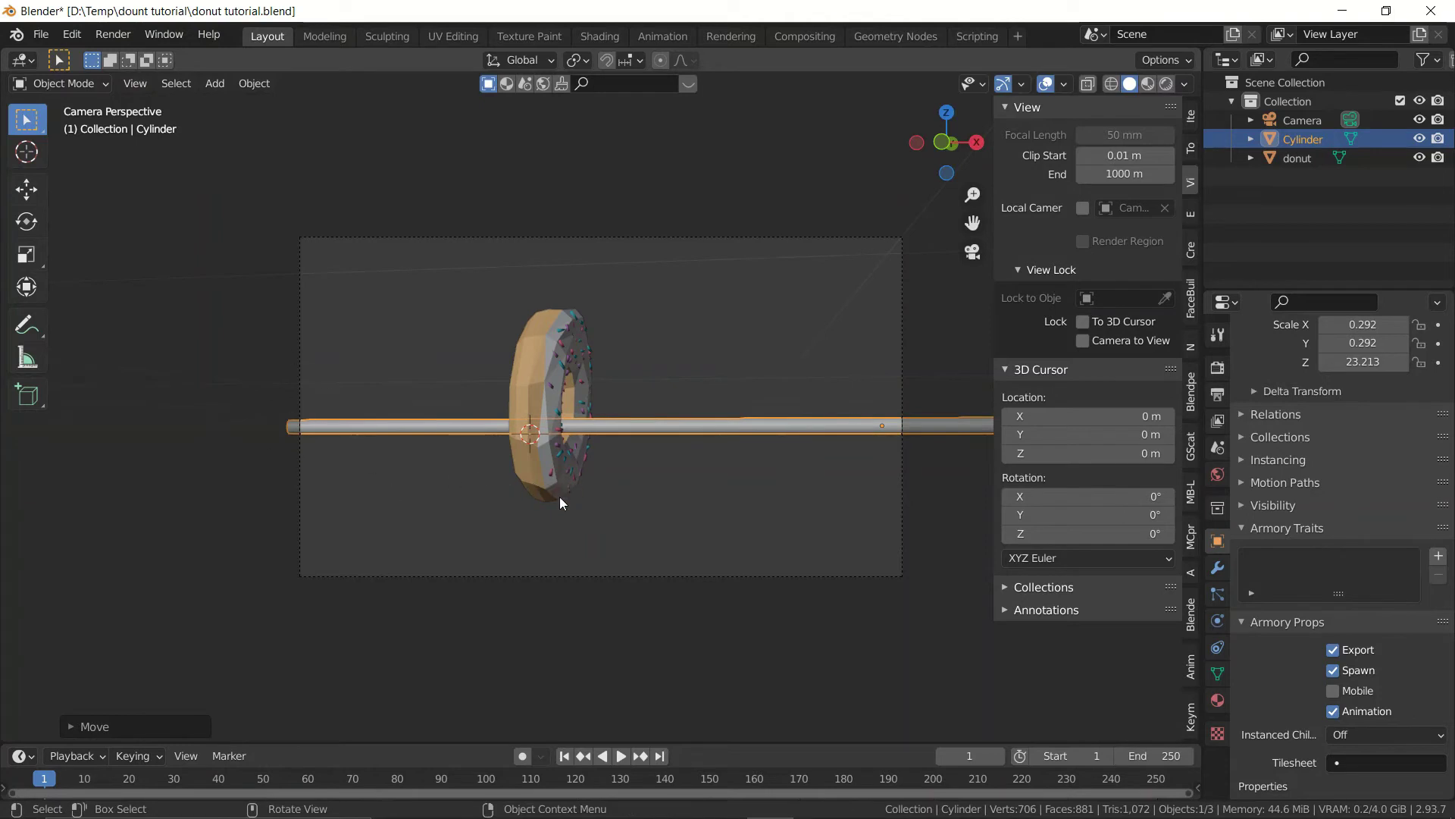
pyautogui.moveTo(560, 497); pyautogui.dragTo(686, 530, button='middle')
# In Edit Mode, select the rod's end face and move it along Y to shorten the rod
pyautogui.press('Tab')
pyautogui.scroll(4, 784, 516)
pyautogui.moveTo(784, 516); pyautogui.dragTo(679, 510, button='middle')
pyautogui.click(466, 470)
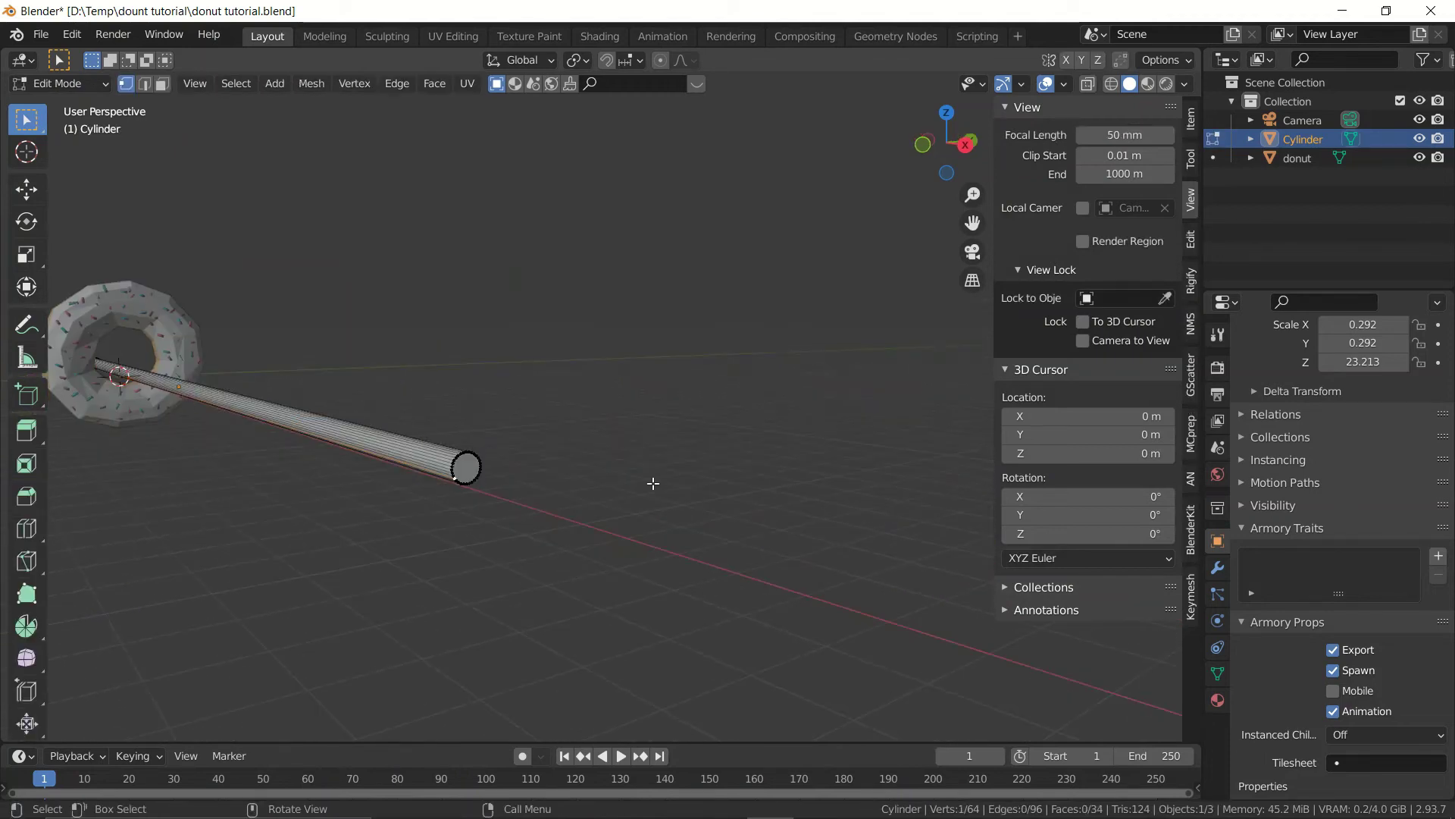
pyautogui.press('n')
pyautogui.press('3')
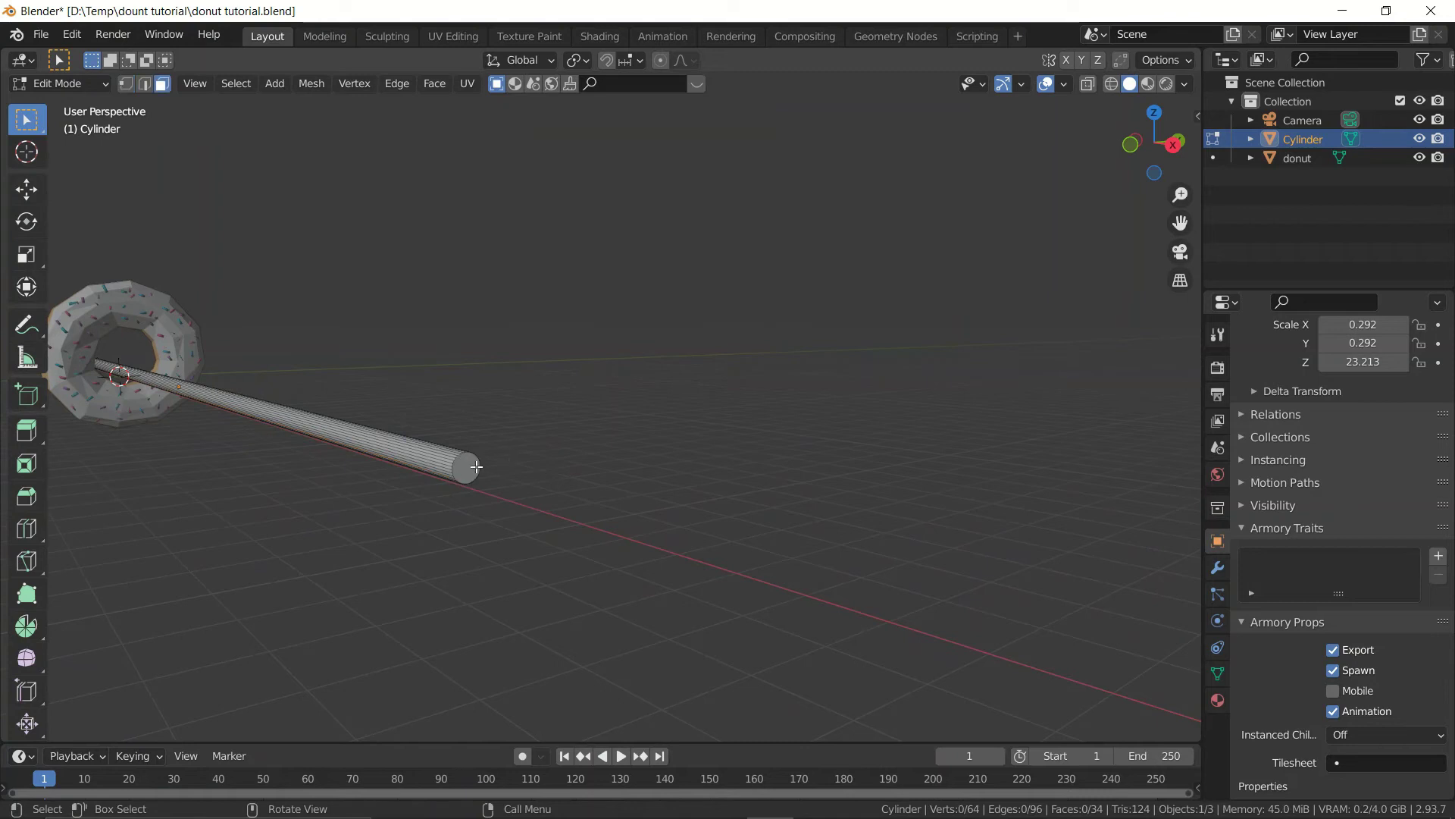
pyautogui.click(473, 466)
pyautogui.moveTo(474, 467); pyautogui.dragTo(784, 507, button='middle')
pyautogui.press('g')
pyautogui.press('y')
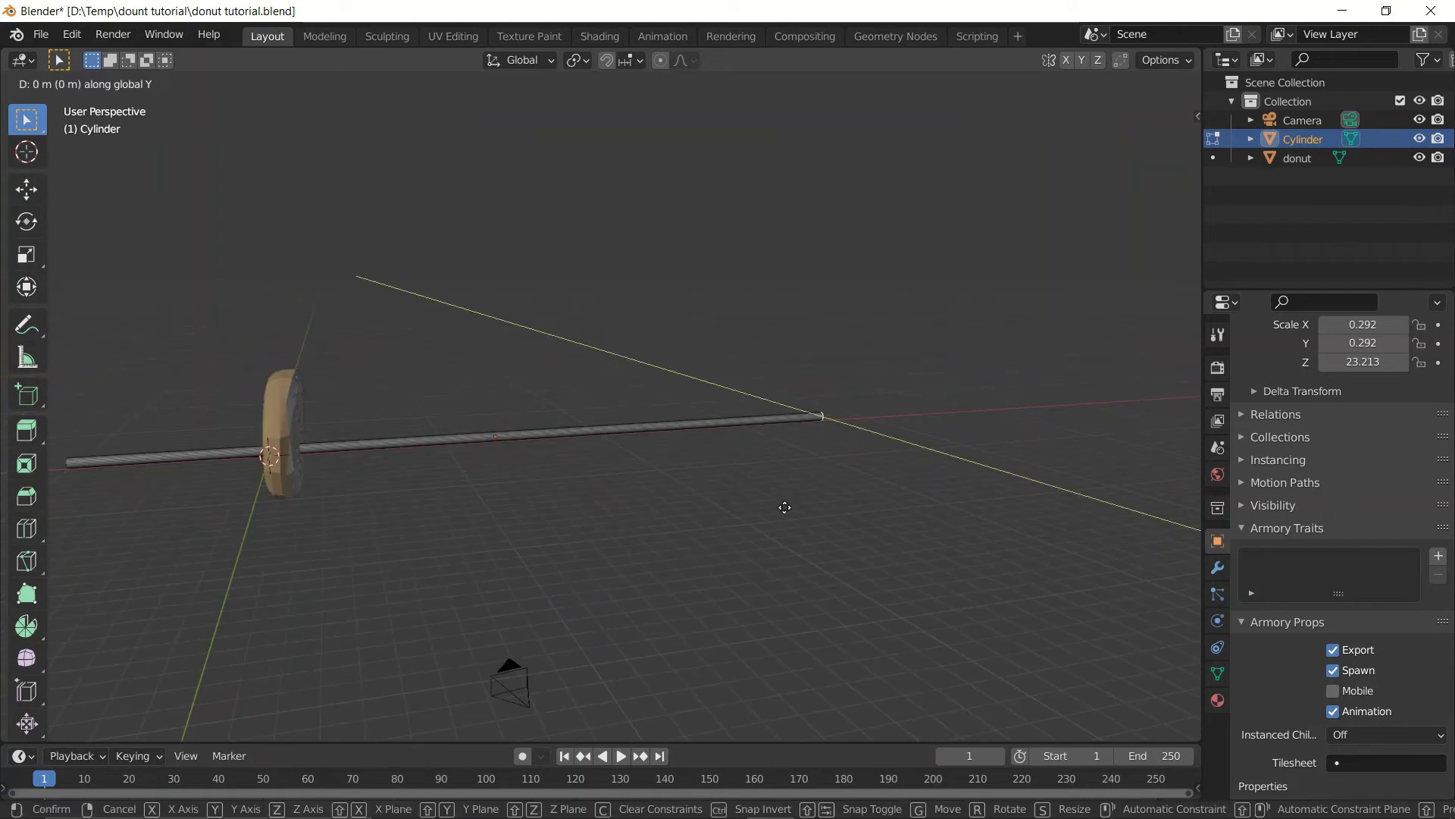
pyautogui.click(475, 532)
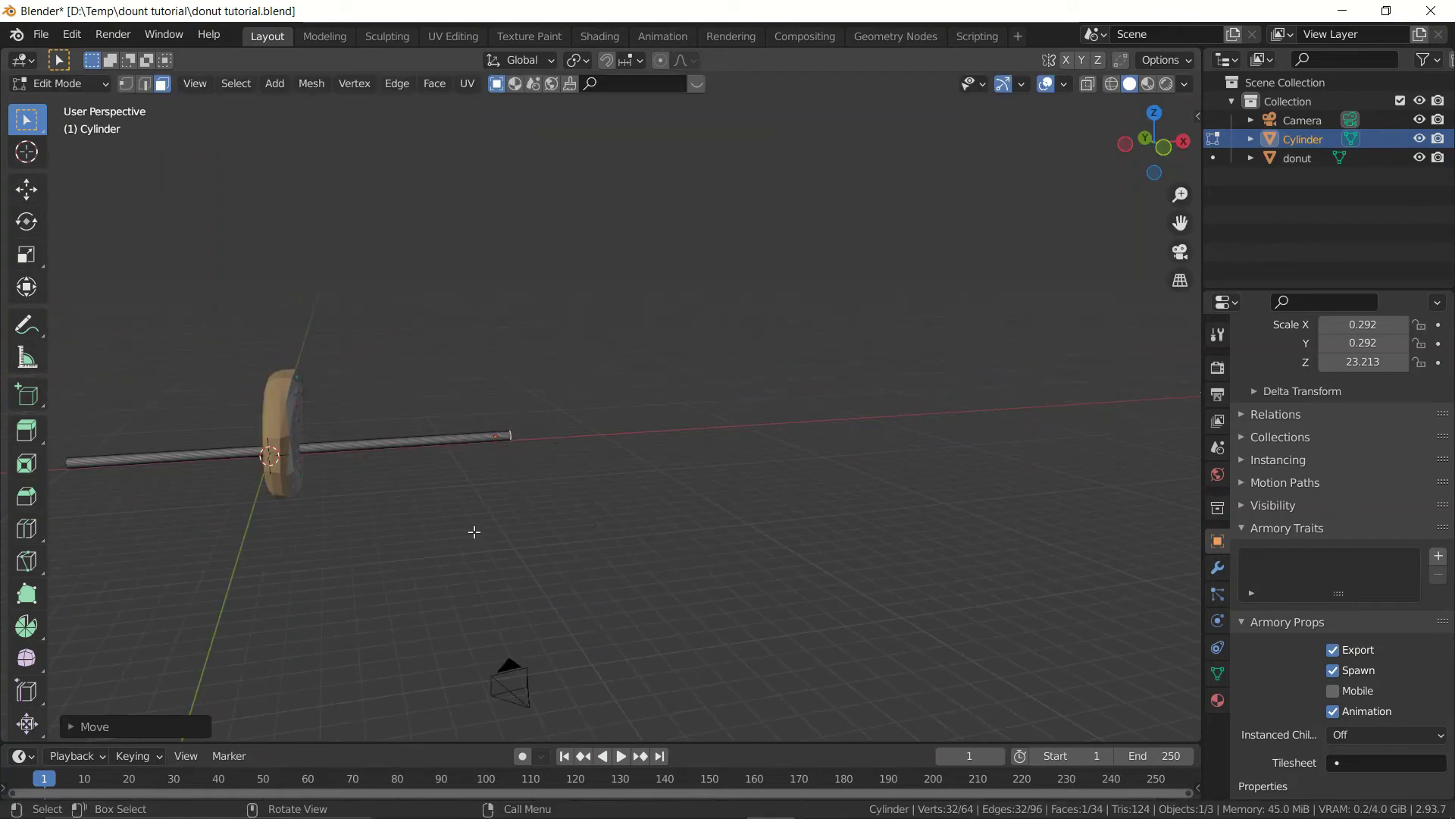
# Extrude three segments from the rod's end, moving each up, down, then up again along Z
pyautogui.press('e')
pyautogui.click(521, 529)
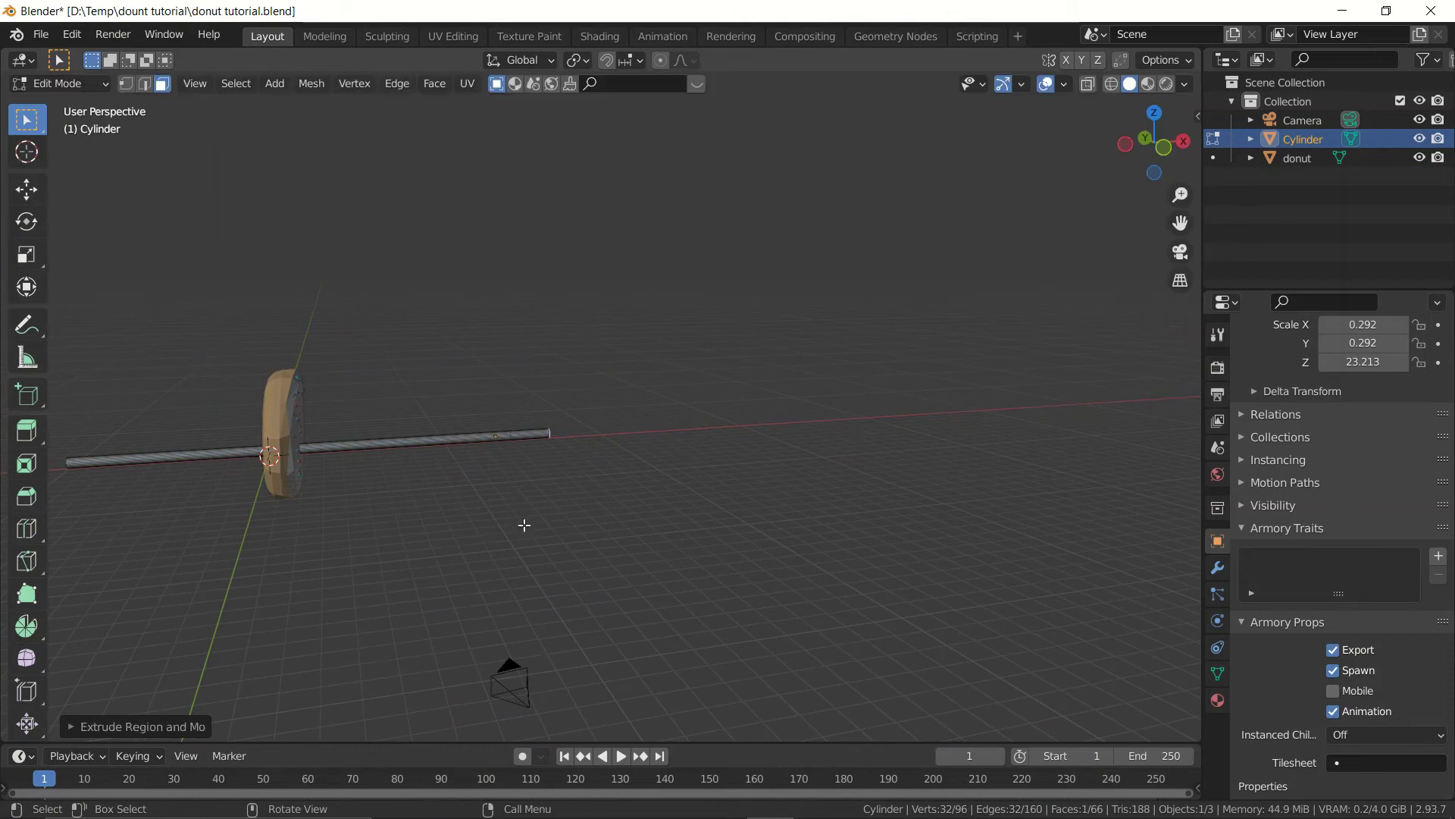
pyautogui.press('g')
pyautogui.press('z')
pyautogui.click(526, 510)
pyautogui.press('e')
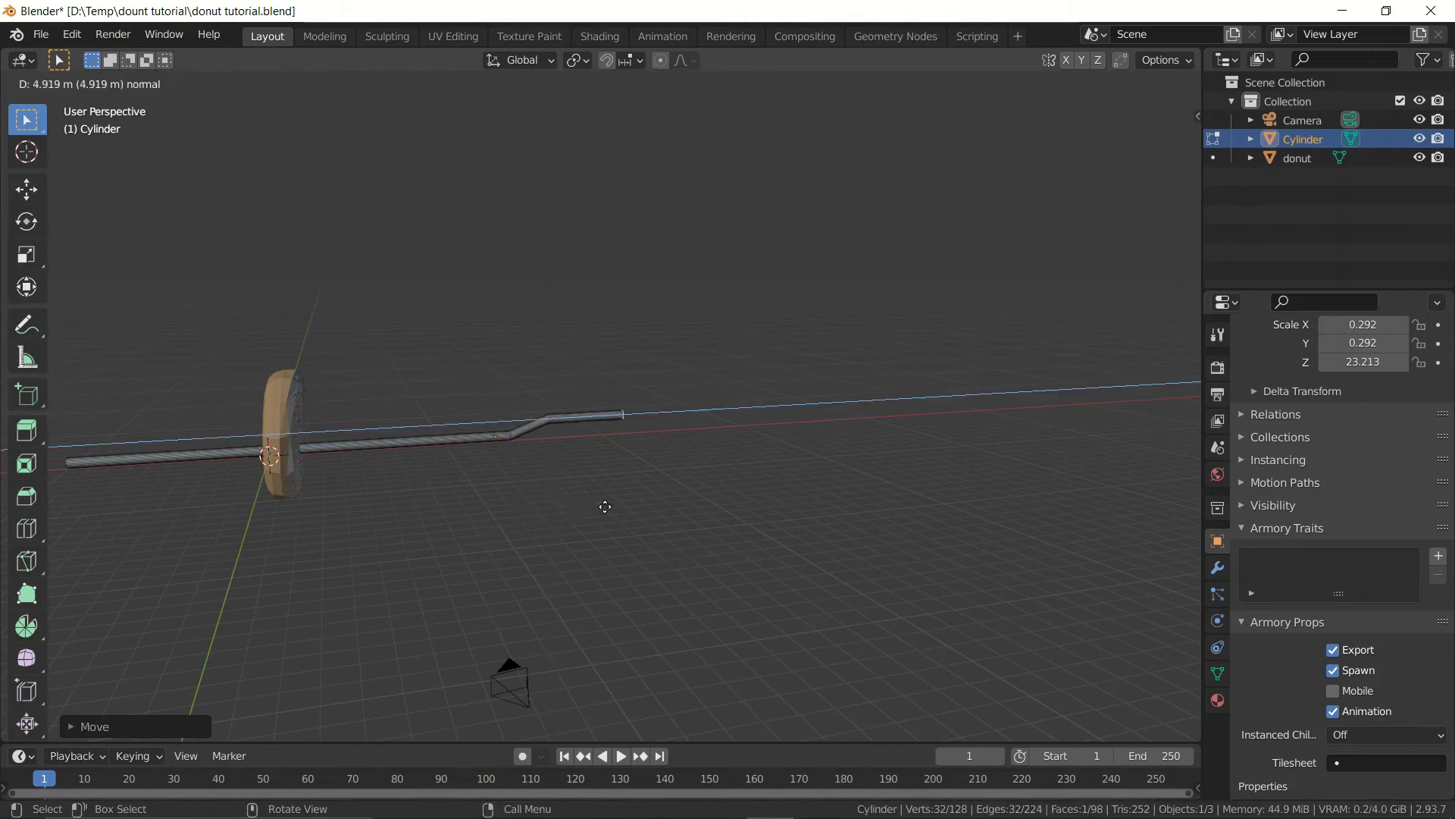
pyautogui.click(604, 503)
pyautogui.press('g')
pyautogui.press('z')
pyautogui.click(607, 522)
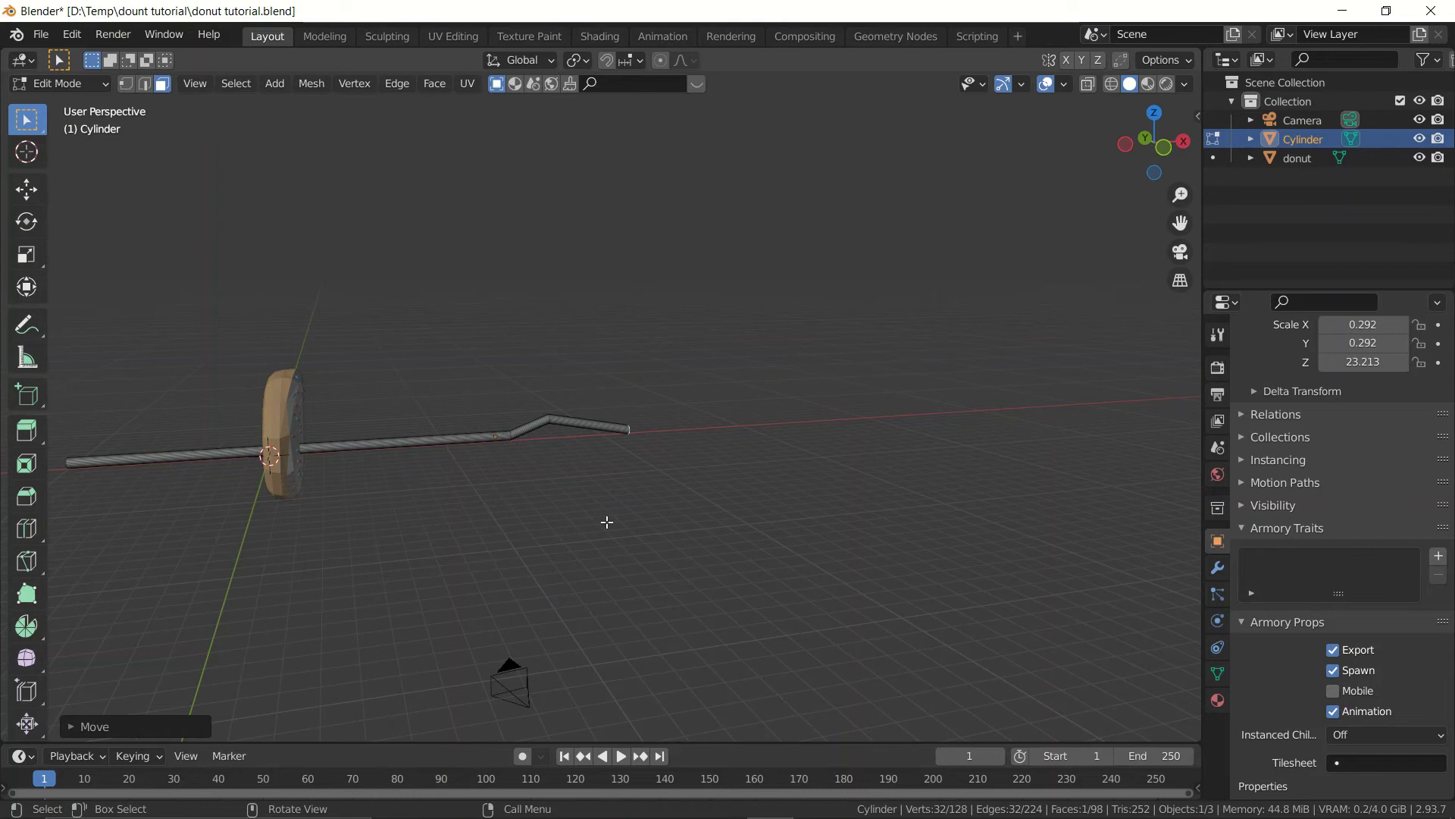
pyautogui.press('e')
pyautogui.click(671, 513)
pyautogui.press('g')
pyautogui.press('z')
pyautogui.click(676, 506)
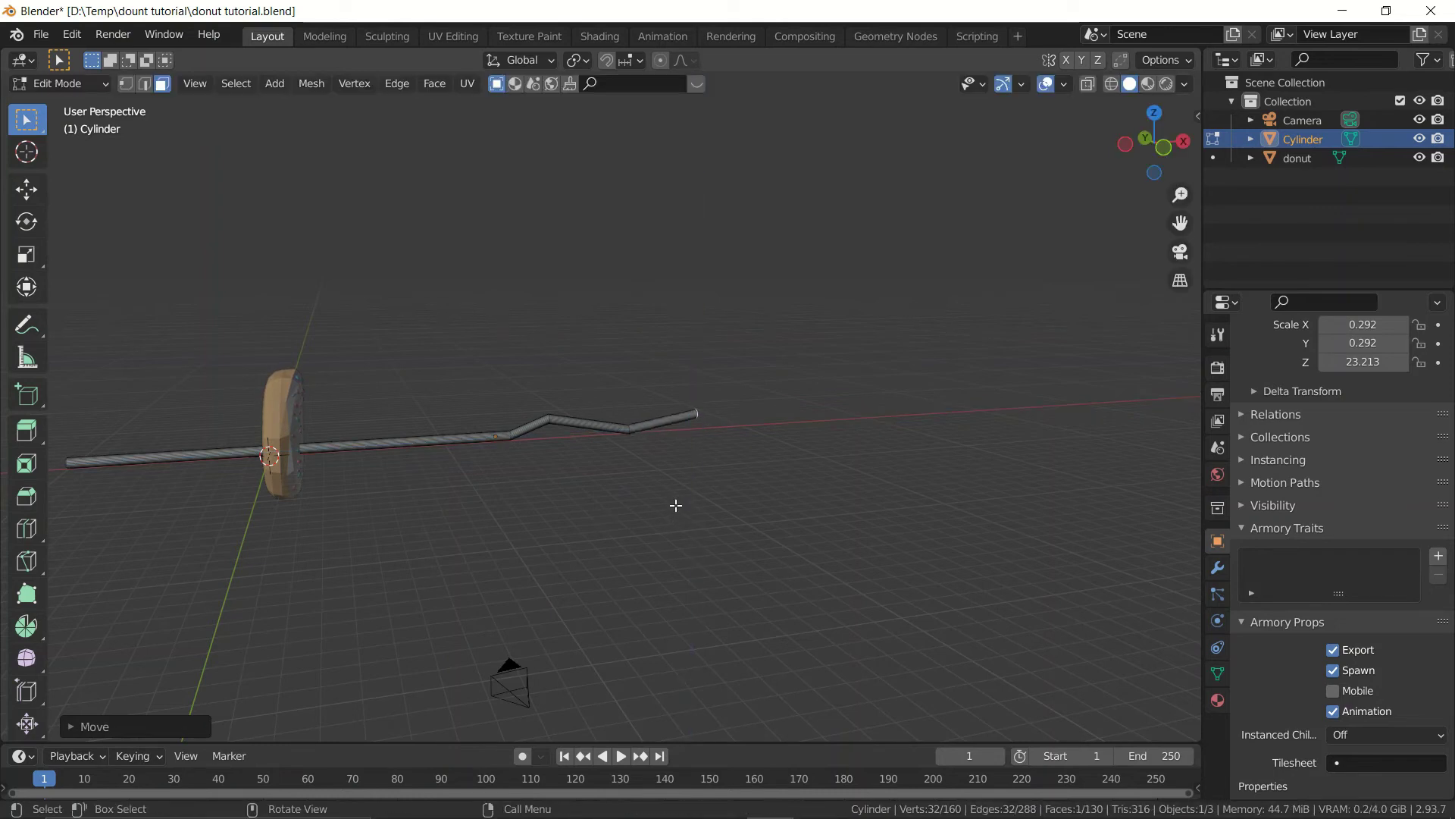
pyautogui.press('Tab')
# Add a Rigid Body to the zigzag cylinder from the Physics properties
pyautogui.moveTo(715, 507); pyautogui.dragTo(711, 512, button='middle')
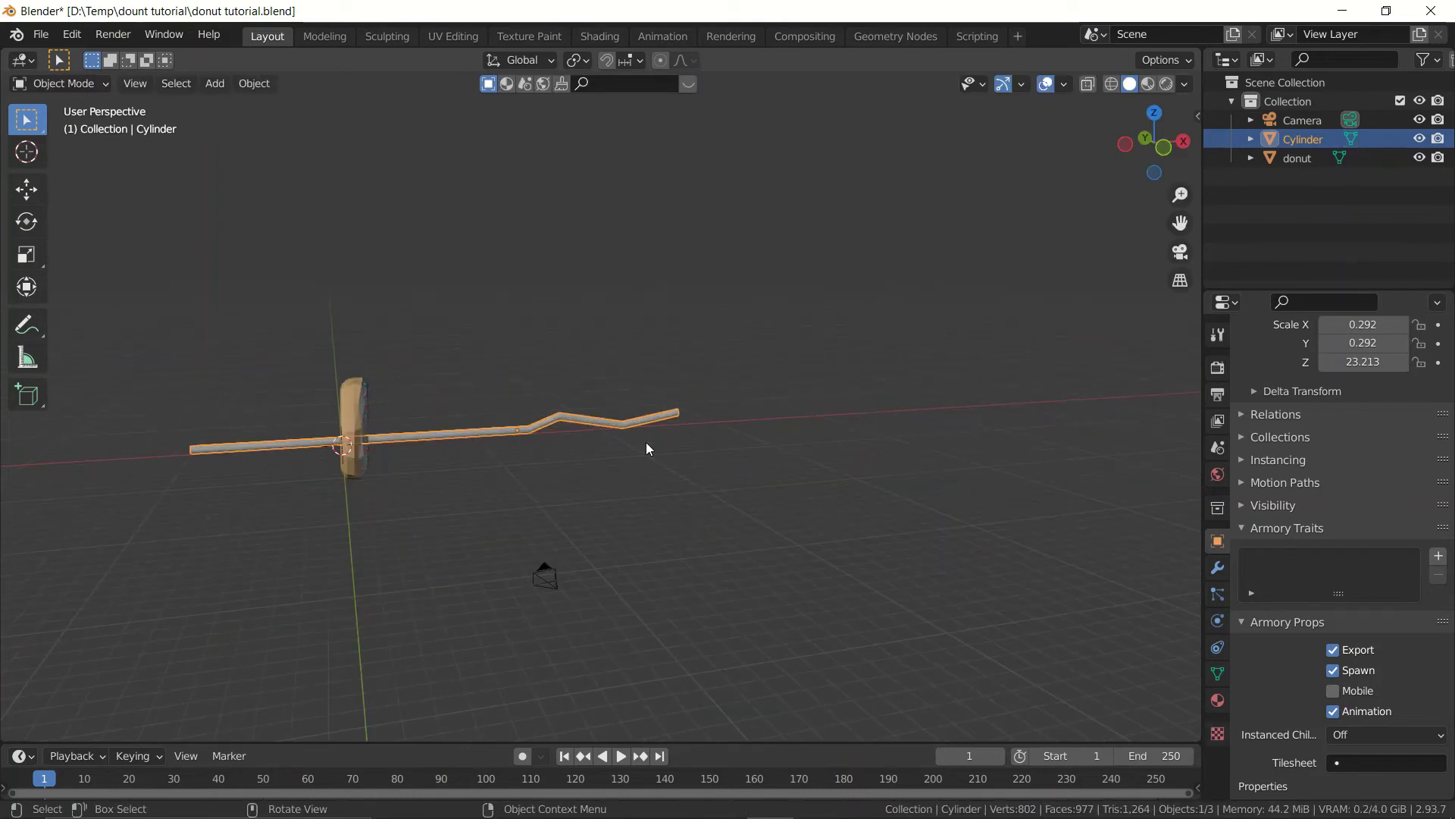
pyautogui.scroll(4, 682, 485)
pyautogui.moveTo(594, 520); pyautogui.dragTo(767, 509, button='middle')
pyautogui.scroll(-4, 864, 500)
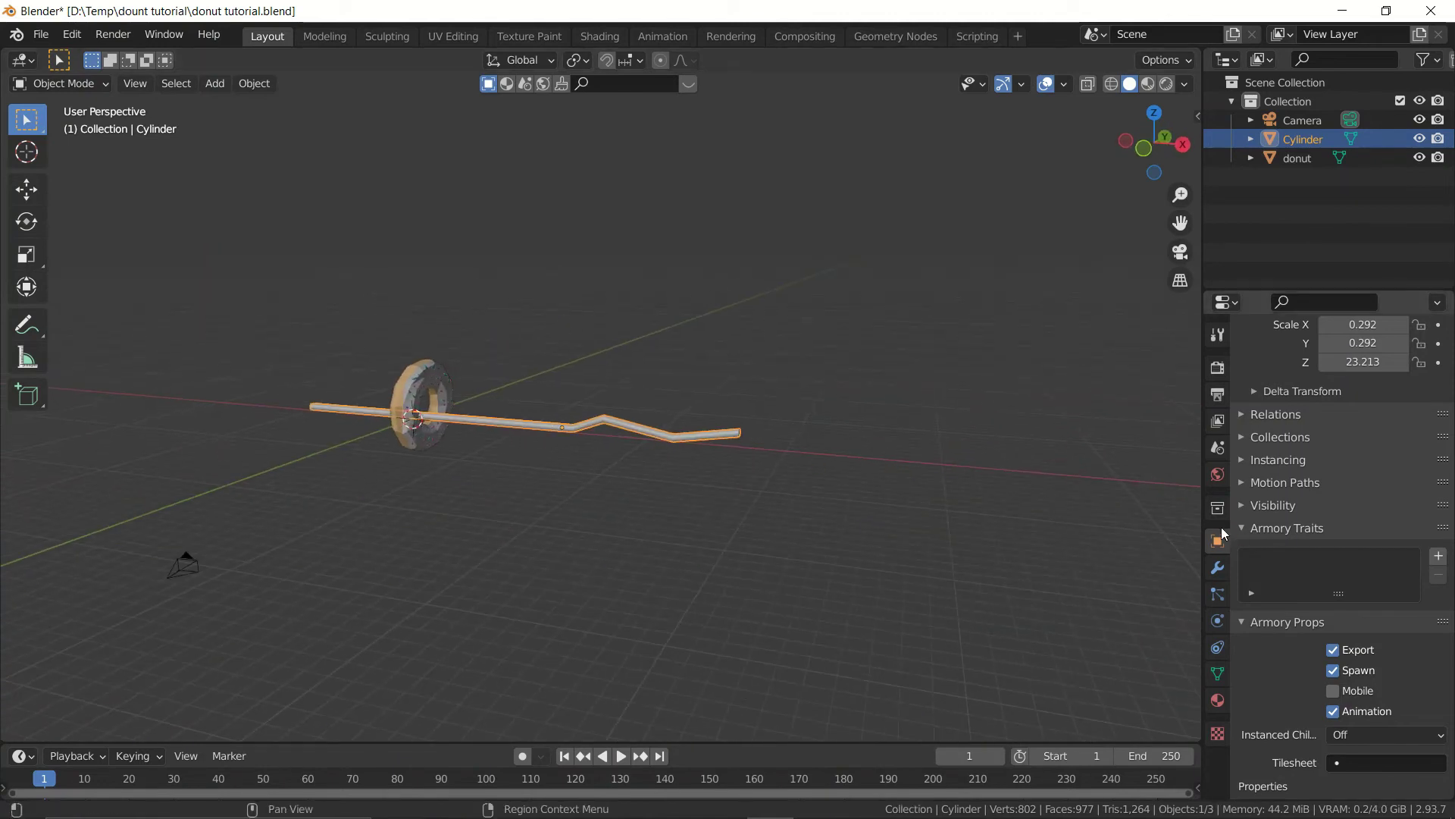
pyautogui.click(1216, 568)
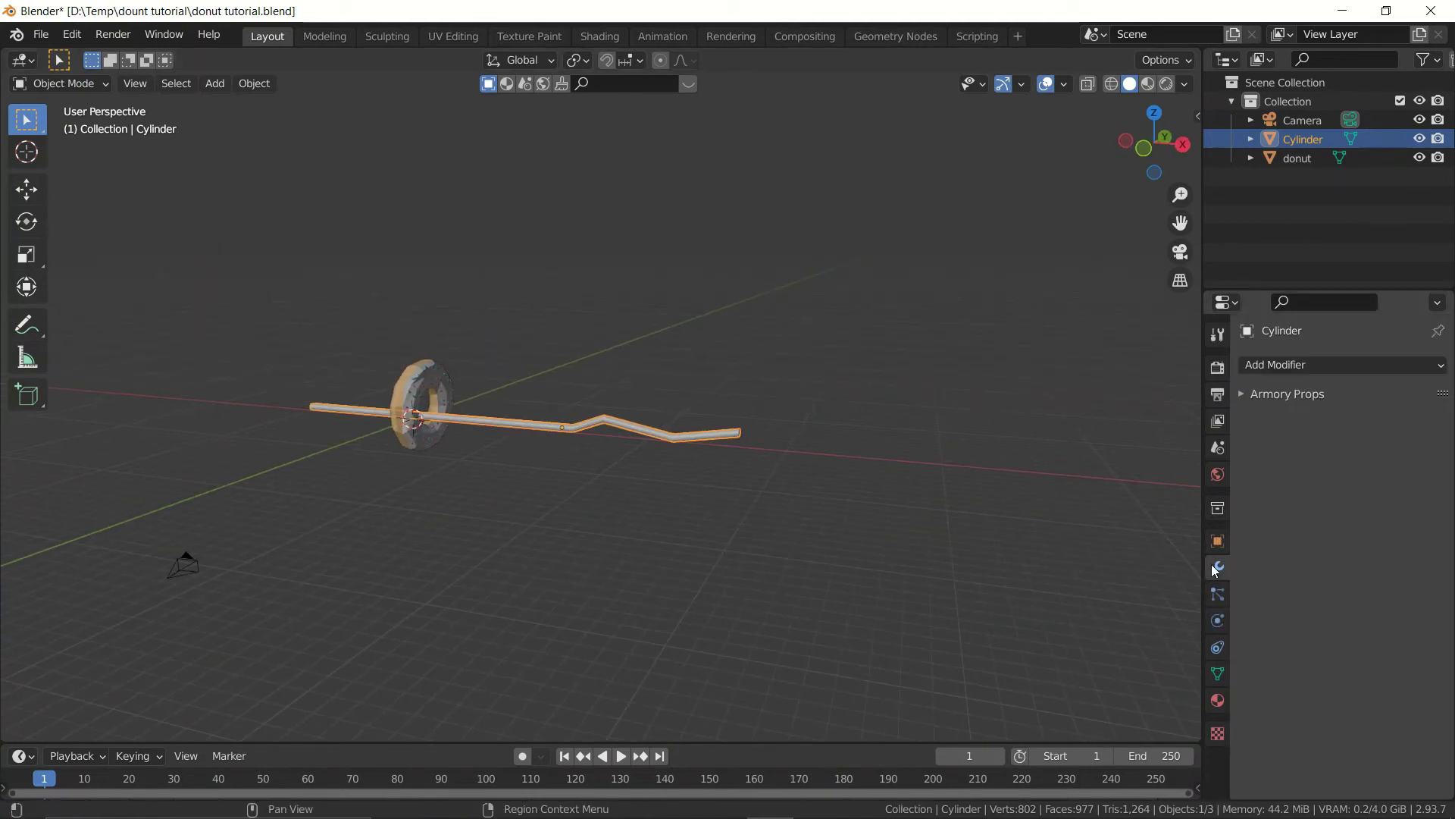
pyautogui.click(1217, 620)
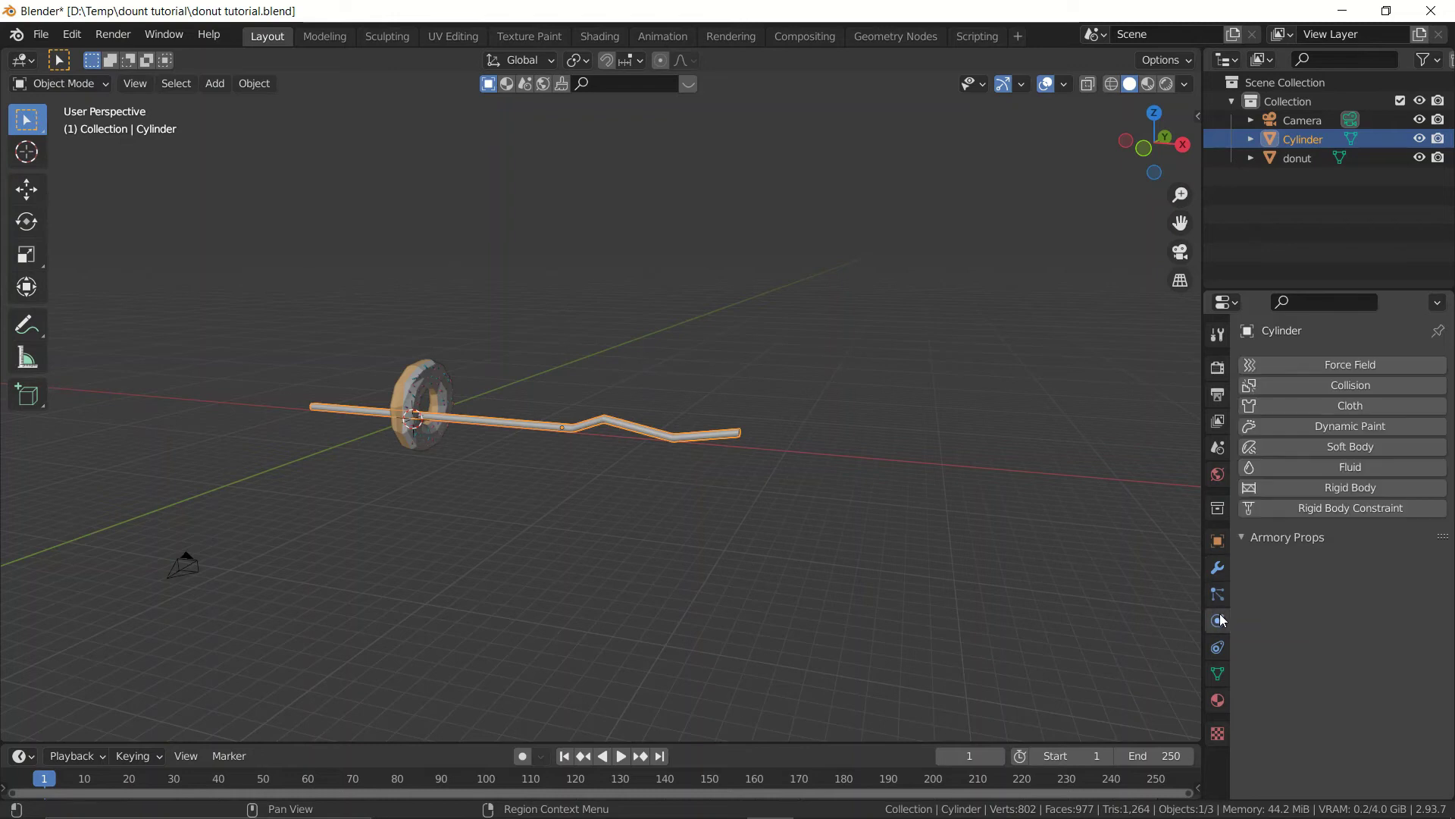
pyautogui.click(1314, 488)
# Set the rigid body type to Passive and the collision shape to Mesh
pyautogui.click(1357, 442)
pyautogui.click(1349, 486)
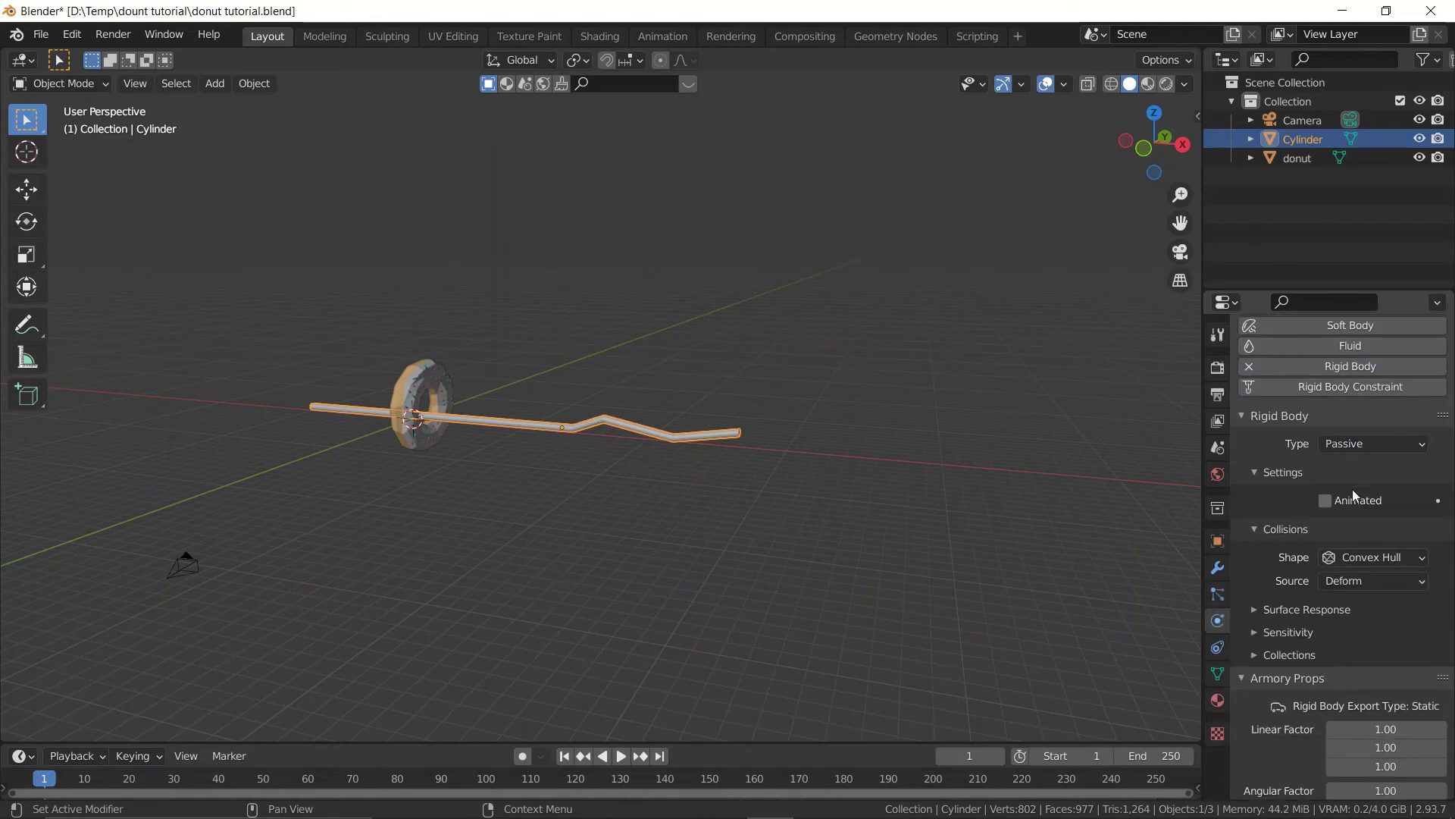
pyautogui.scroll(-3, 1354, 482)
pyautogui.click(1352, 467)
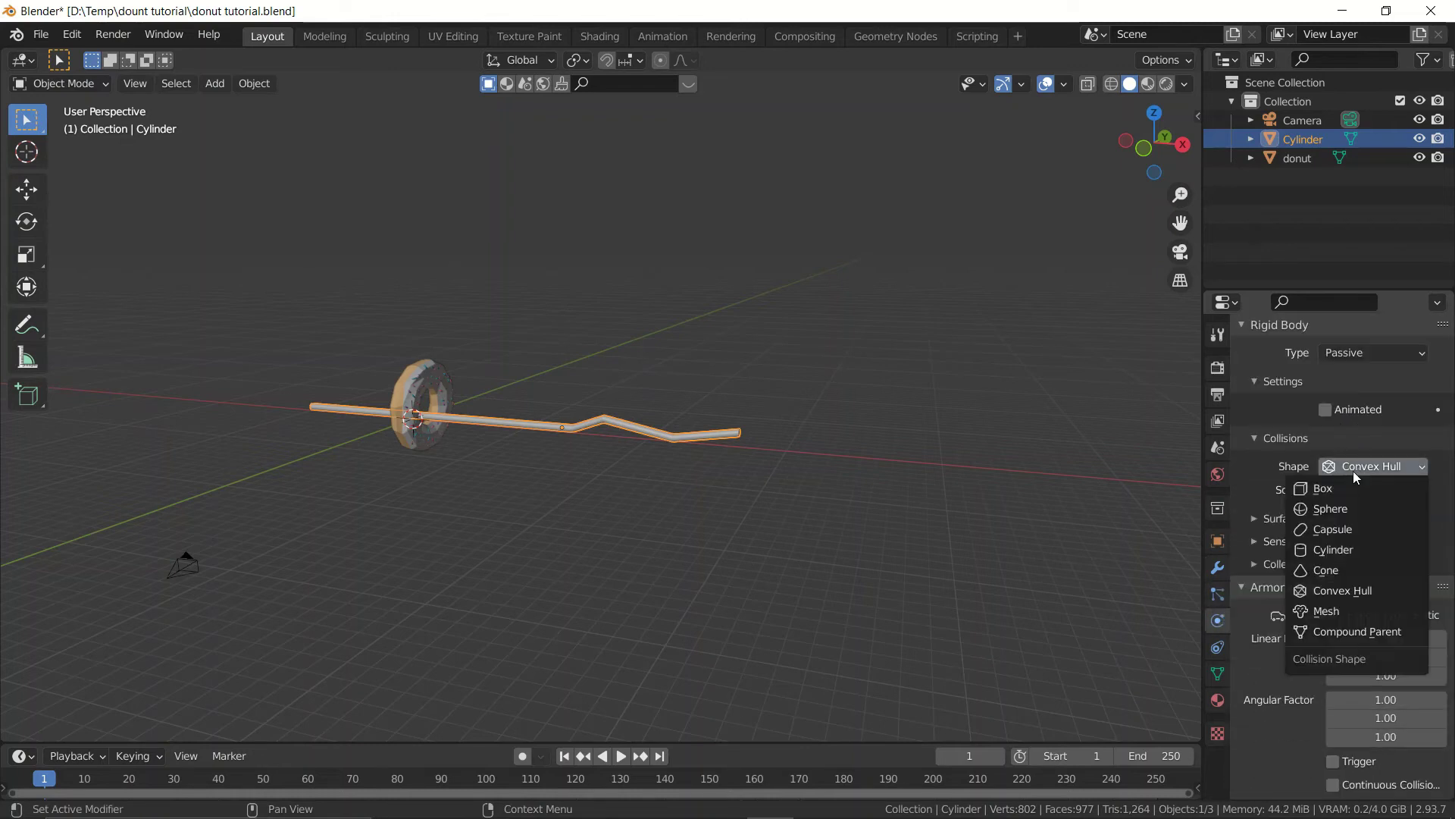
pyautogui.click(1328, 610)
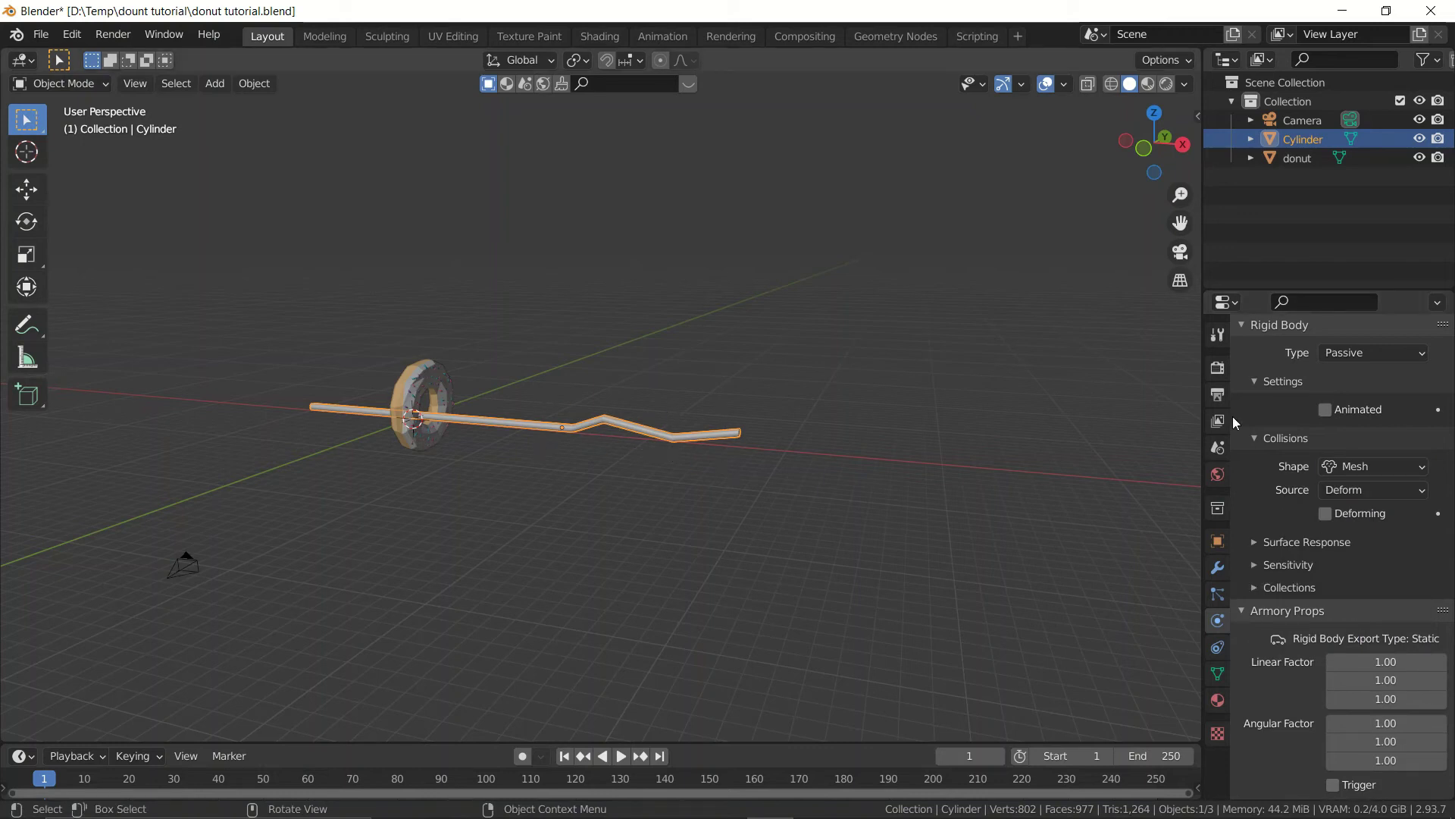
pyautogui.scroll(-4, 1283, 604)
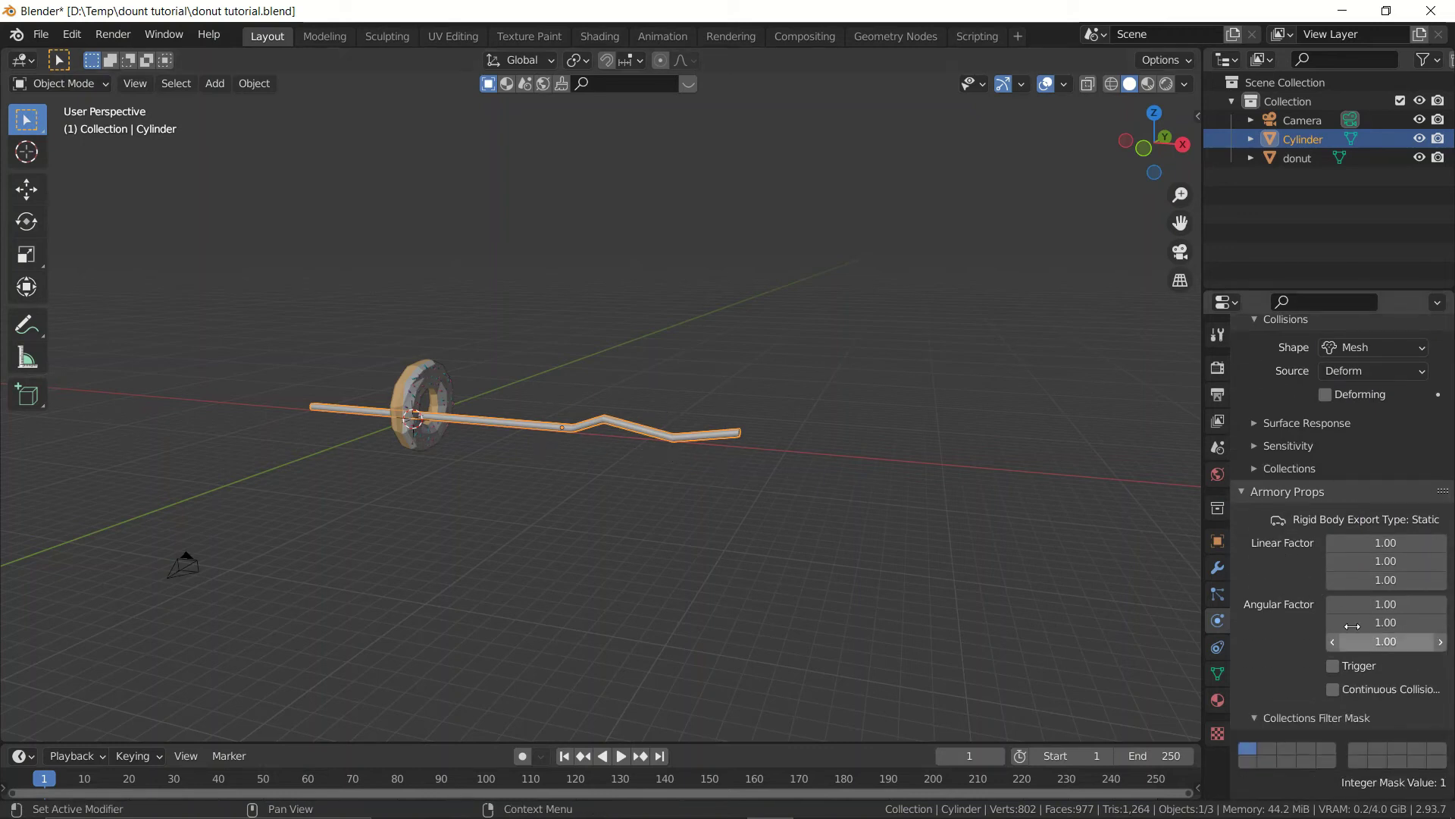
pyautogui.scroll(8, 1276, 503)
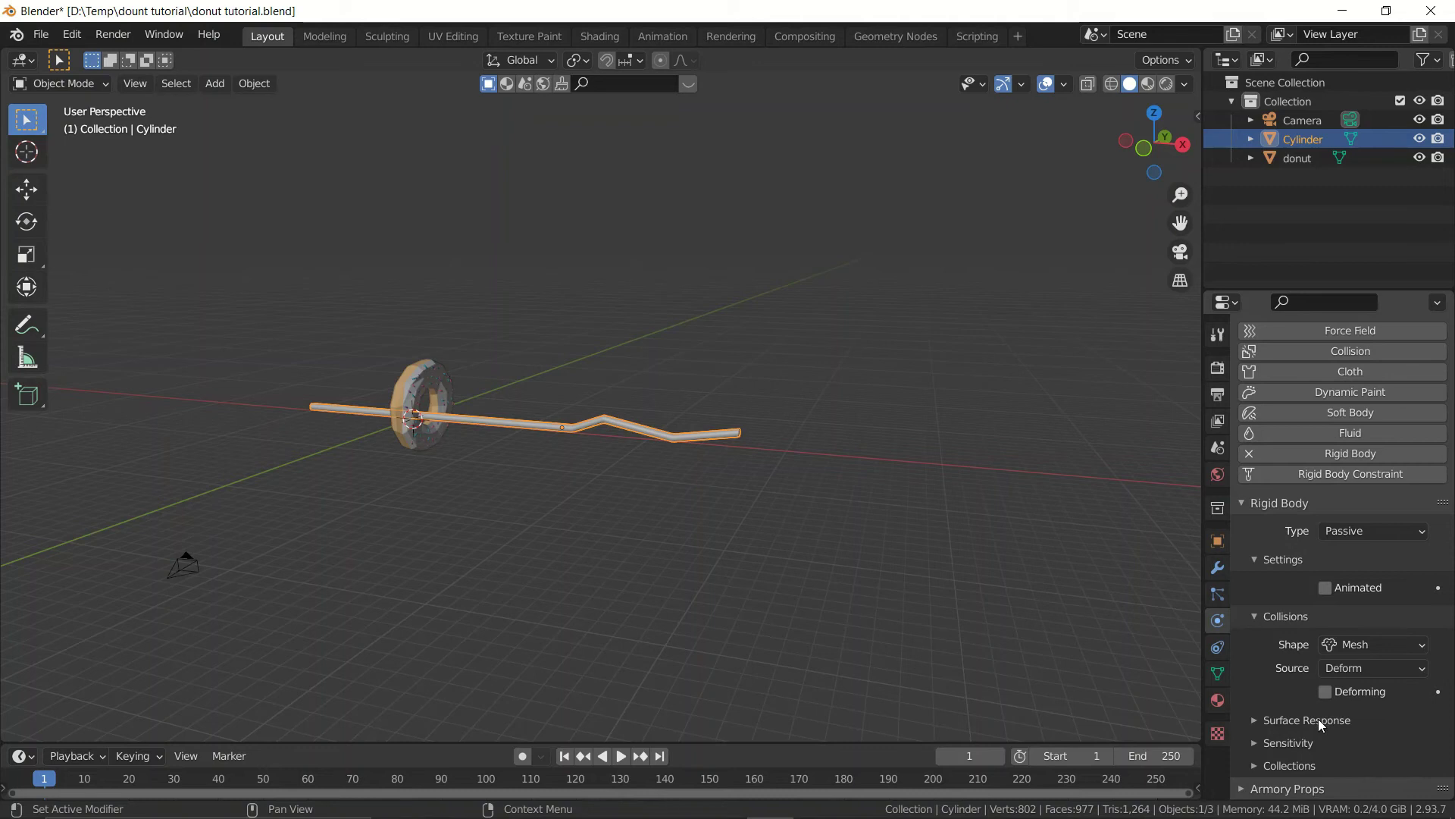
# Under Armory Traits, add a Nodes trait and create a new logic tree named 'Death'
pyautogui.click(1217, 541)
pyautogui.scroll(-4, 1294, 570)
pyautogui.scroll(-4, 1339, 624)
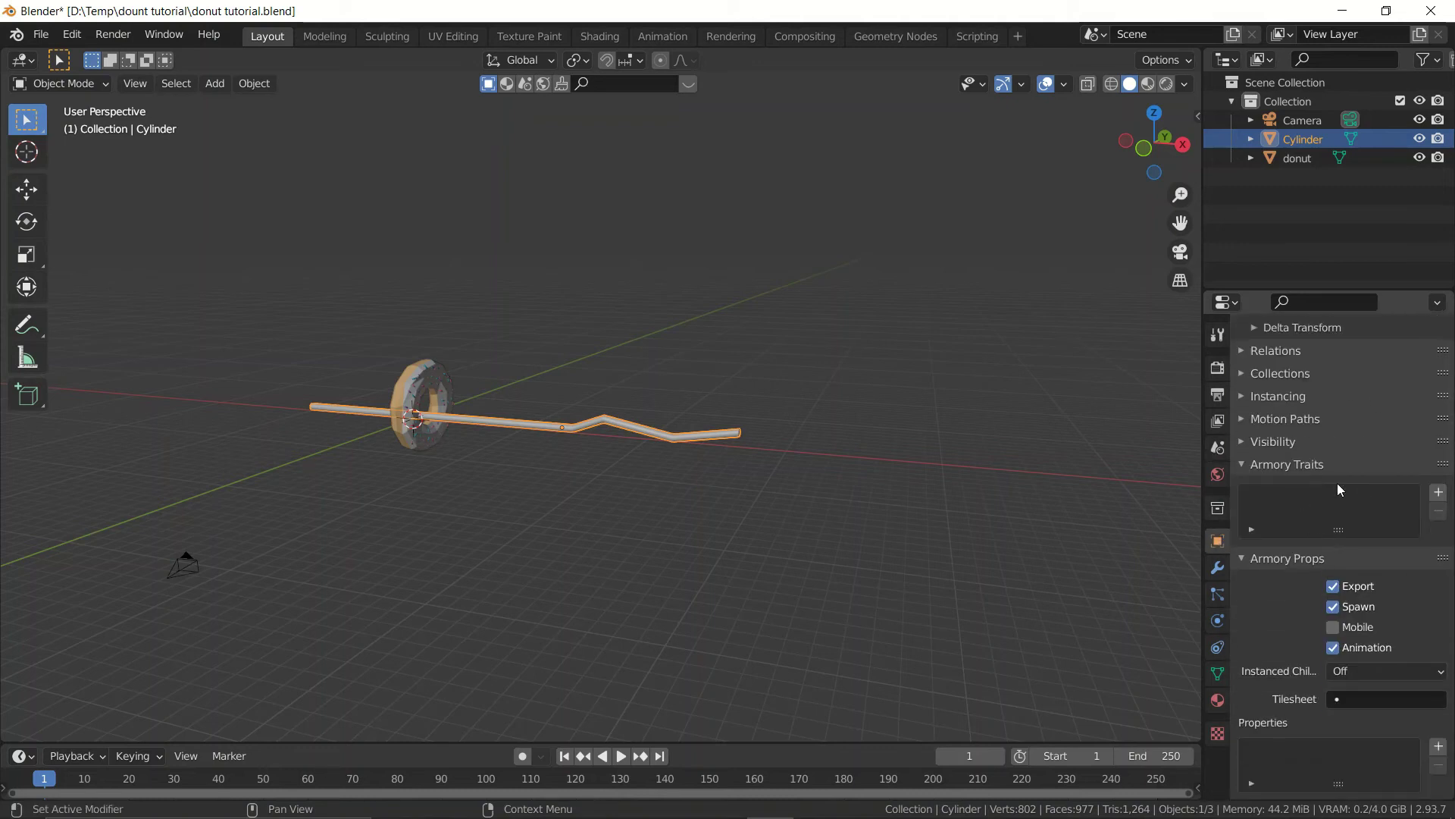
pyautogui.click(1438, 492)
pyautogui.click(1231, 553)
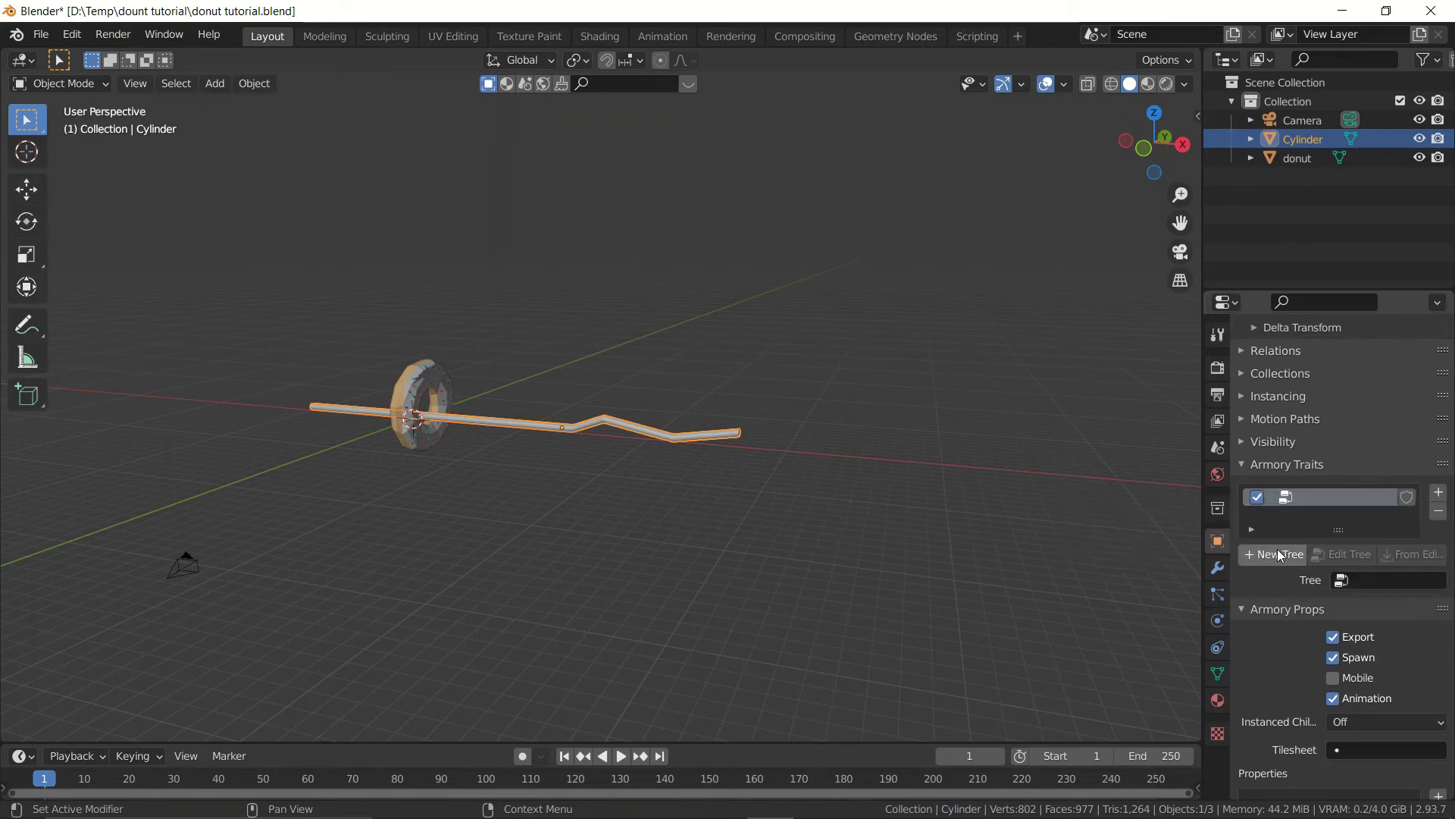
pyautogui.click(1281, 556)
pyautogui.click(1296, 586)
pyautogui.write('D')
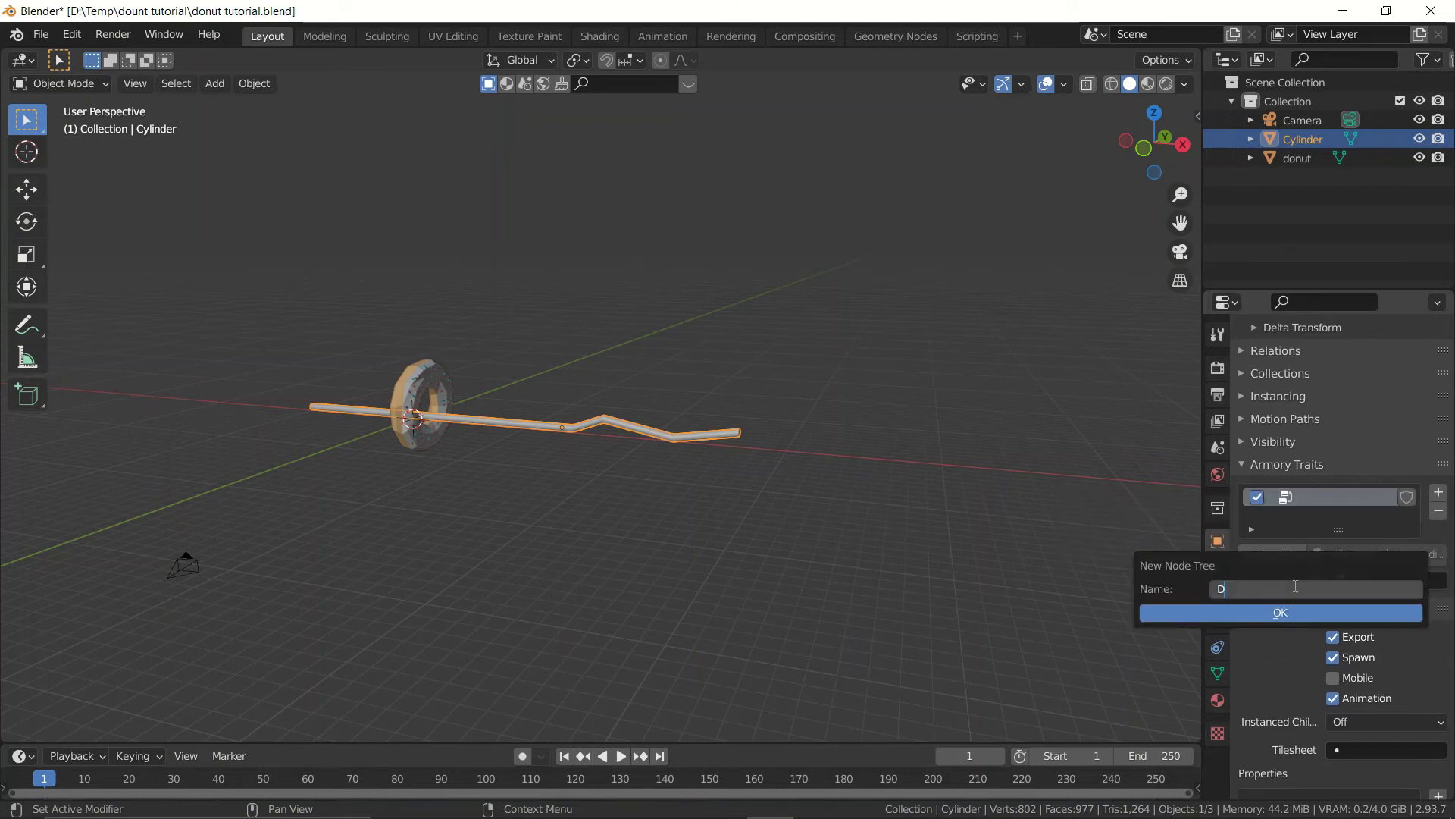
pyautogui.write('eath')
pyautogui.press('Return')
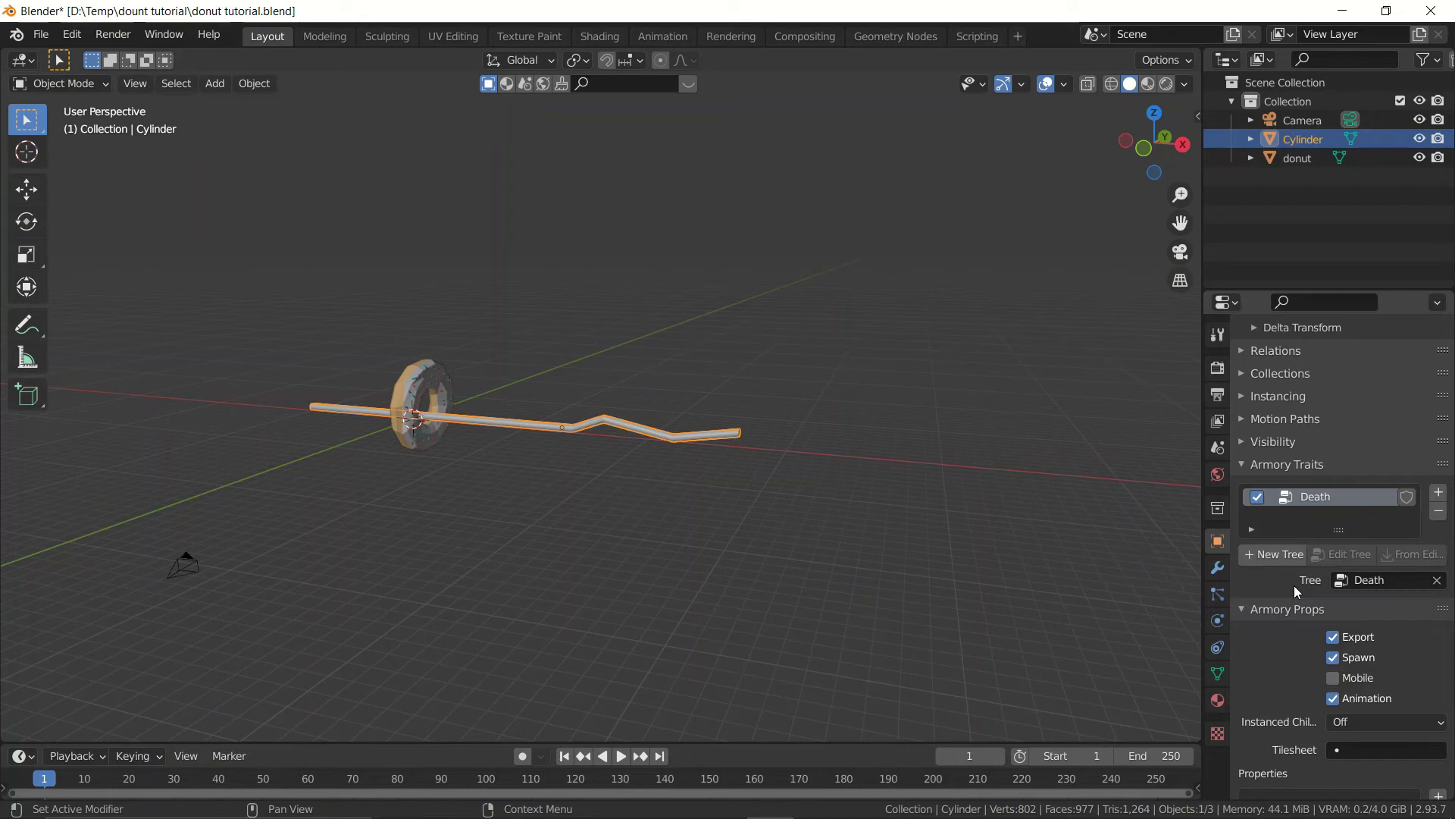
# Open the Death tree in the scripting workspace and add an On Contact node
pyautogui.click(981, 34)
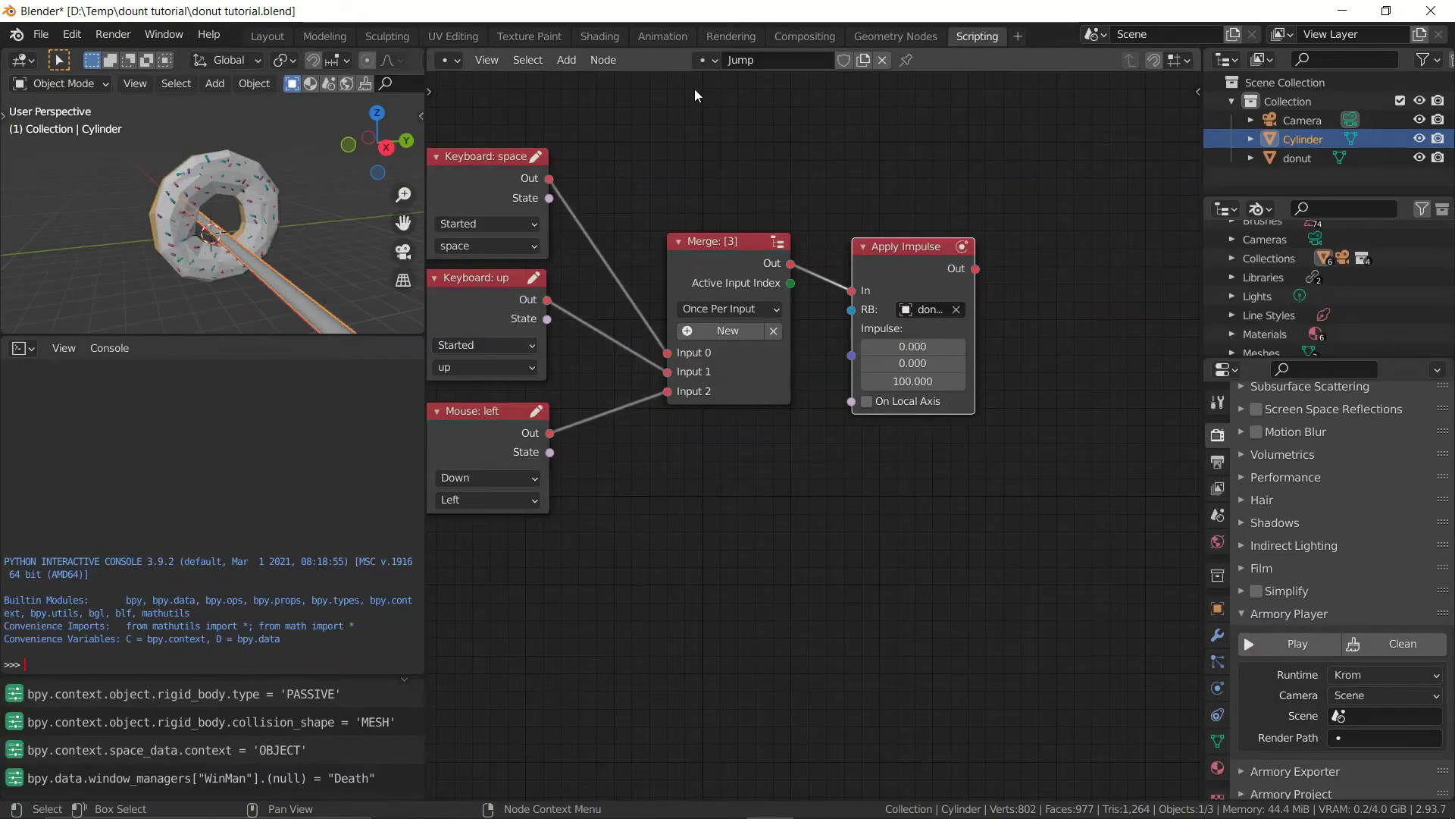
pyautogui.click(705, 60)
pyautogui.click(727, 94)
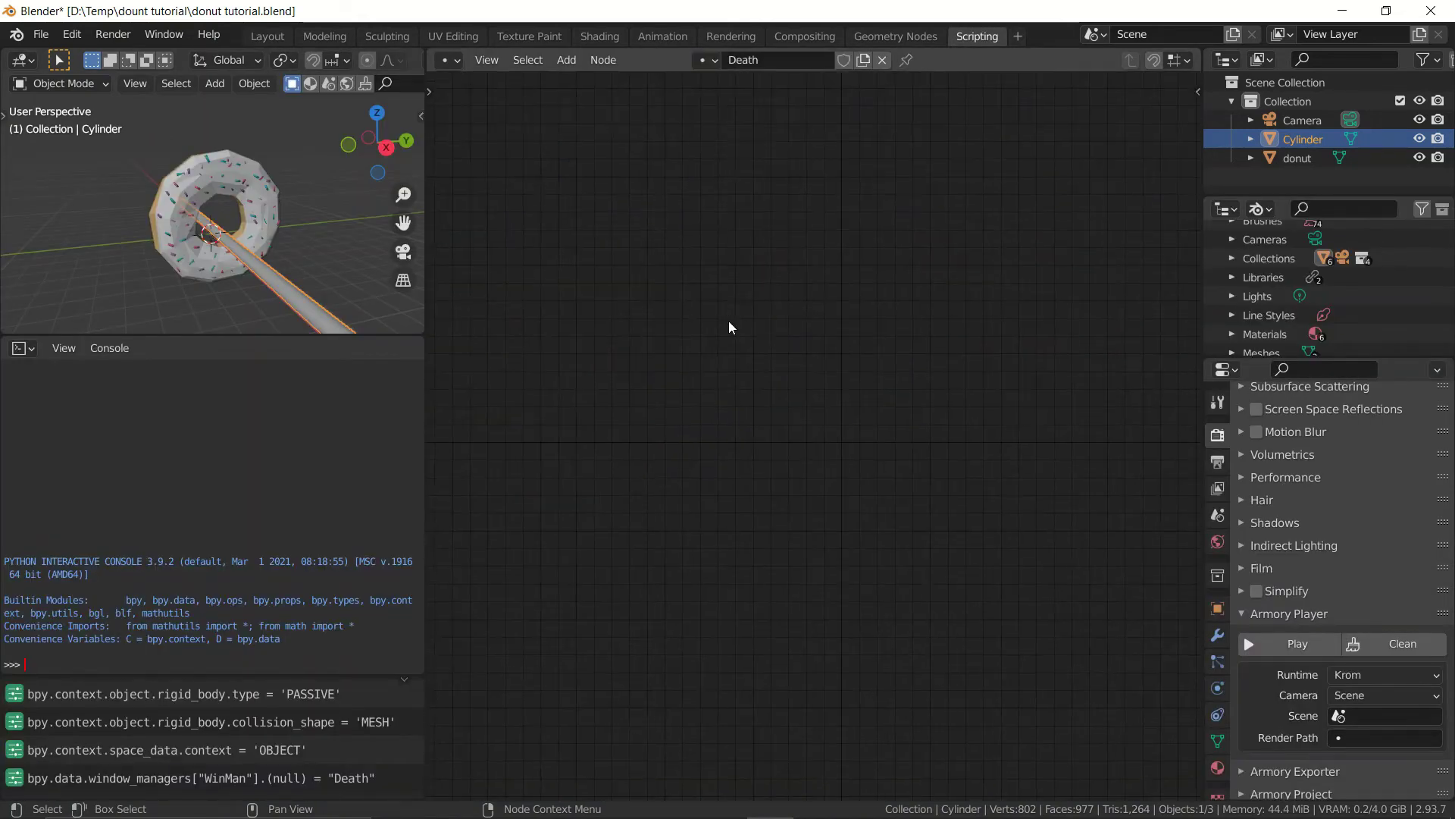
pyautogui.hotkey('shift', 'a')
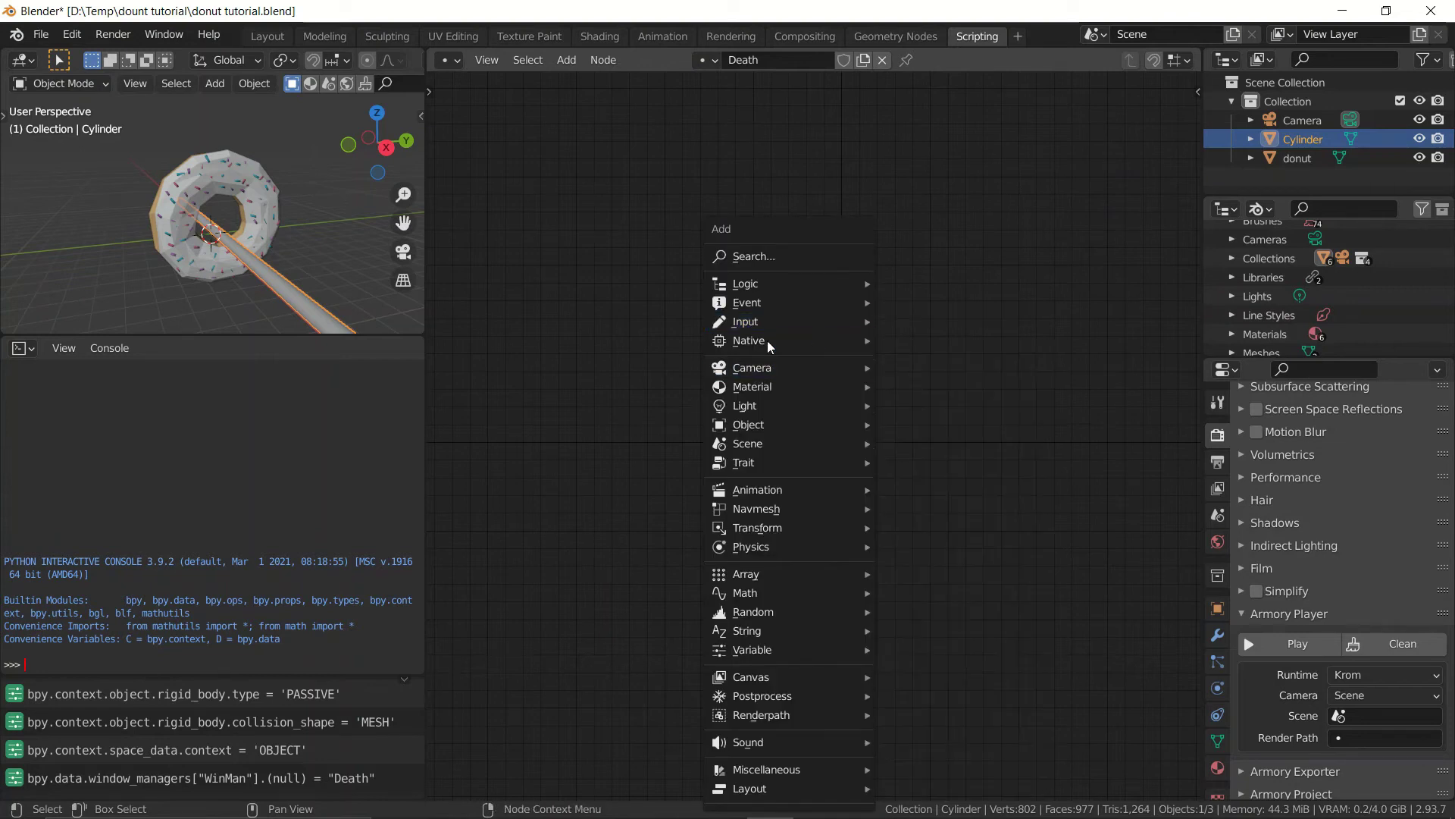
pyautogui.moveTo(758, 547)
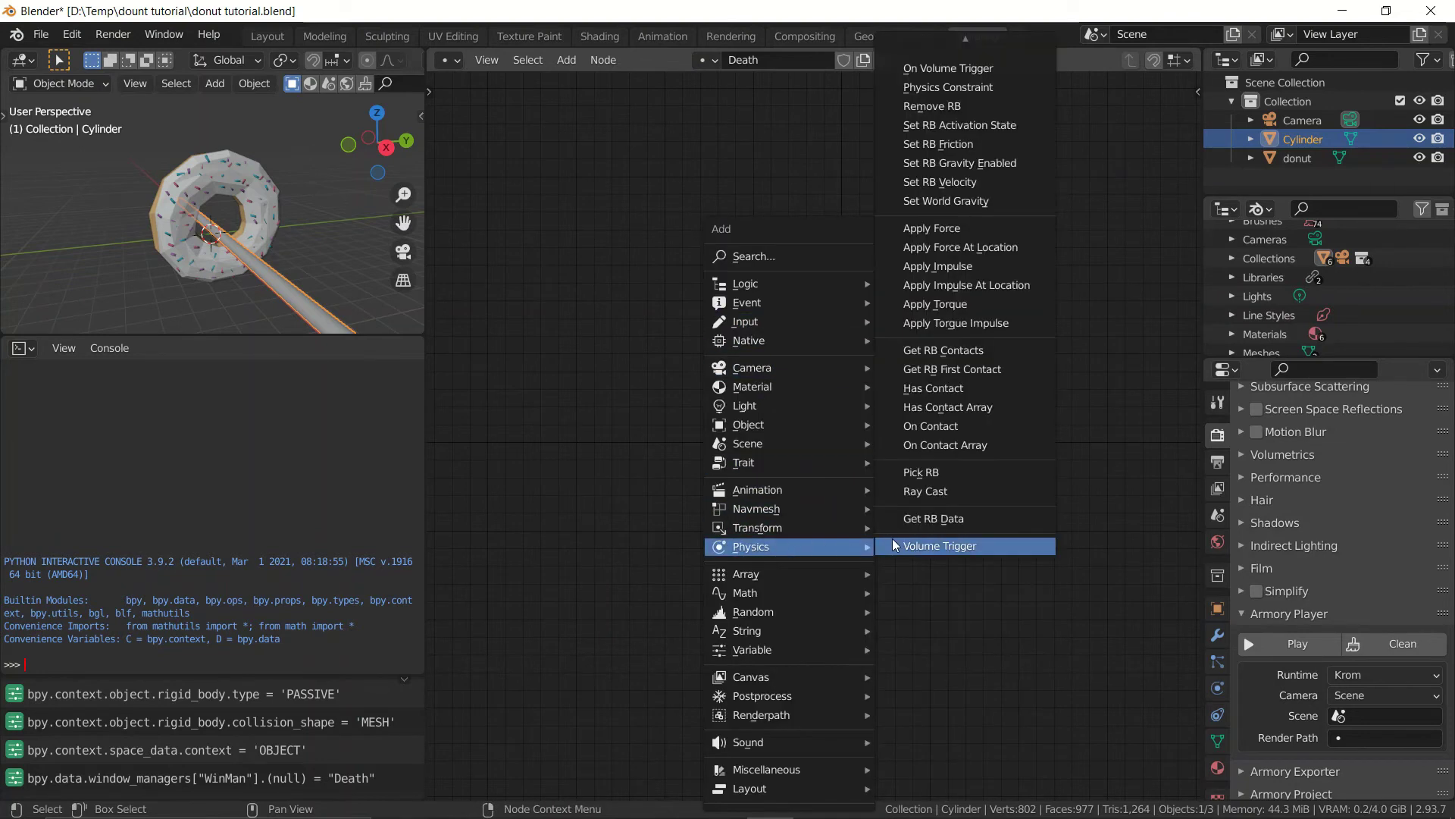
pyautogui.click(971, 426)
pyautogui.click(687, 438)
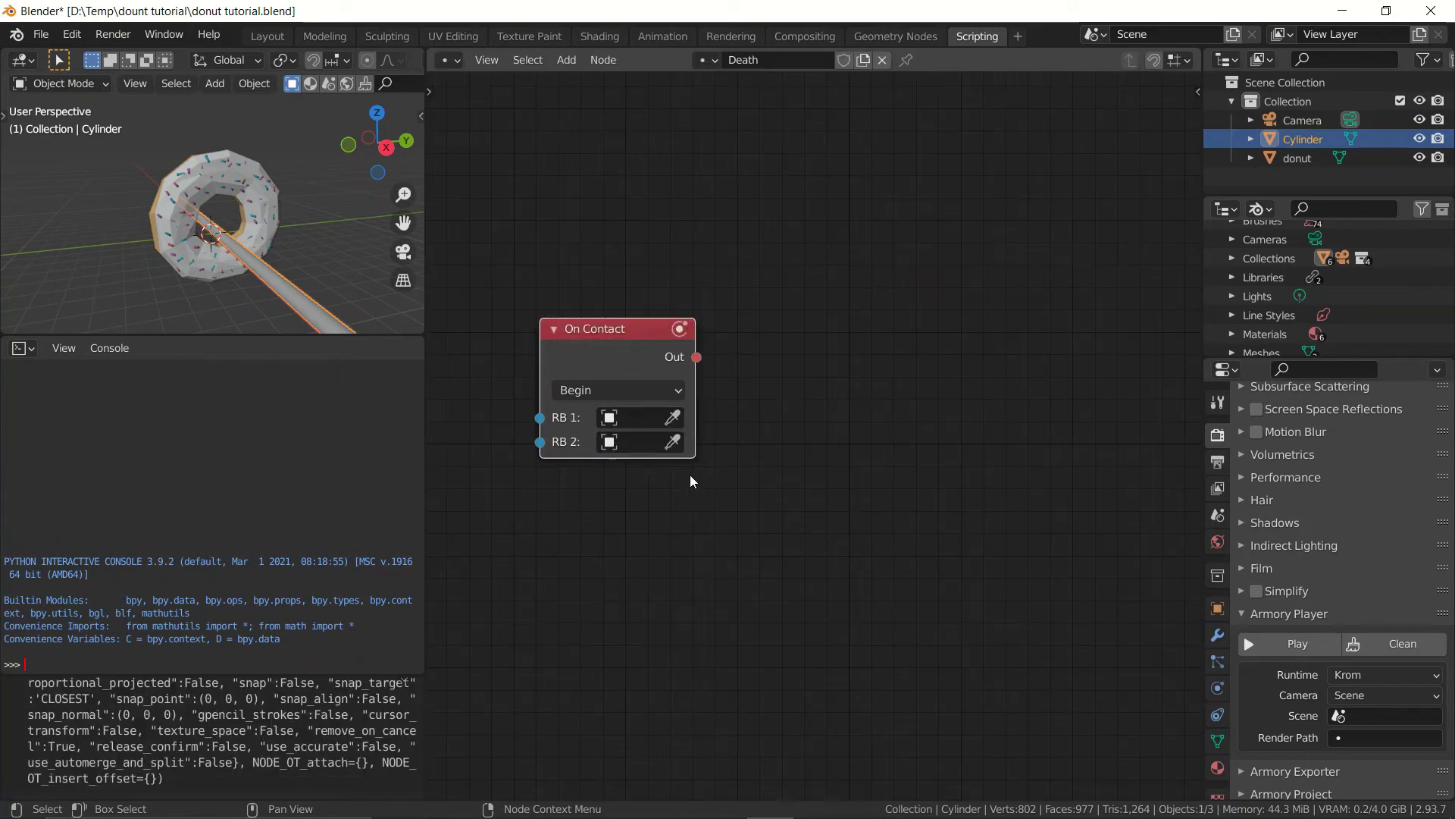
pyautogui.press('g')
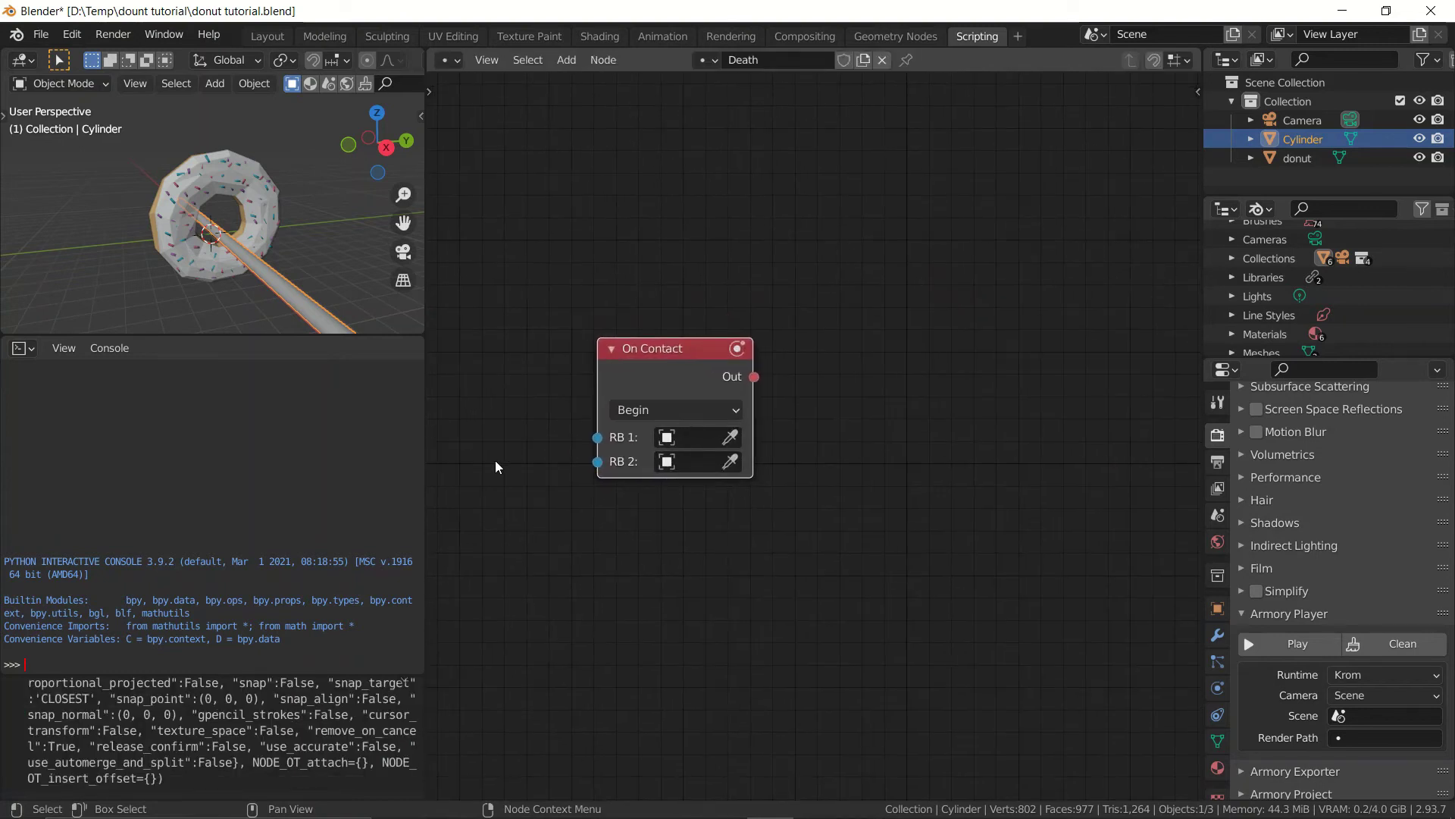
pyautogui.moveTo(242, 250); pyautogui.dragTo(288, 286, button='middle')
# Set On Contact to check the donut against the Cylinder with the Overlap event
pyautogui.click(731, 437)
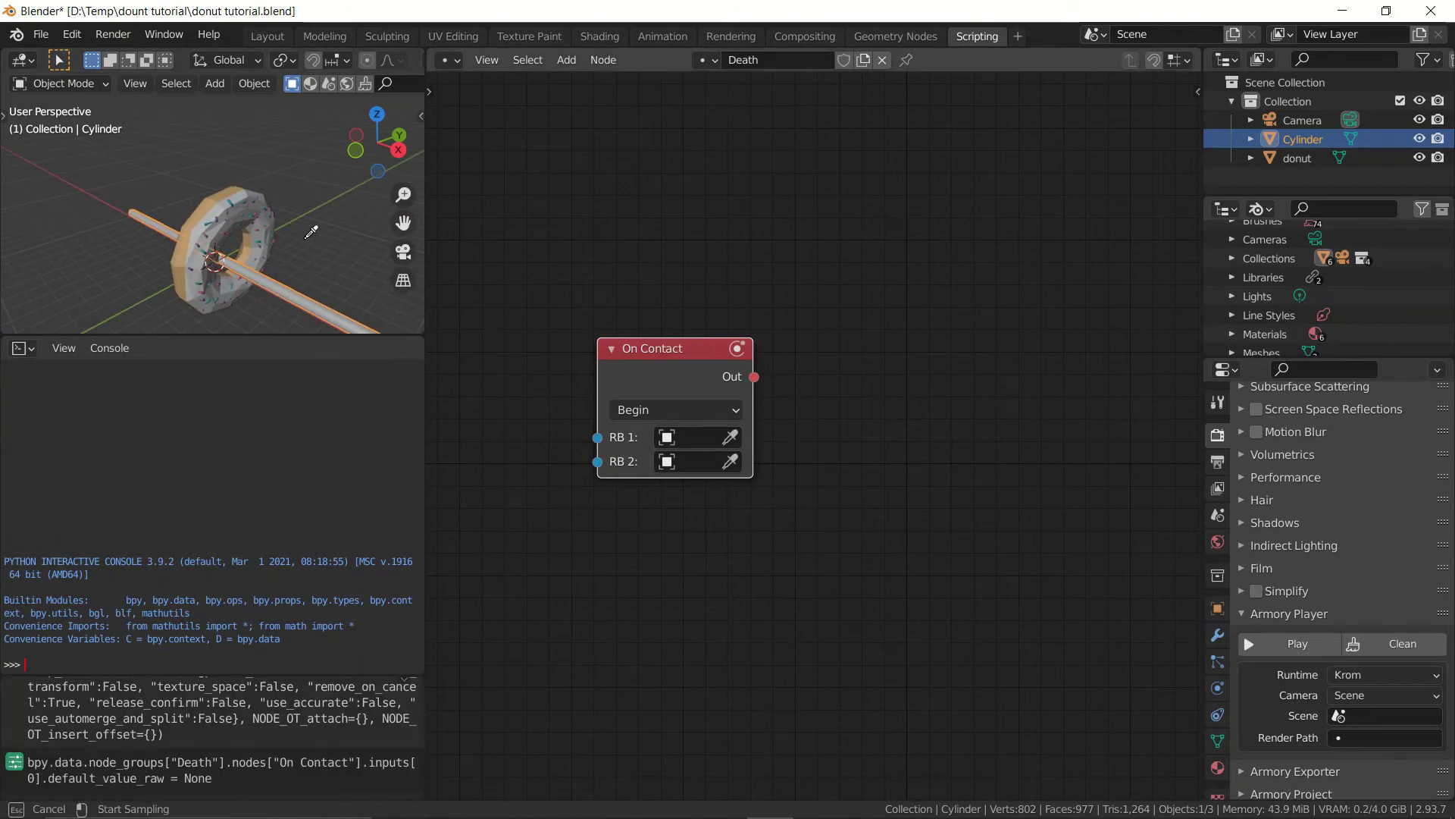
pyautogui.click(262, 223)
pyautogui.click(731, 462)
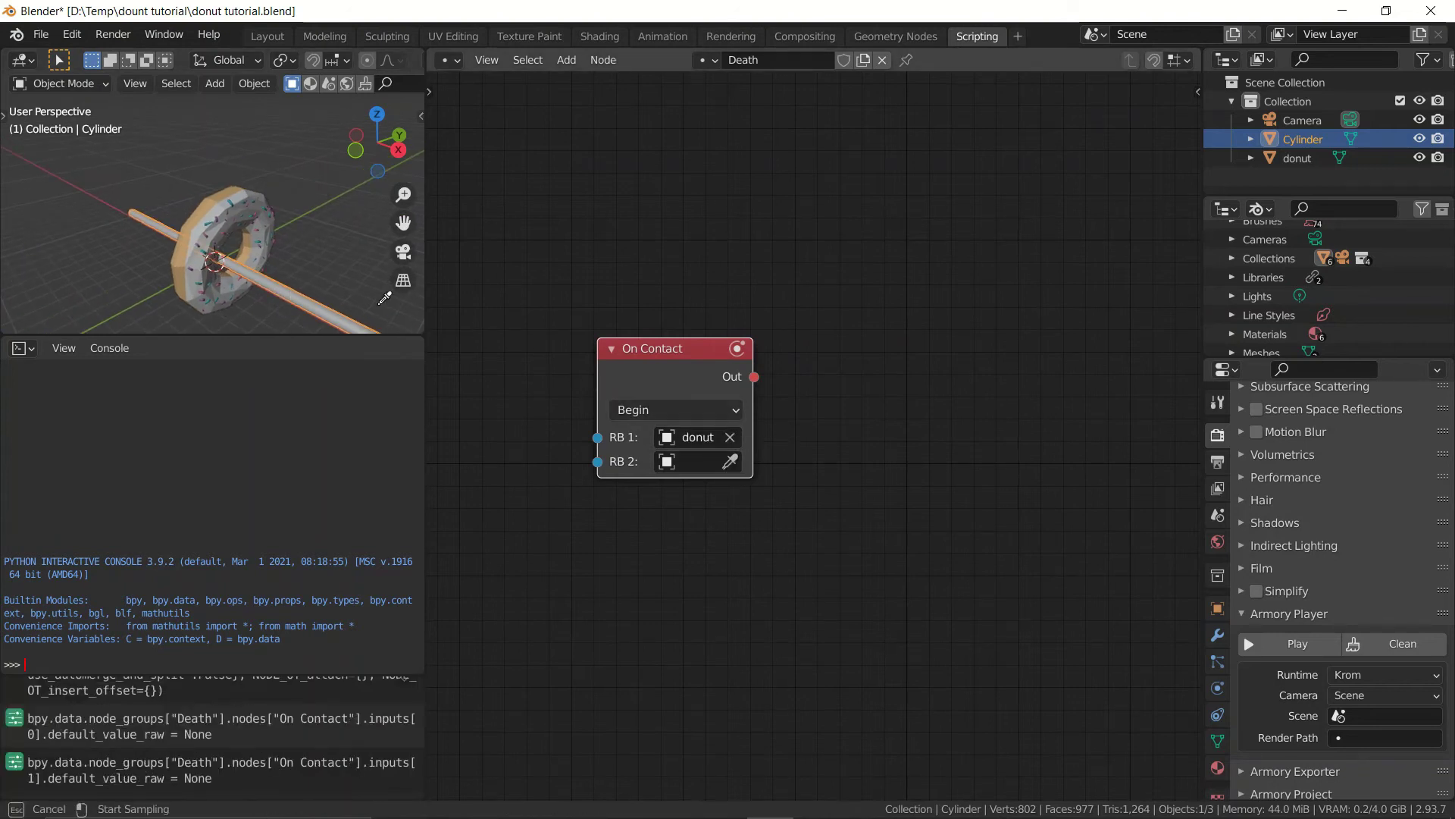
pyautogui.click(305, 302)
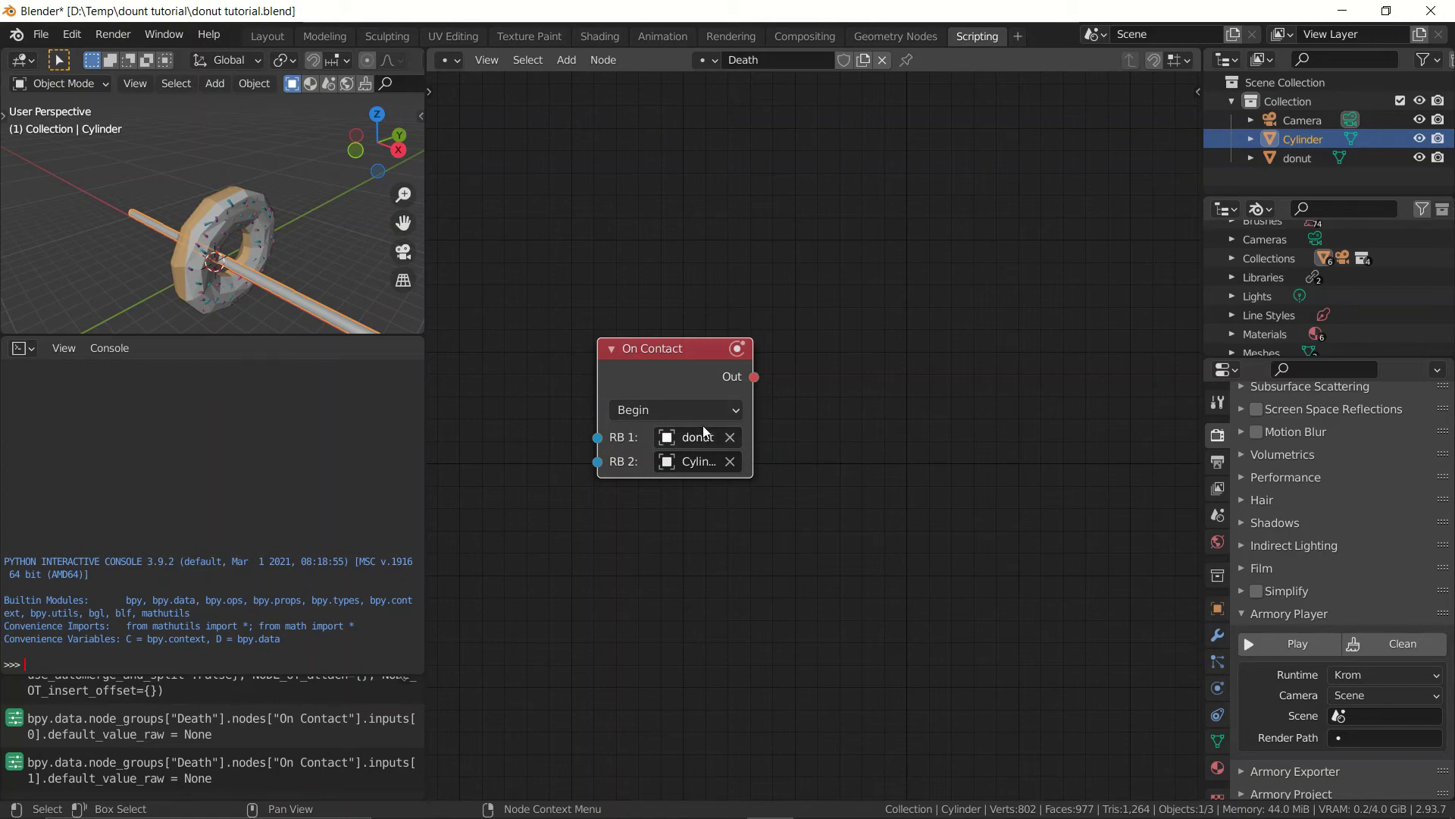
pyautogui.click(677, 410)
pyautogui.click(640, 463)
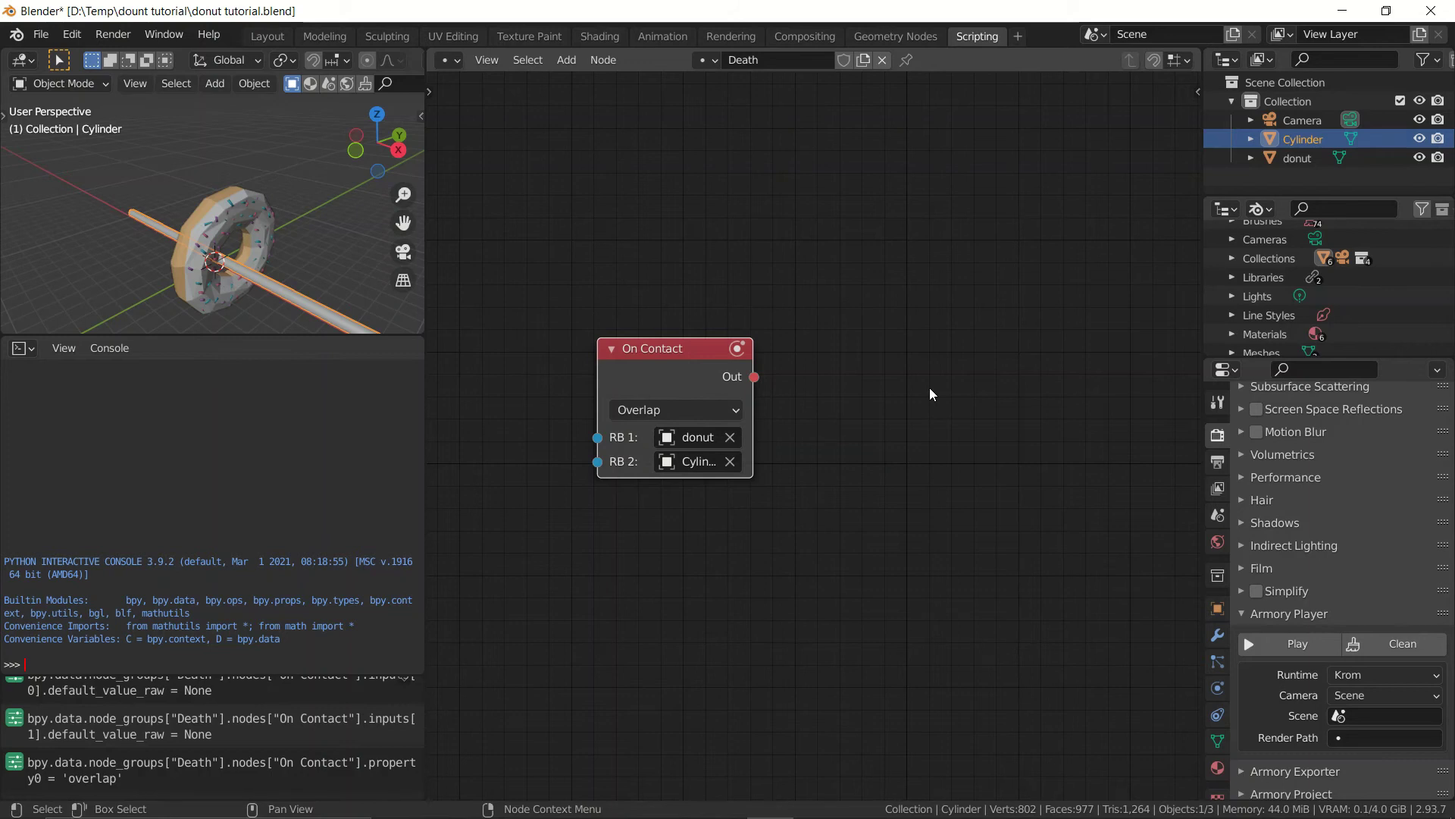
pyautogui.moveTo(933, 448); pyautogui.dragTo(851, 416, button='middle')
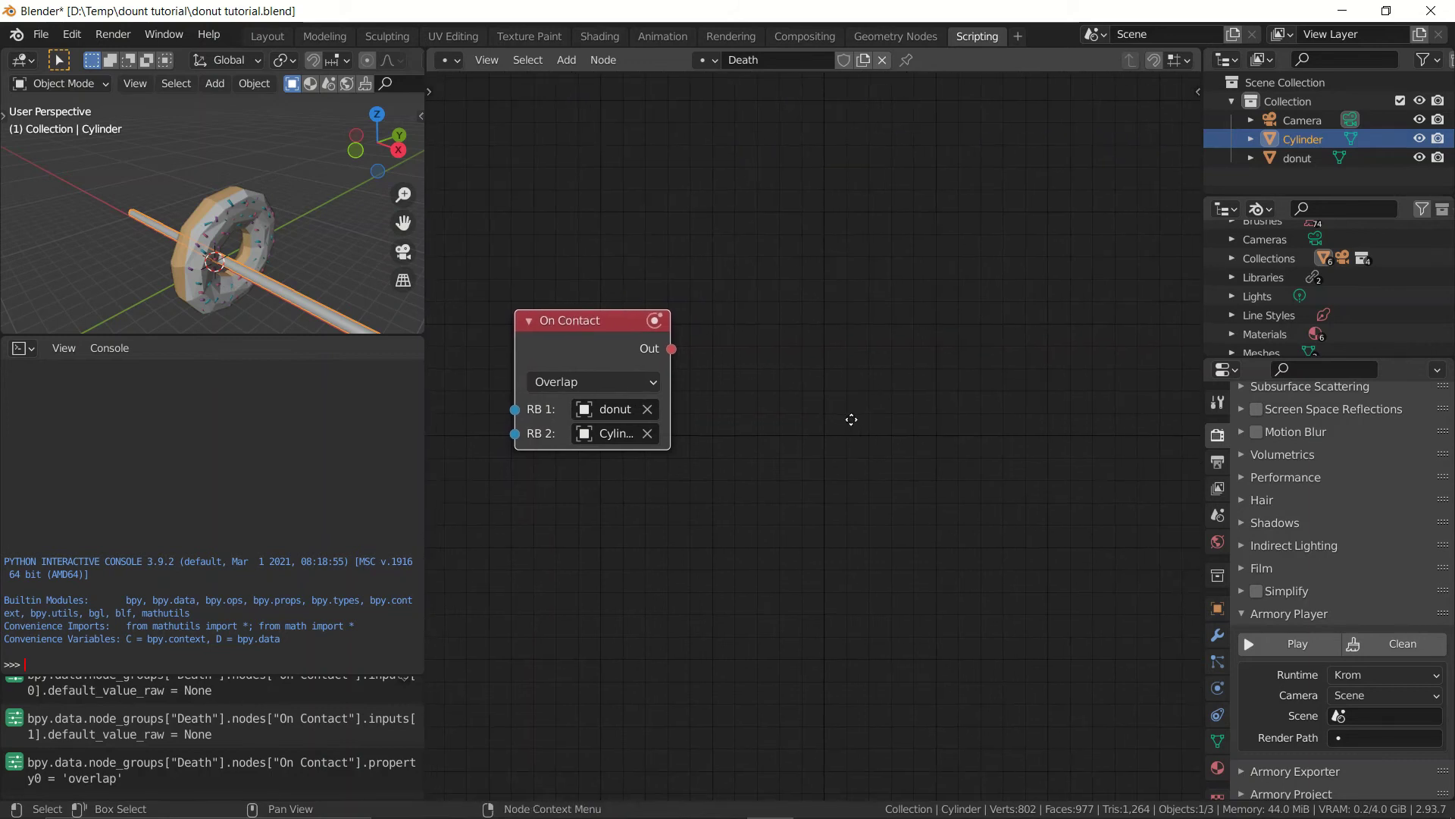
# Add a Get Scene Active node below the On Contact node
pyautogui.click(856, 418)
pyautogui.hotkey('shift', 'a')
pyautogui.moveTo(857, 418)
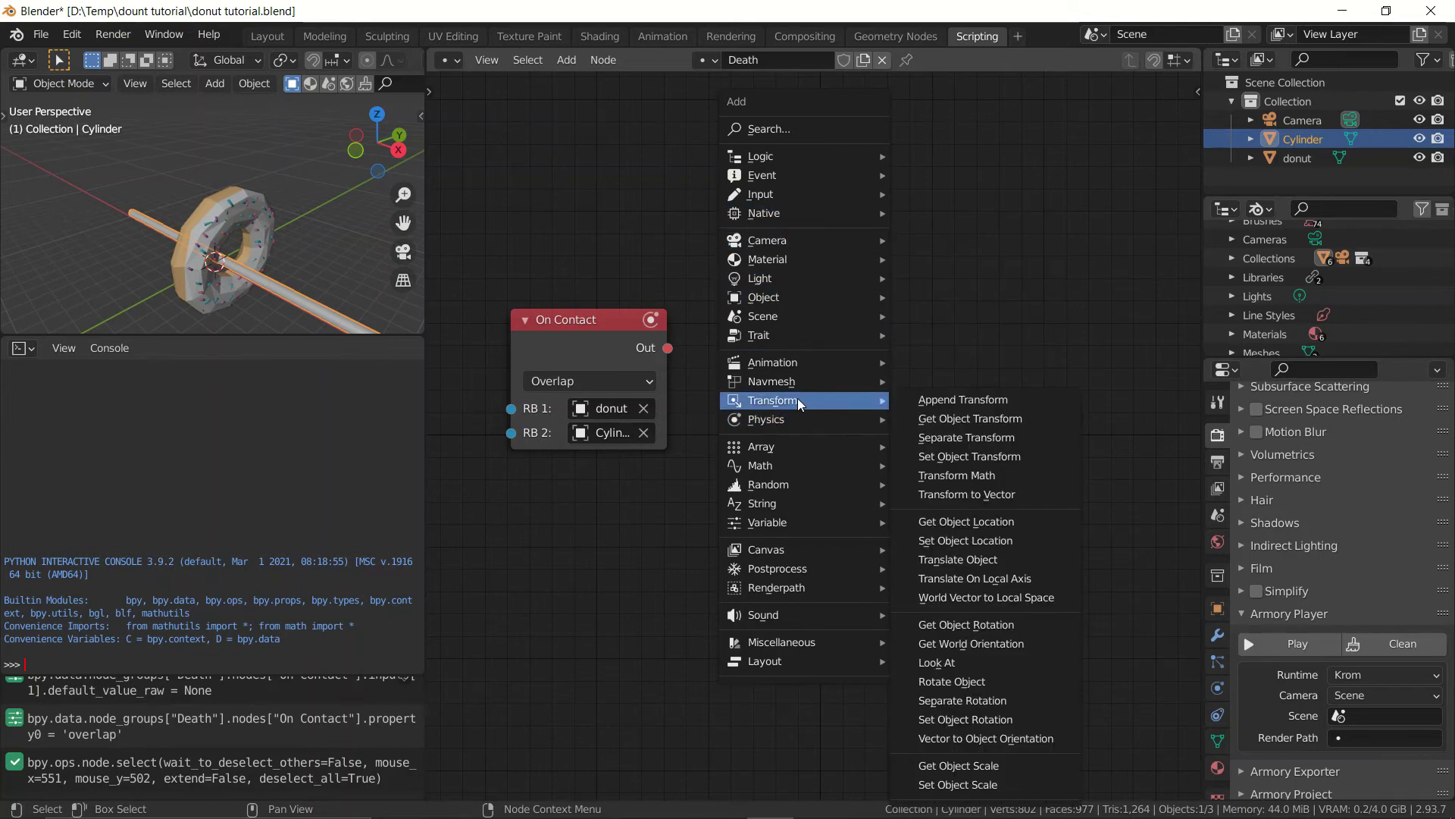
pyautogui.moveTo(771, 316)
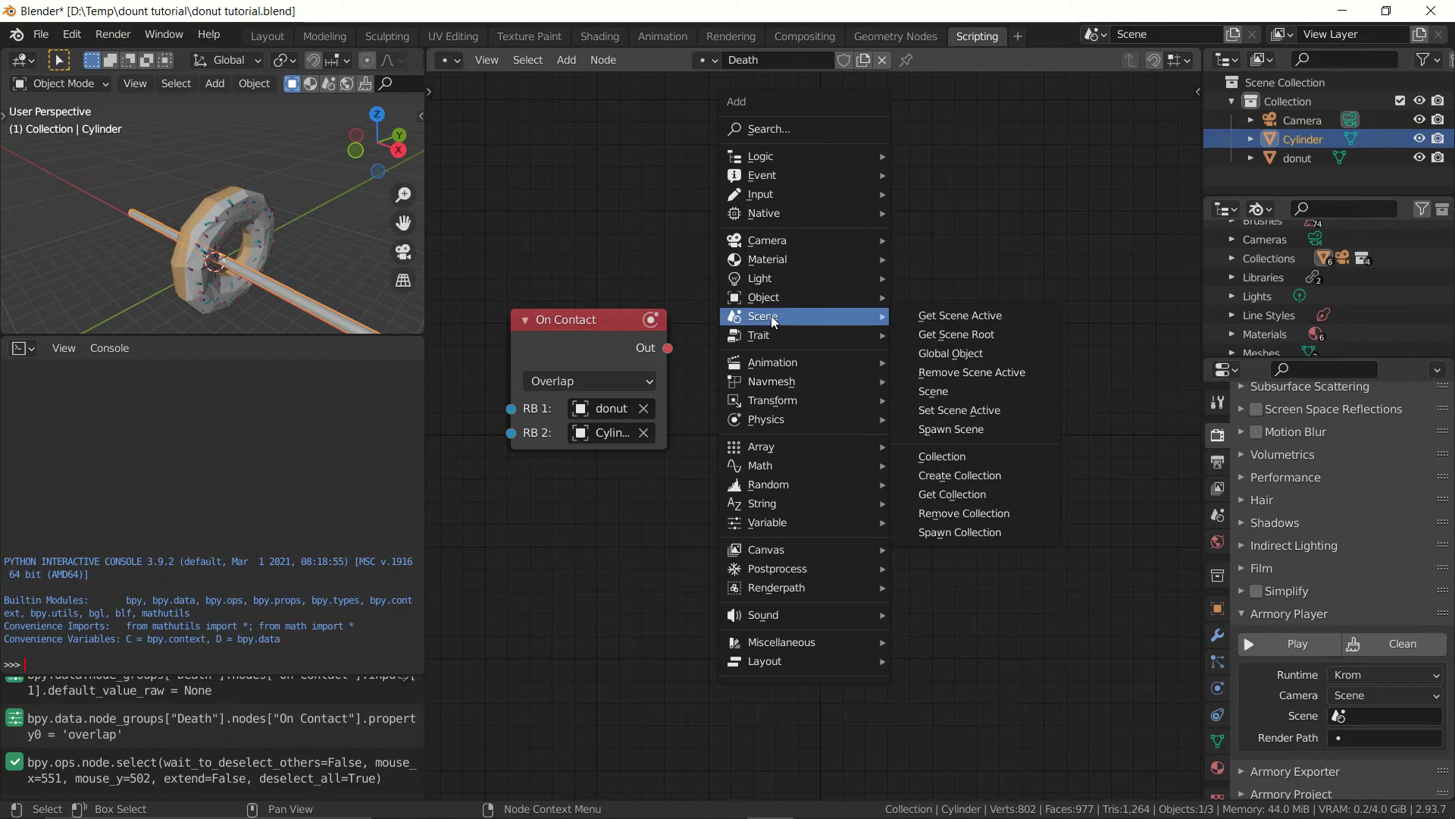
pyautogui.click(983, 314)
pyautogui.click(506, 479)
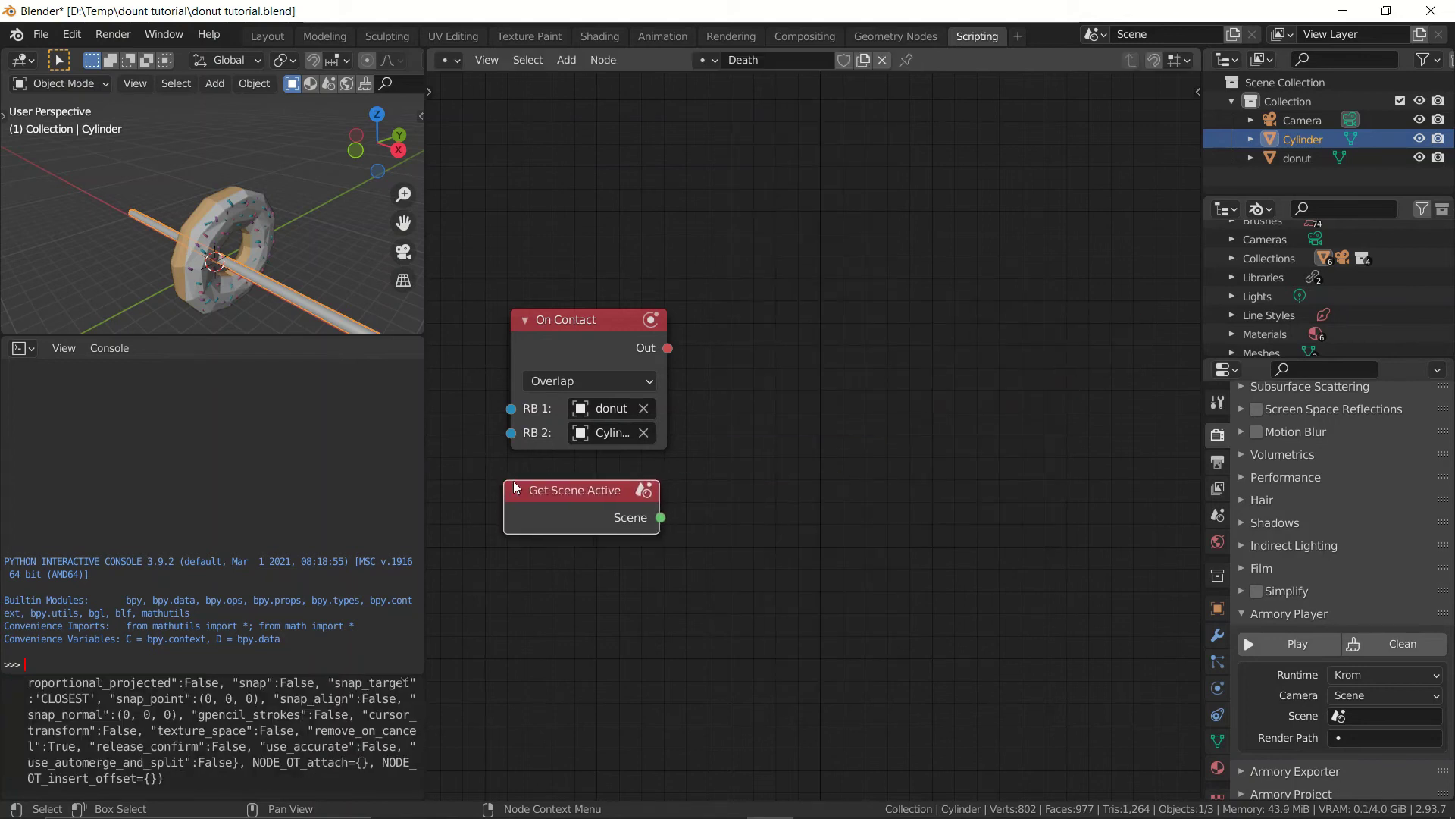
# Add a Set Scene Active node, deleting the Get Scene Root node added by mistake
pyautogui.hotkey('shift', 'a')
pyautogui.moveTo(805, 453)
pyautogui.moveTo(758, 439)
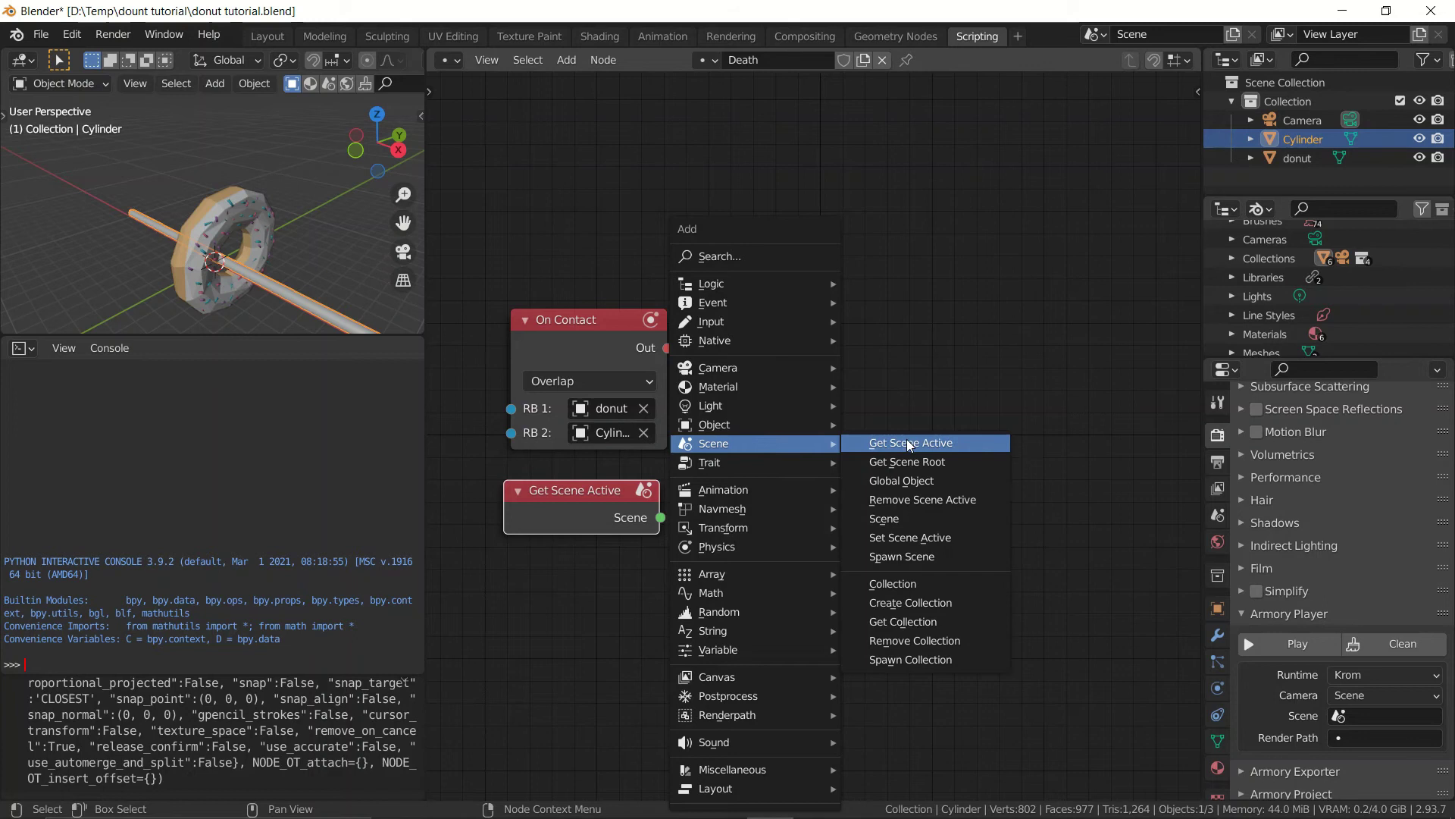
pyautogui.click(921, 459)
pyautogui.click(798, 379)
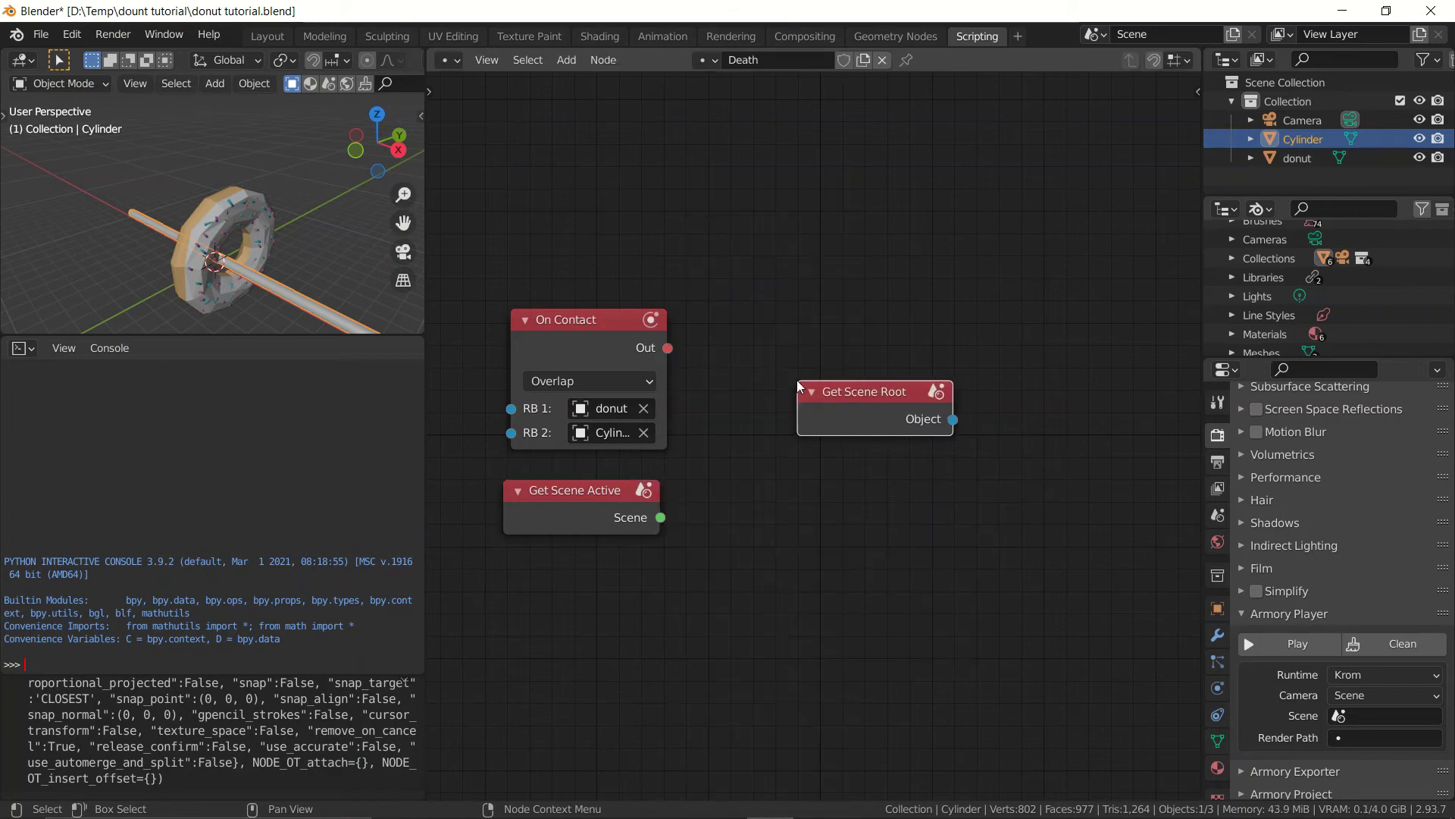
pyautogui.press('x')
pyautogui.hotkey('shift', 'a')
pyautogui.moveTo(797, 379)
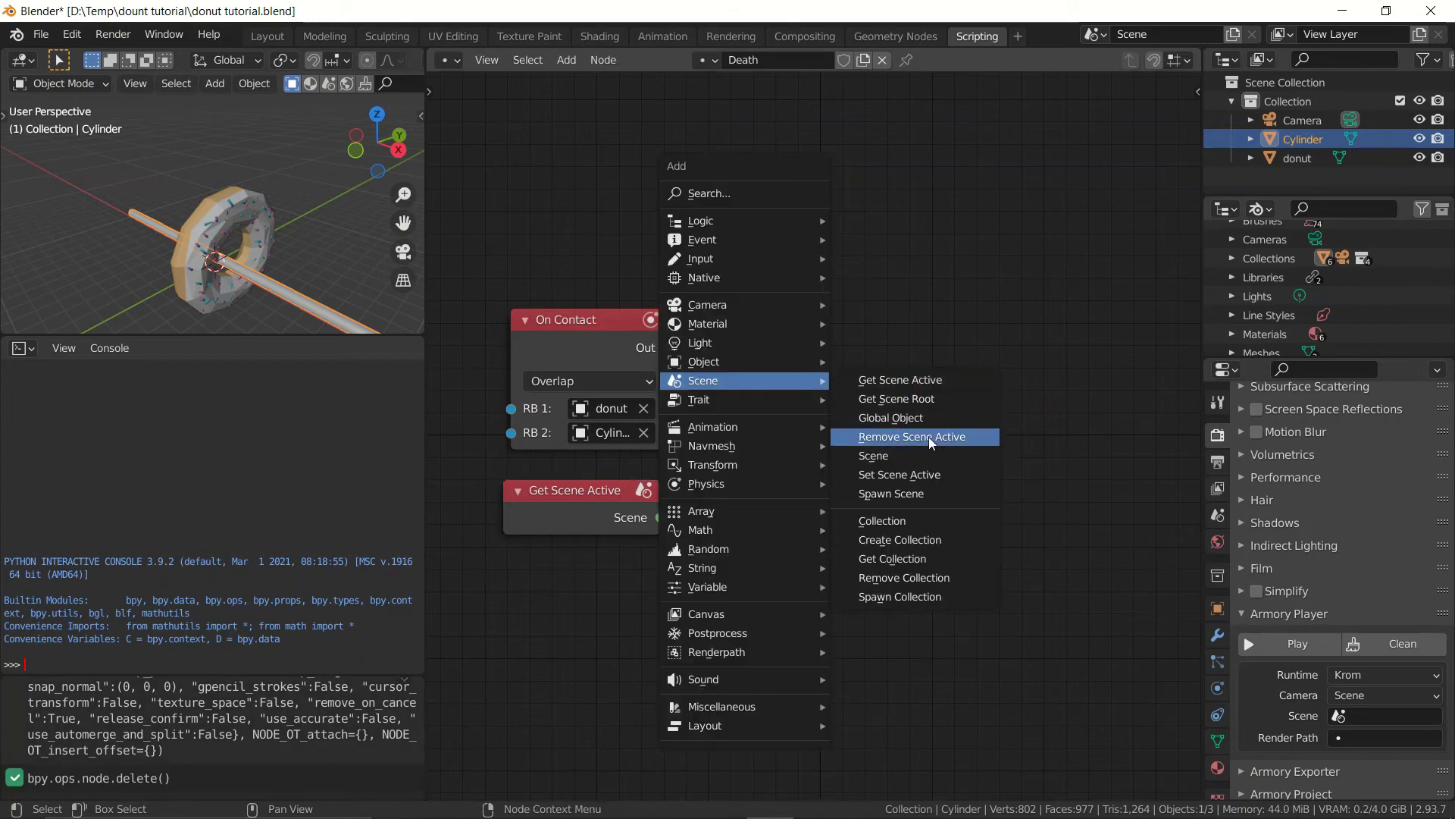
pyautogui.click(929, 475)
pyautogui.click(809, 365)
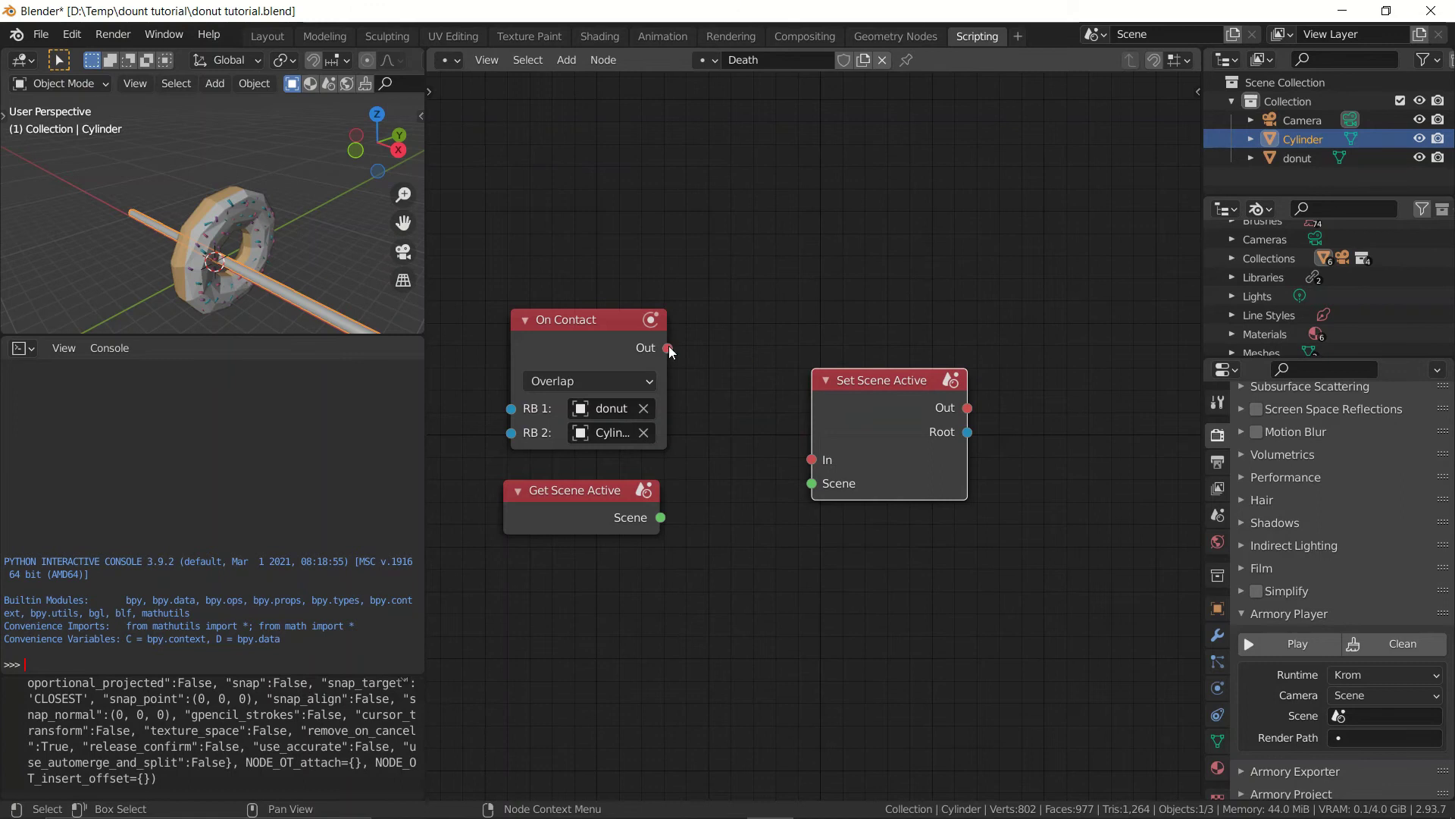
# Wire On Contact's Out and Get Scene Active's Scene into Set Scene Active
pyautogui.moveTo(669, 347); pyautogui.dragTo(893, 400)
pyautogui.moveTo(660, 517); pyautogui.dragTo(840, 457)
pyautogui.scroll(-1, 812, 480)
pyautogui.moveTo(813, 480); pyautogui.dragTo(864, 539, button='middle')
pyautogui.moveTo(851, 332); pyautogui.dragTo(844, 343, button='middle')
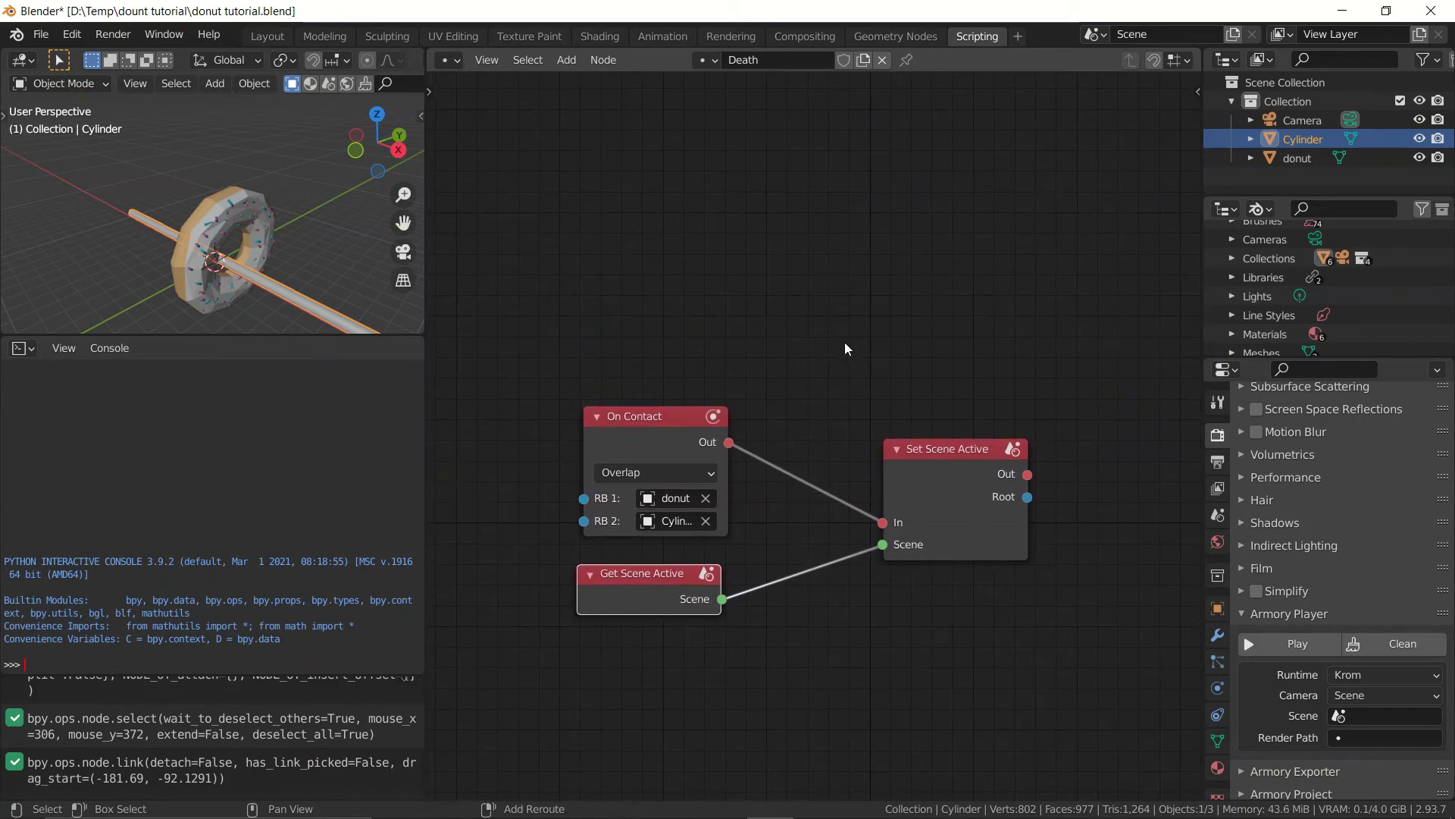
# Add a Keyboard node above On Contact, set to Started and the escape key
pyautogui.hotkey('shift', 'a')
pyautogui.write('keyb')
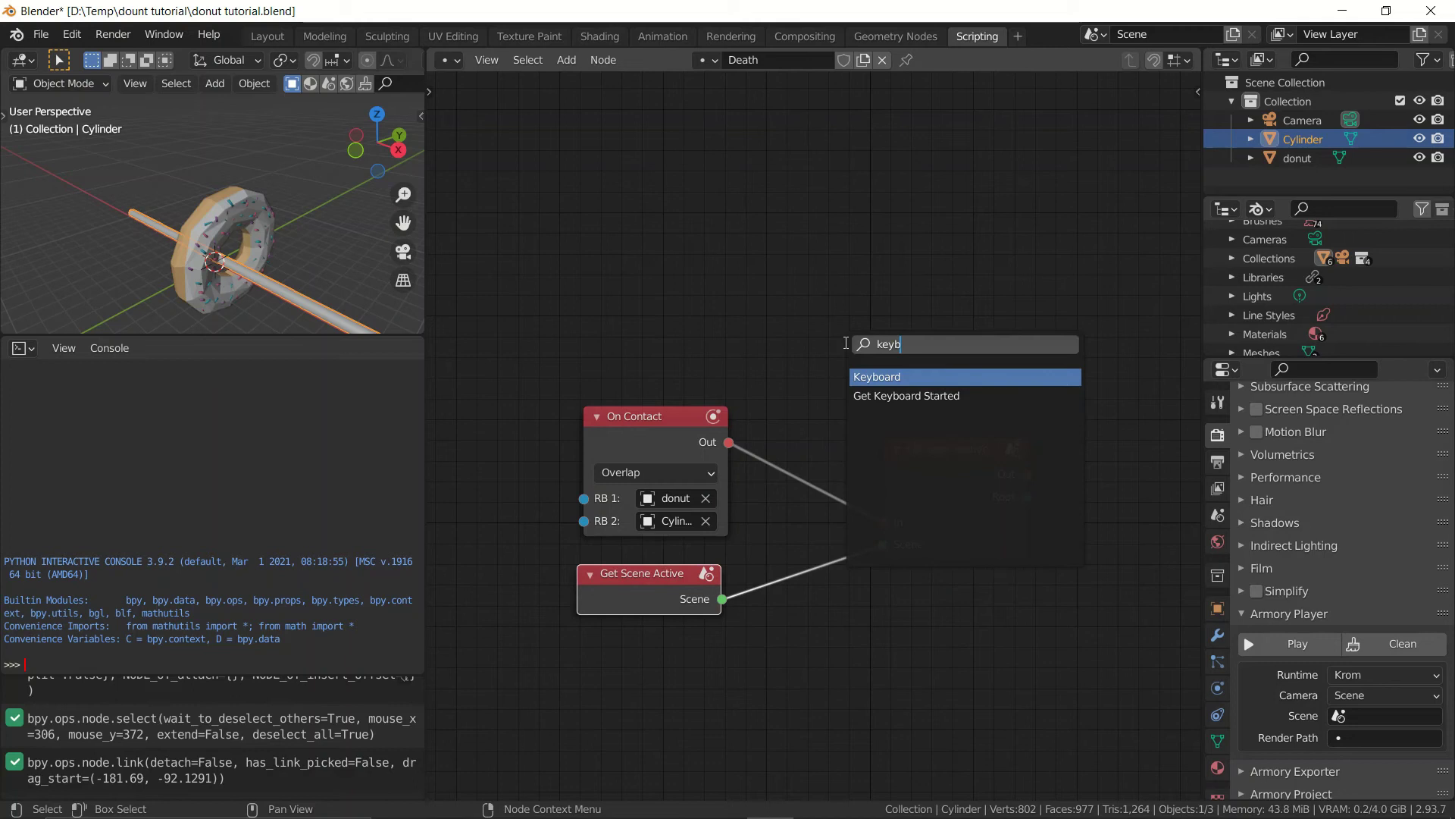
pyautogui.press('Return')
pyautogui.click(596, 244)
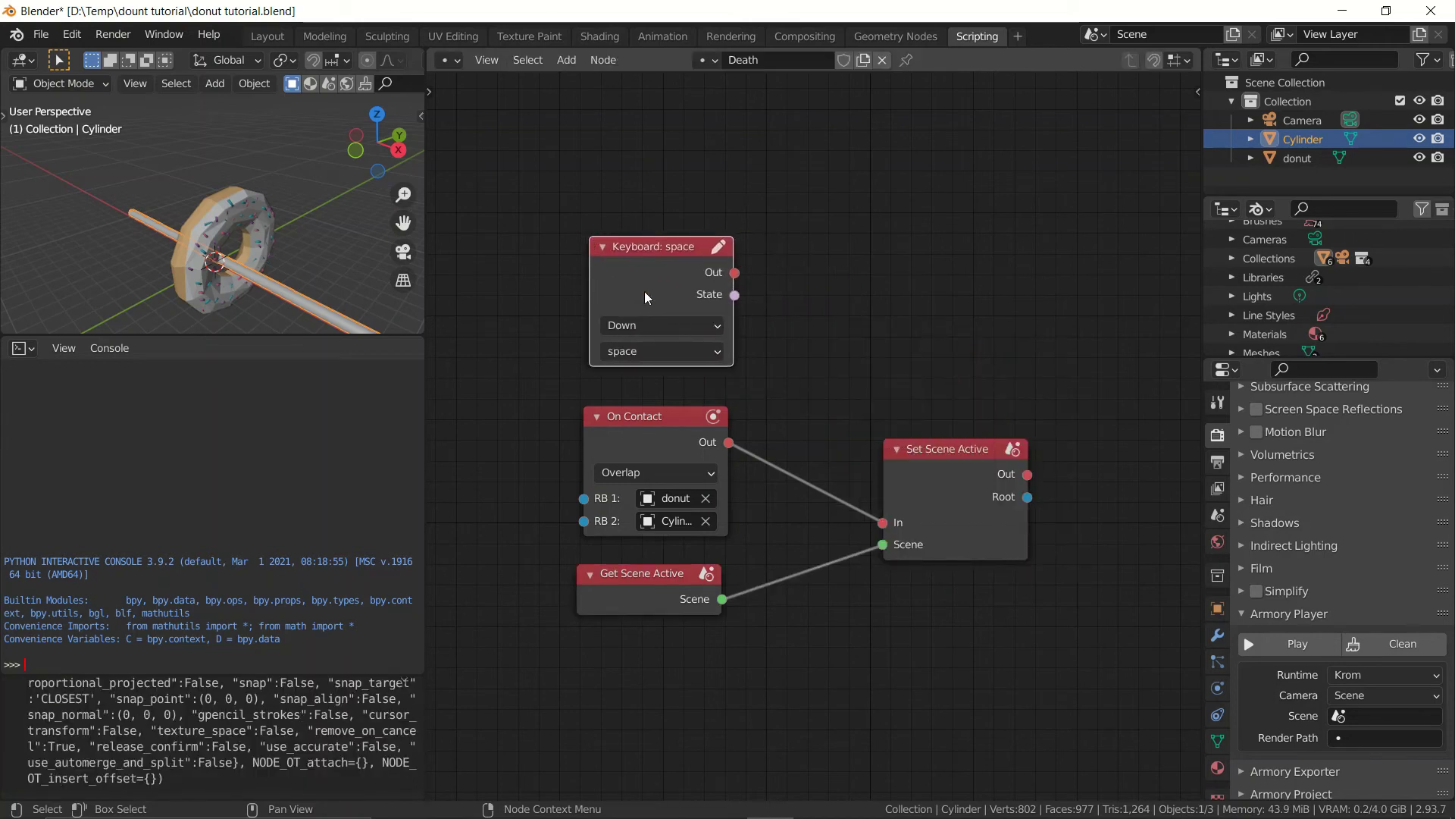
pyautogui.click(649, 326)
pyautogui.click(651, 341)
pyautogui.click(652, 349)
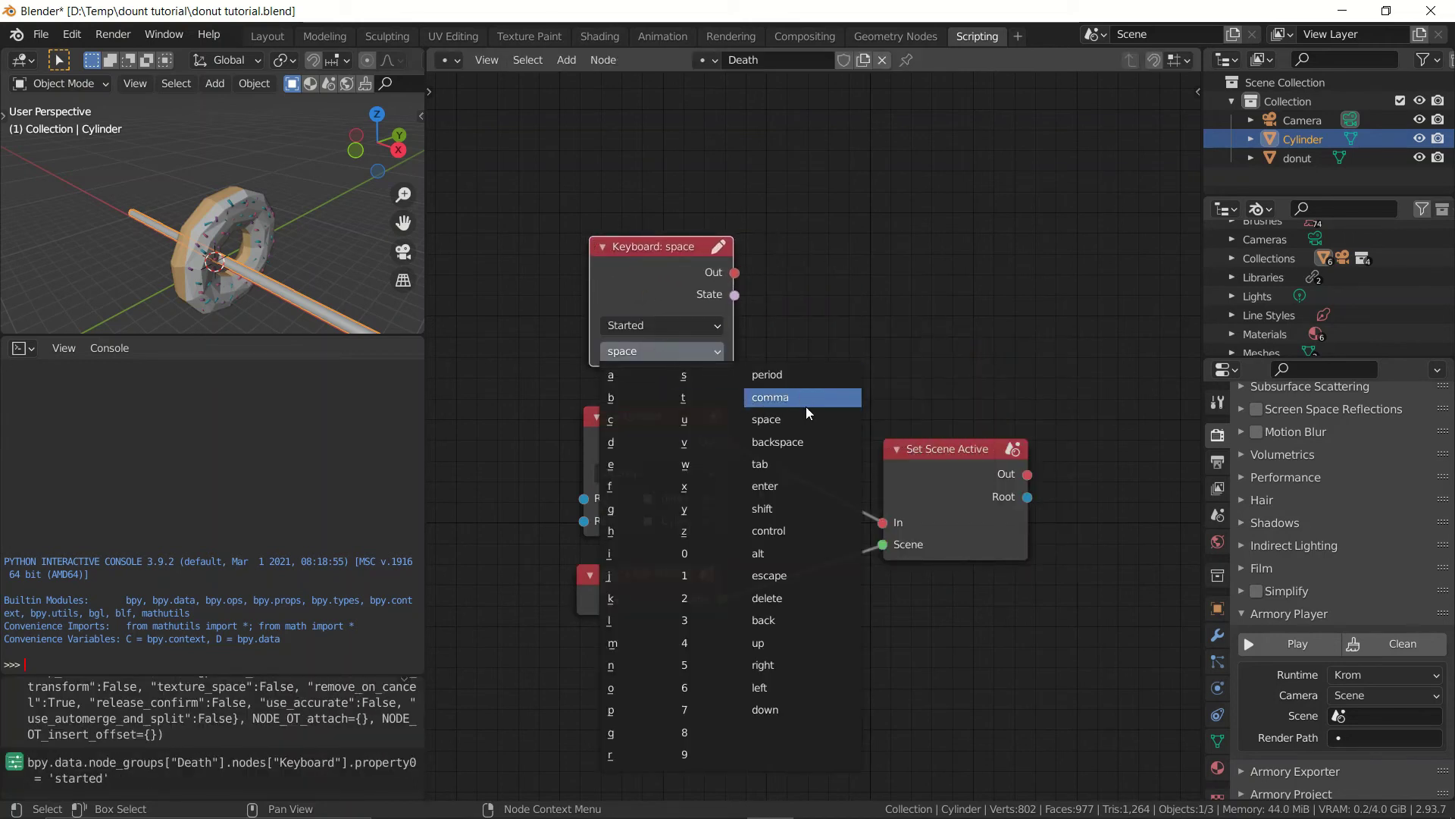
pyautogui.click(792, 577)
# Add a Shutdown node to the right and connect the Keyboard: escape output to it
pyautogui.hotkey('shift', 'a')
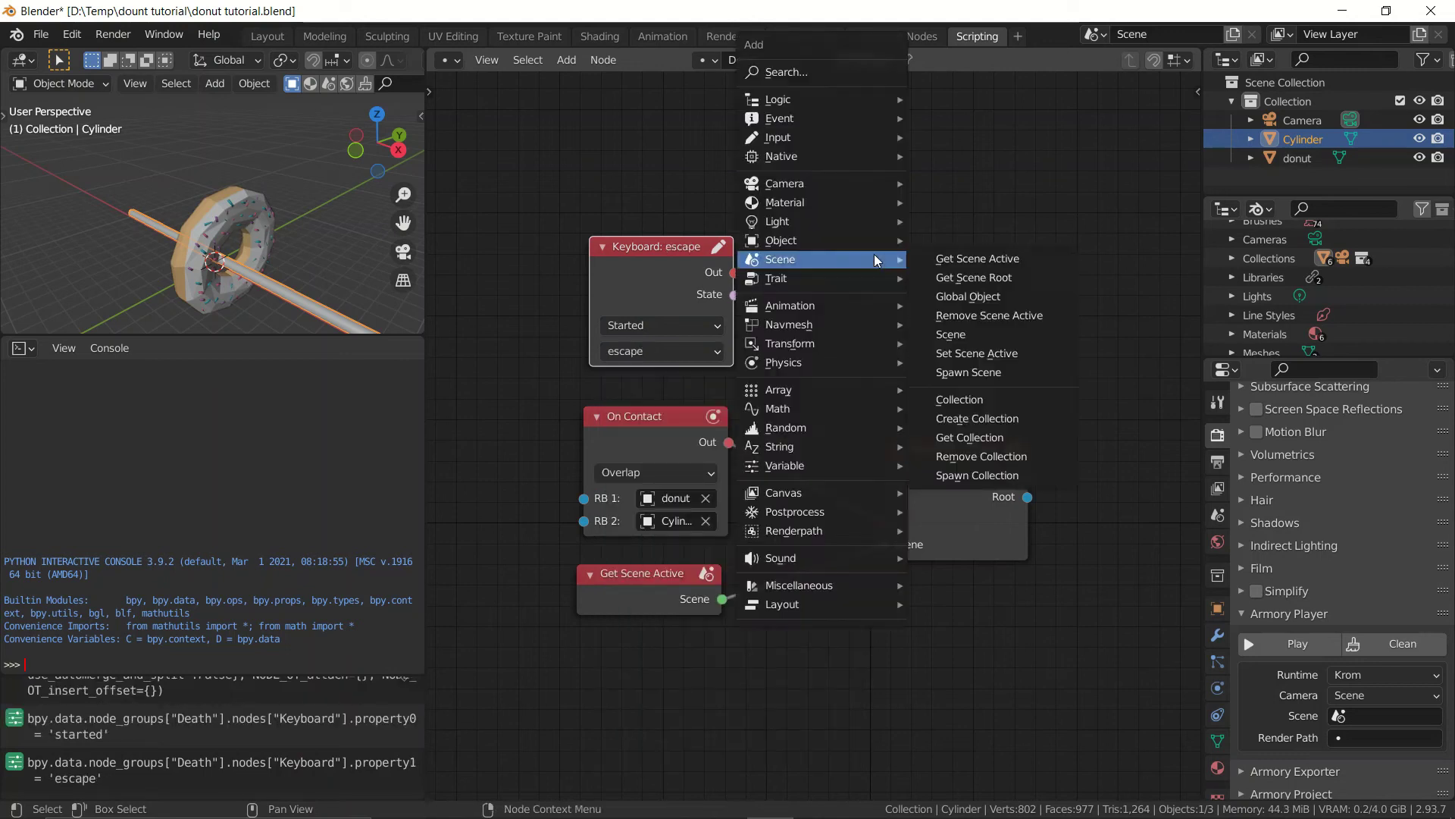
pyautogui.write('sshud')
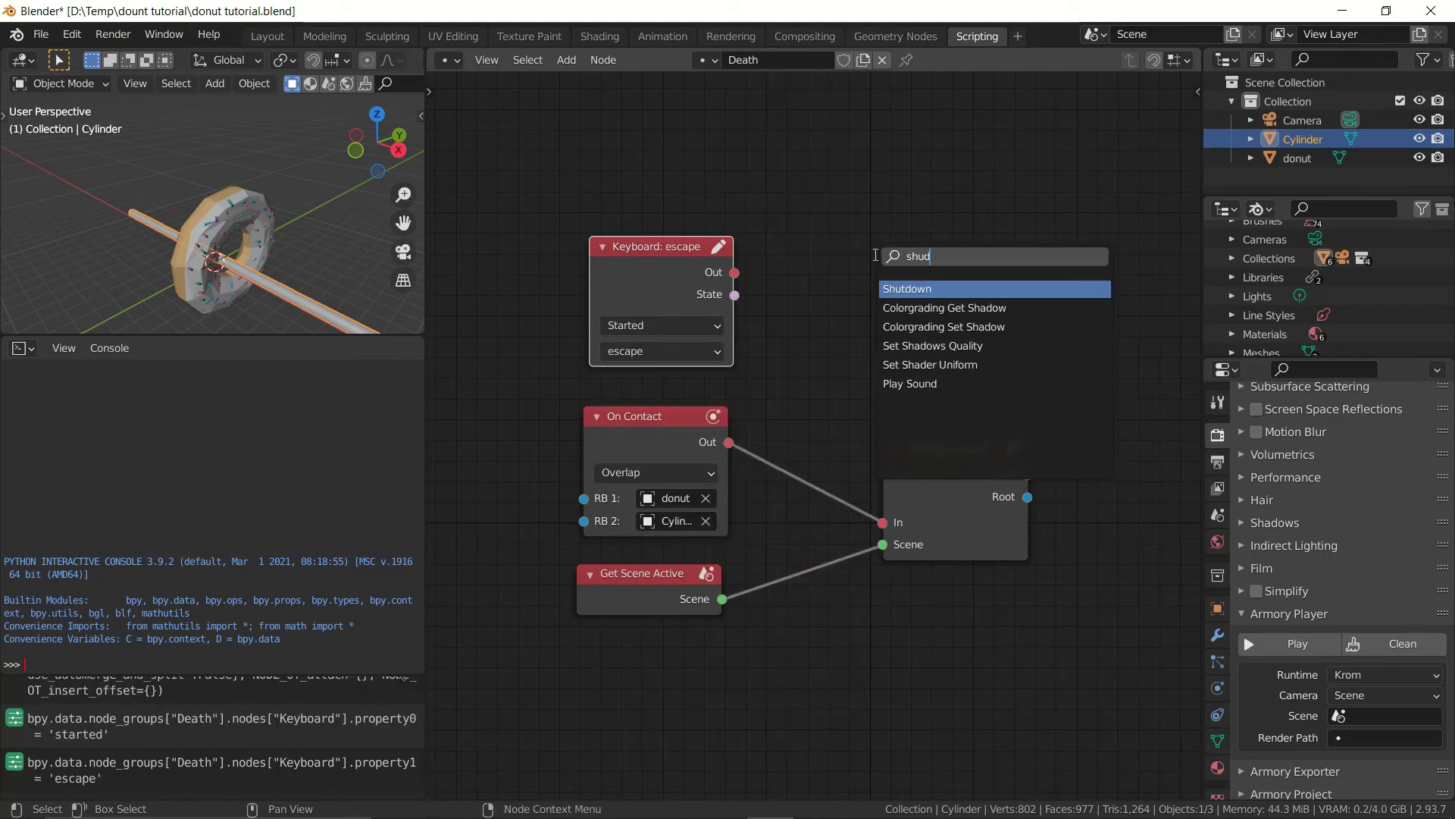
pyautogui.press('BackSpace')
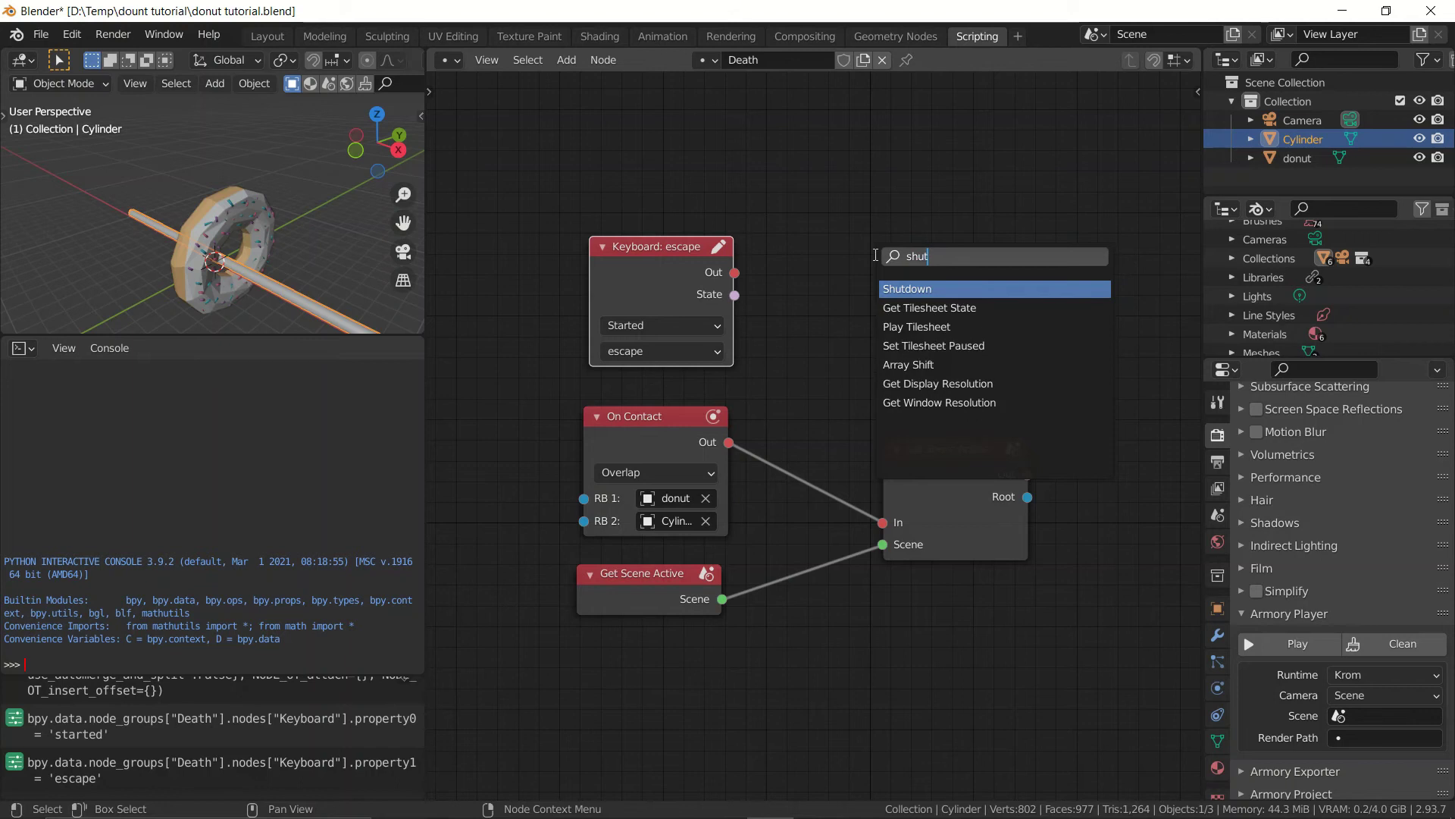
pyautogui.write('td')
pyautogui.press('Return')
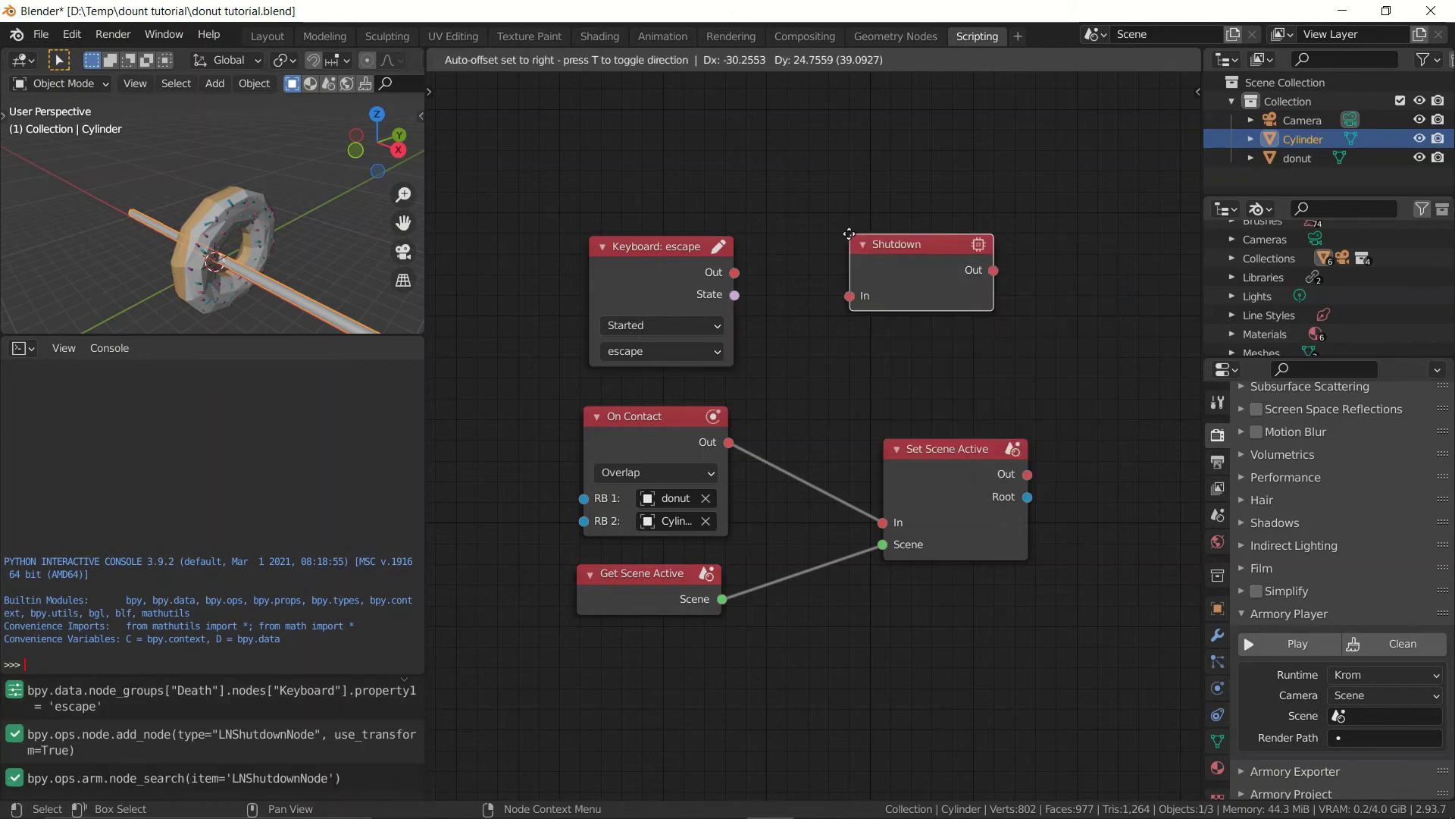
pyautogui.click(855, 241)
pyautogui.moveTo(734, 273); pyautogui.dragTo(850, 296)
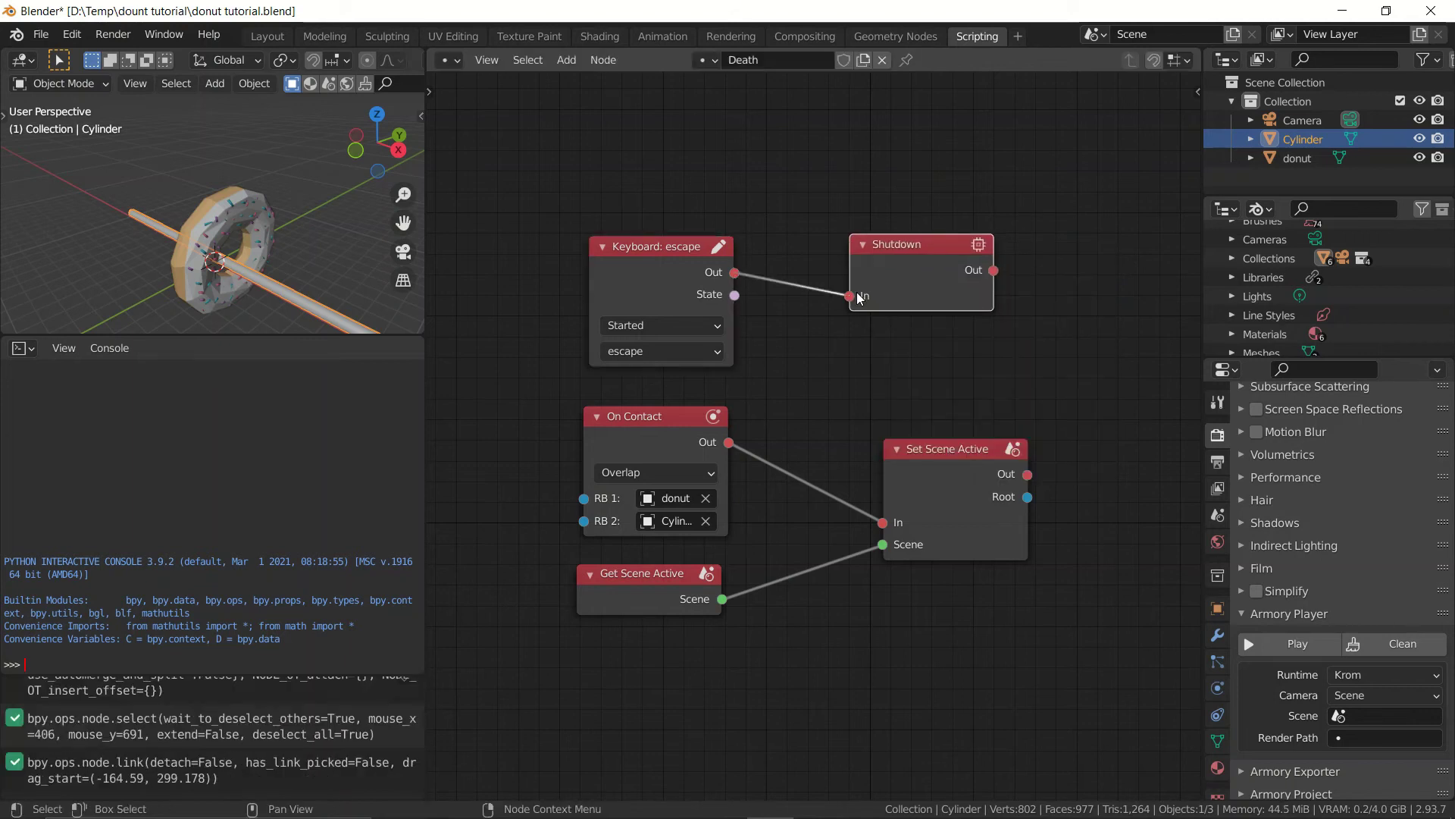
# Tidy the Keyboard: escape and Shutdown node positions in the node graph
pyautogui.moveTo(919, 400); pyautogui.dragTo(873, 411, button='middle')
pyautogui.moveTo(591, 310); pyautogui.dragTo(603, 262)
pyautogui.moveTo(949, 283); pyautogui.dragTo(906, 260)
pyautogui.moveTo(898, 277)
pyautogui.mouseDown()
pyautogui.moveTo(932, 281)
pyautogui.moveTo(875, 275)
pyautogui.mouseUp()
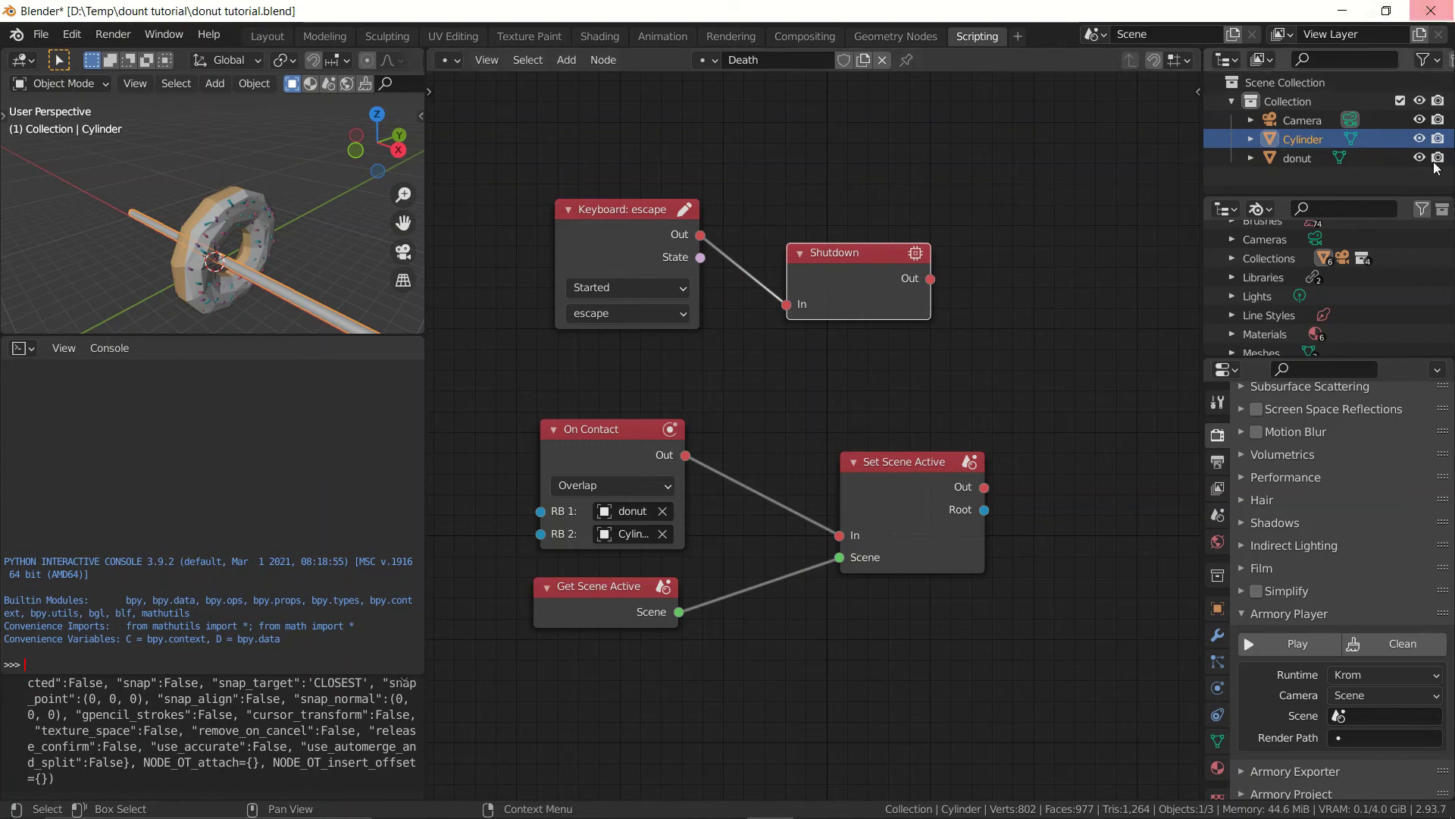
pyautogui.scroll(-4, 1447, 648)
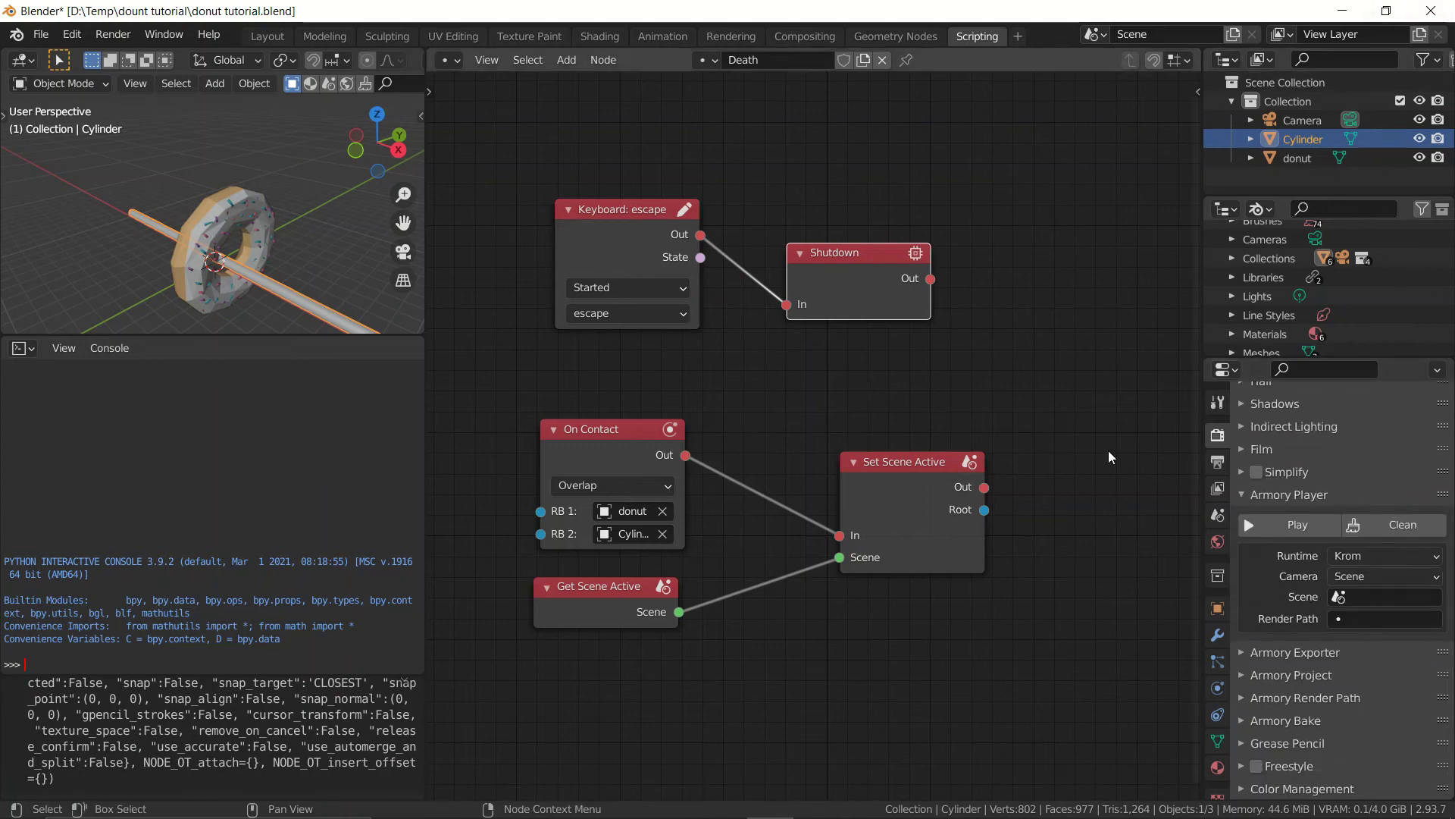
pyautogui.scroll(3, 985, 431)
pyautogui.click(1016, 325)
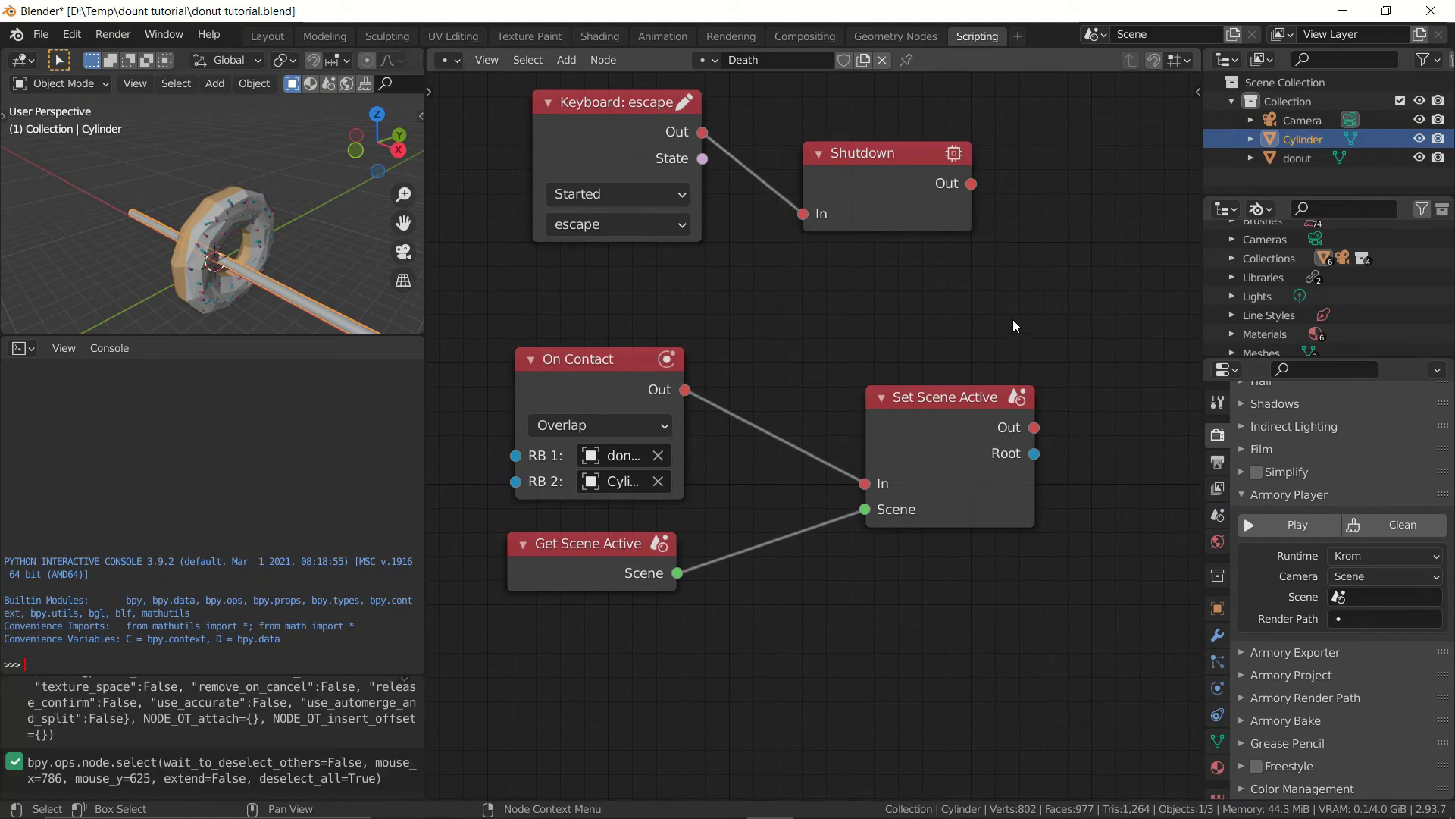
pyautogui.scroll(-1, 915, 336)
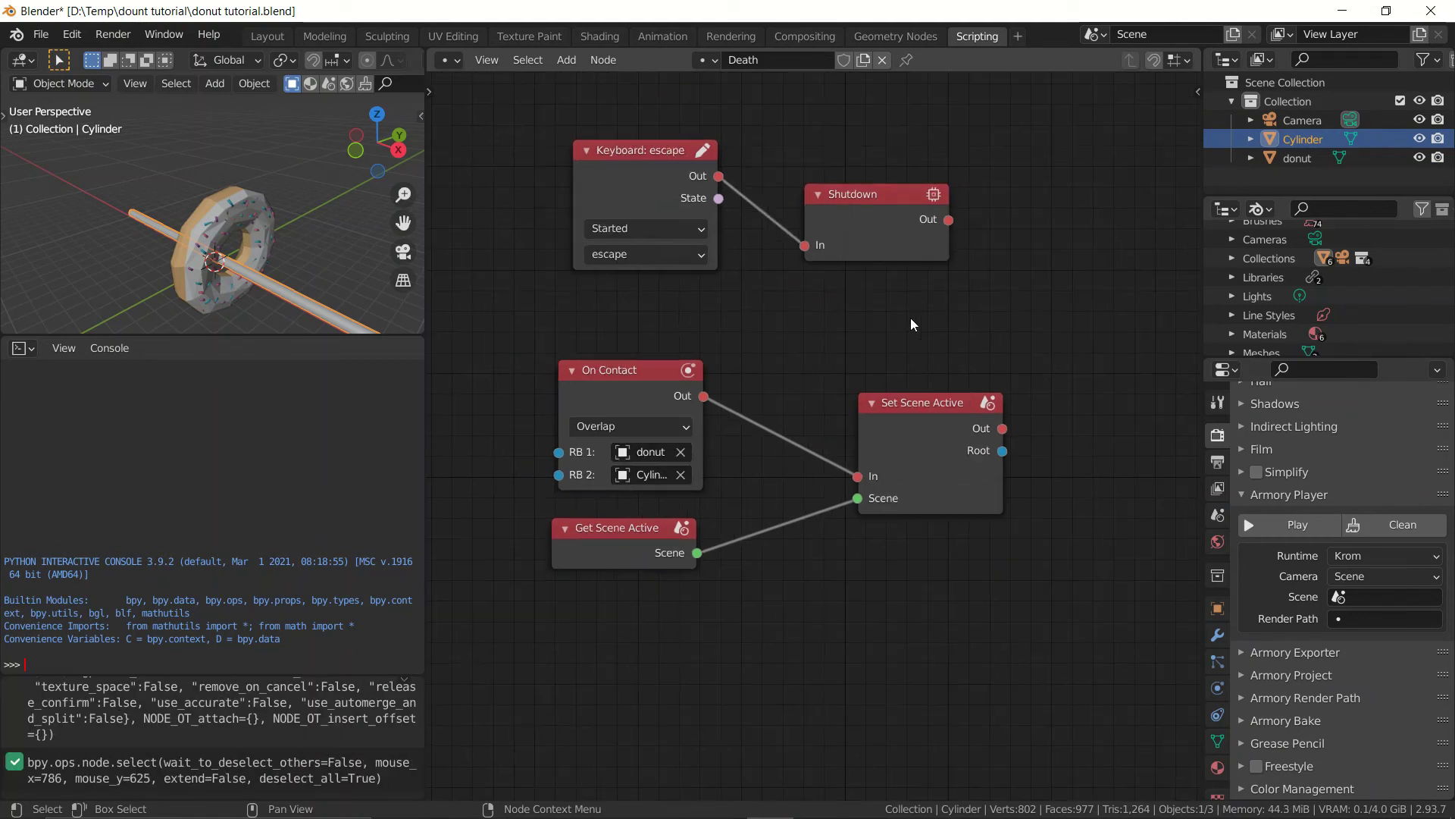
pyautogui.moveTo(914, 321); pyautogui.dragTo(913, 332, button='middle')
# Lower the 3D view angle and try an X-axis move on the Cylinder, cancelling it
pyautogui.moveTo(319, 242); pyautogui.dragTo(251, 260, button='middle')
pyautogui.press('g')
pyautogui.press('x')
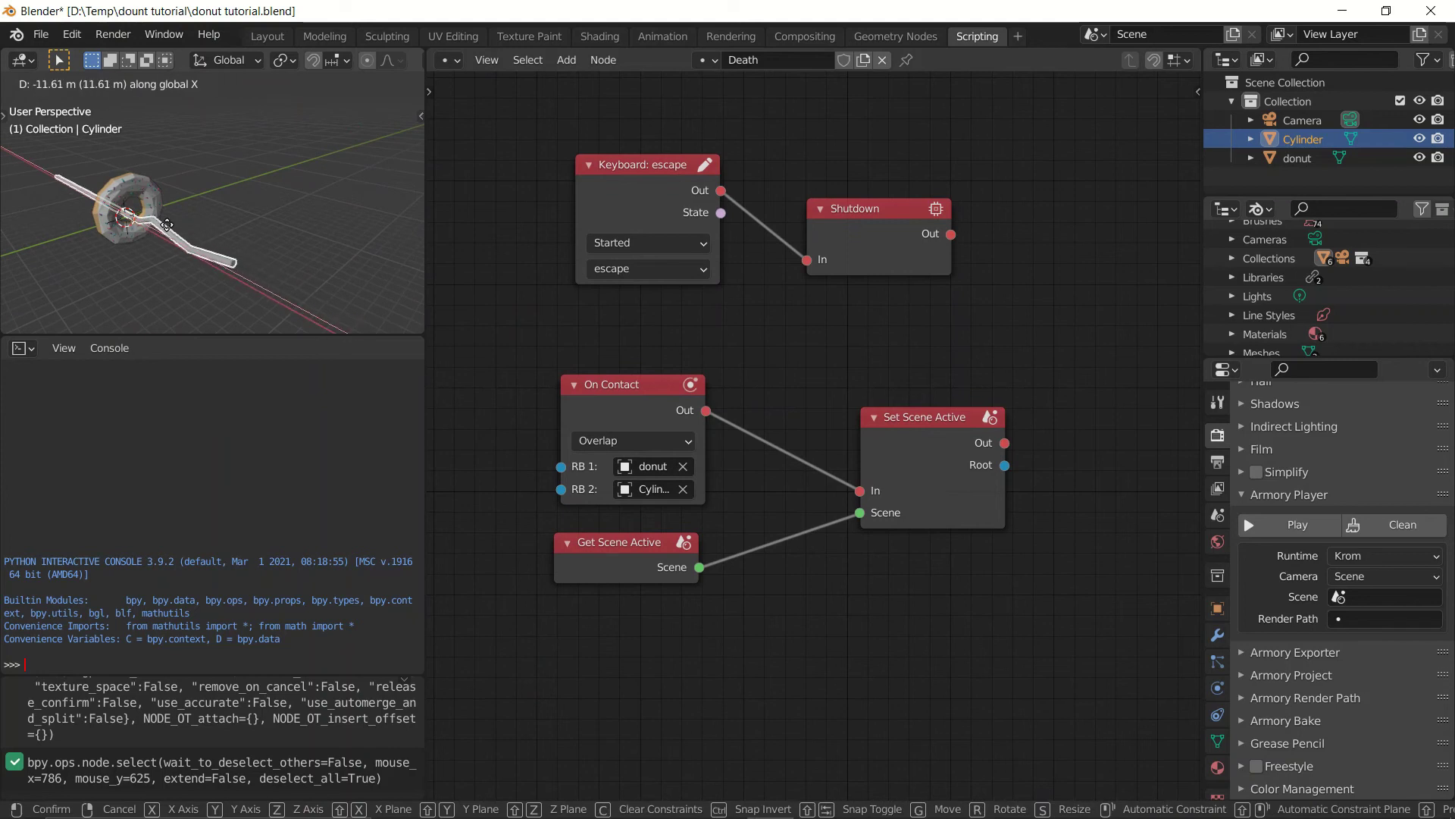
pyautogui.press('Escape')
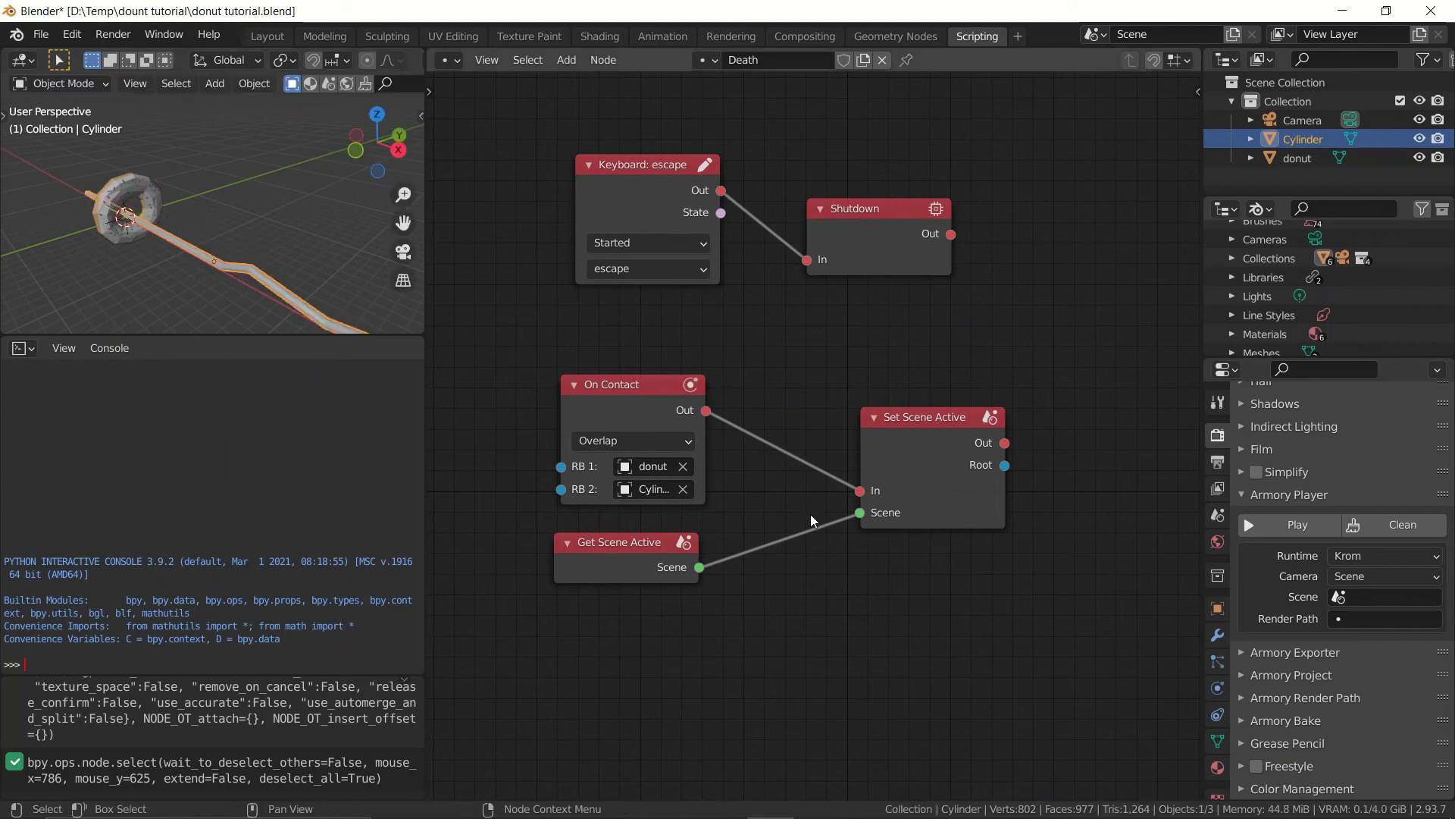
# Add an On Update node and place it below Get Scene Active
pyautogui.press('shift')
pyautogui.hotkey('shift', 'a')
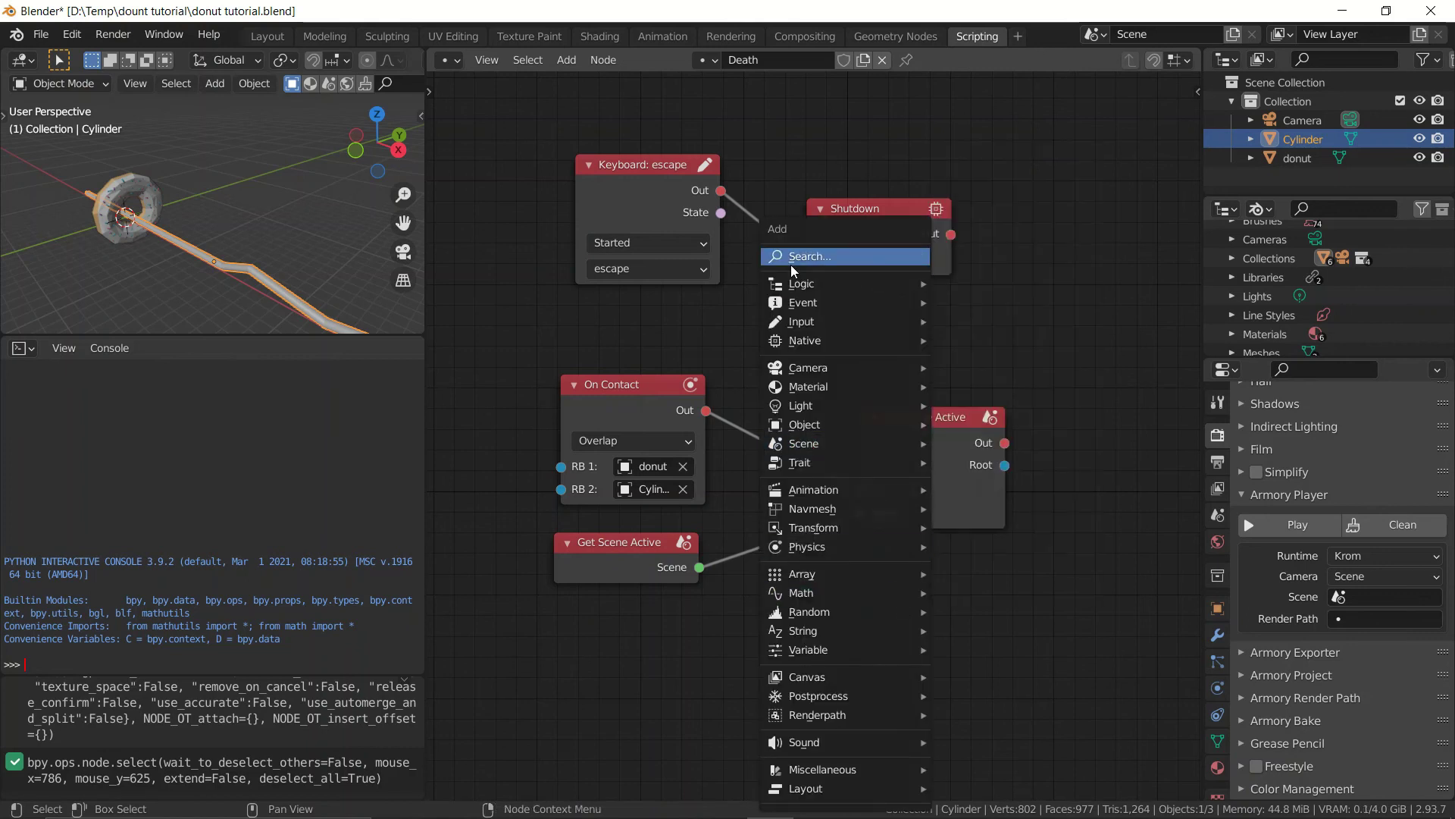
pyautogui.moveTo(895, 302)
pyautogui.click(985, 359)
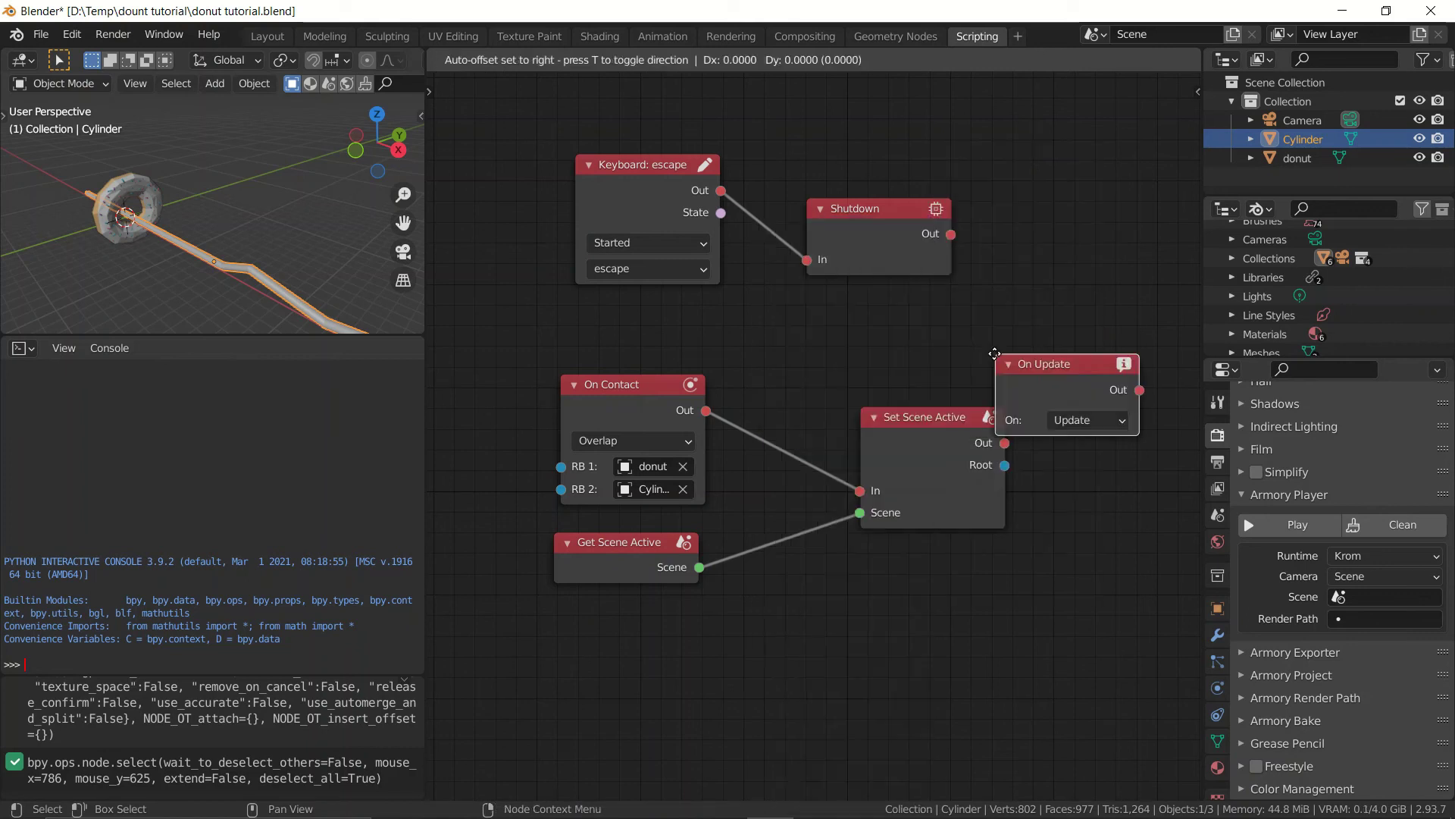
pyautogui.click(615, 666)
pyautogui.keyDown('ctrl'); pyautogui.moveTo(773, 595); pyautogui.dragTo(768, 603, button='middle'); pyautogui.keyUp('ctrl')
pyautogui.press('x')
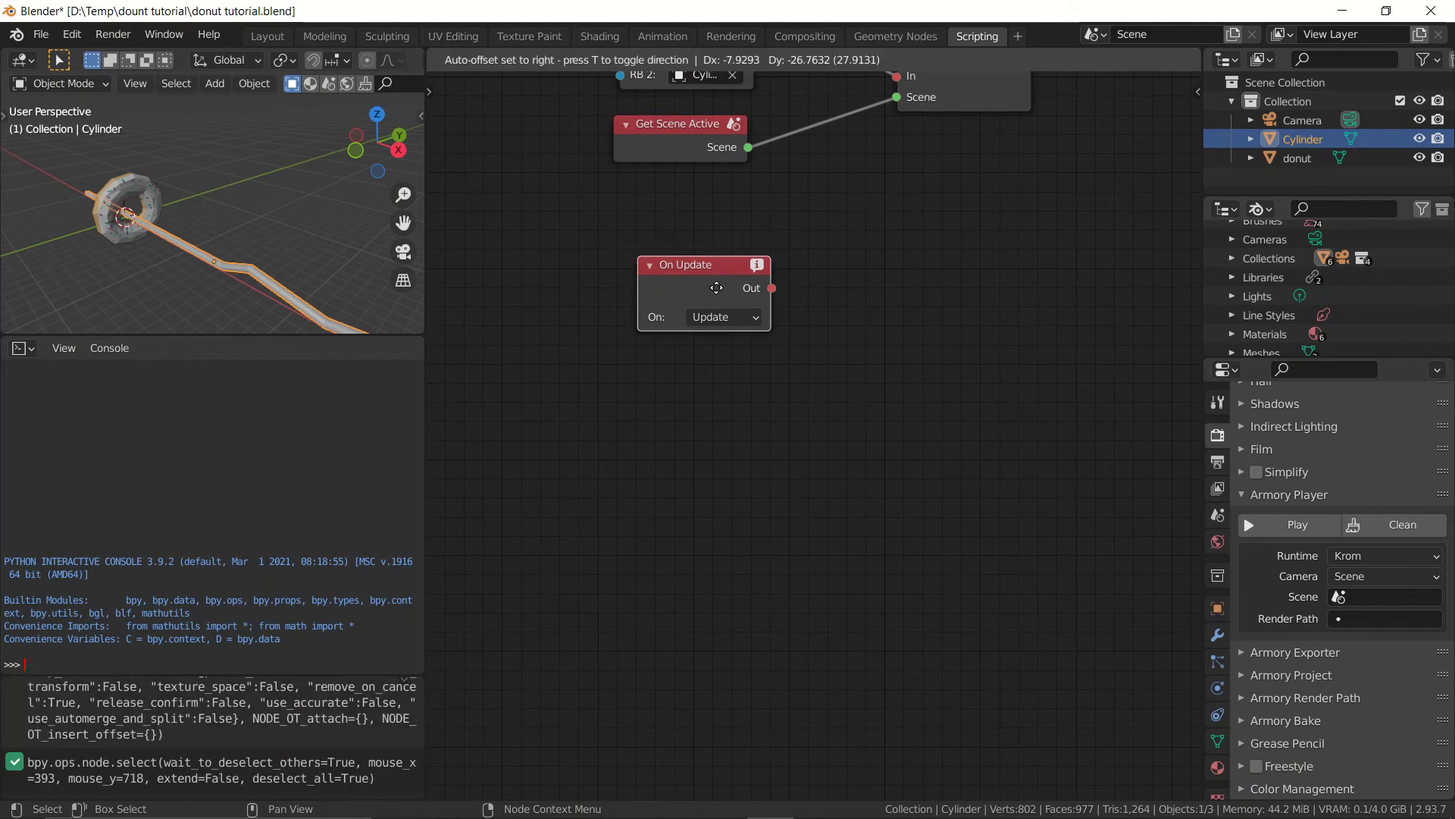
pyautogui.moveTo(876, 440); pyautogui.dragTo(813, 304, button='middle')
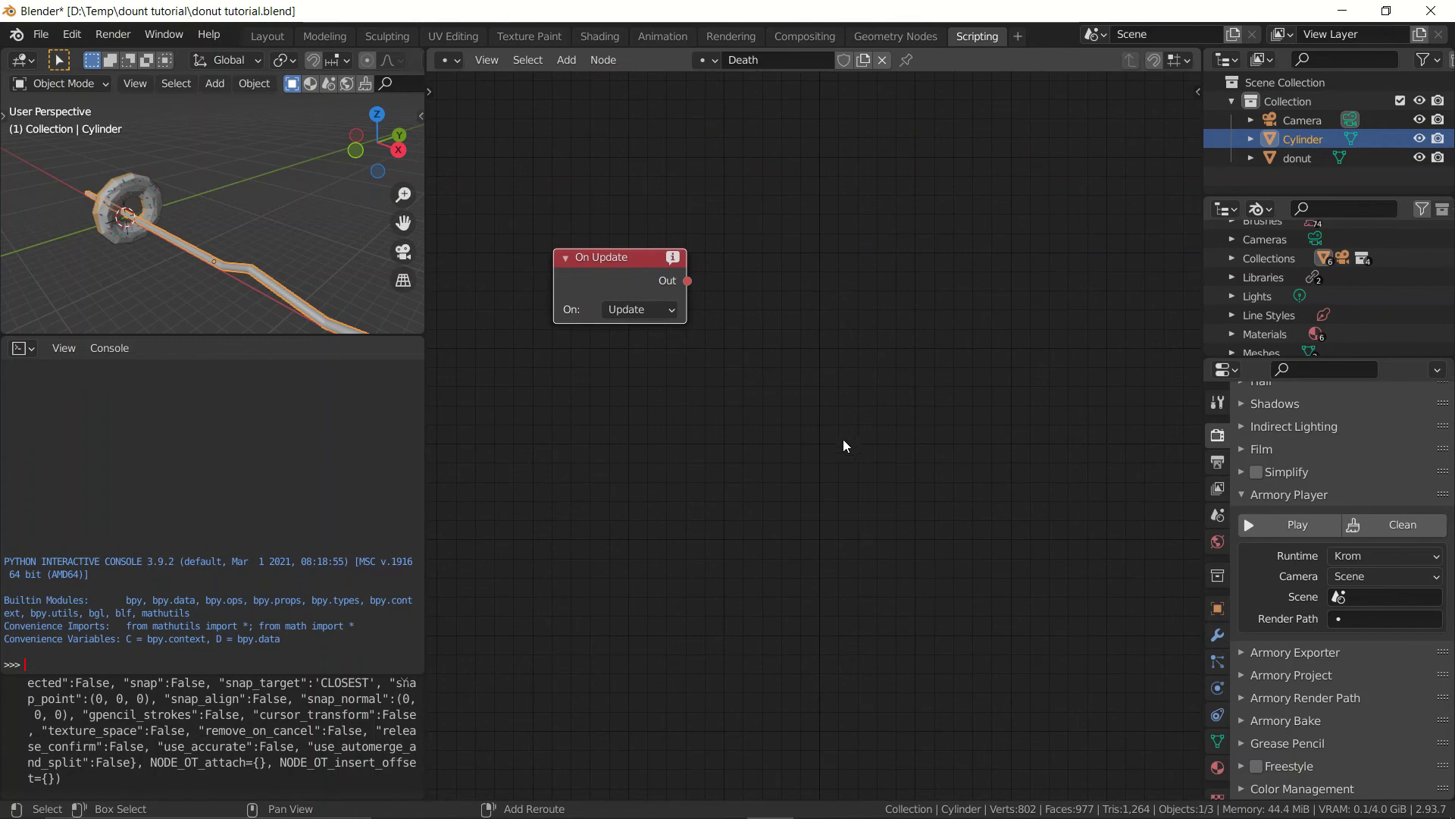
# Add a Translate Object node via 'transl' search, driven by On Update
pyautogui.hotkey('shift', 'a')
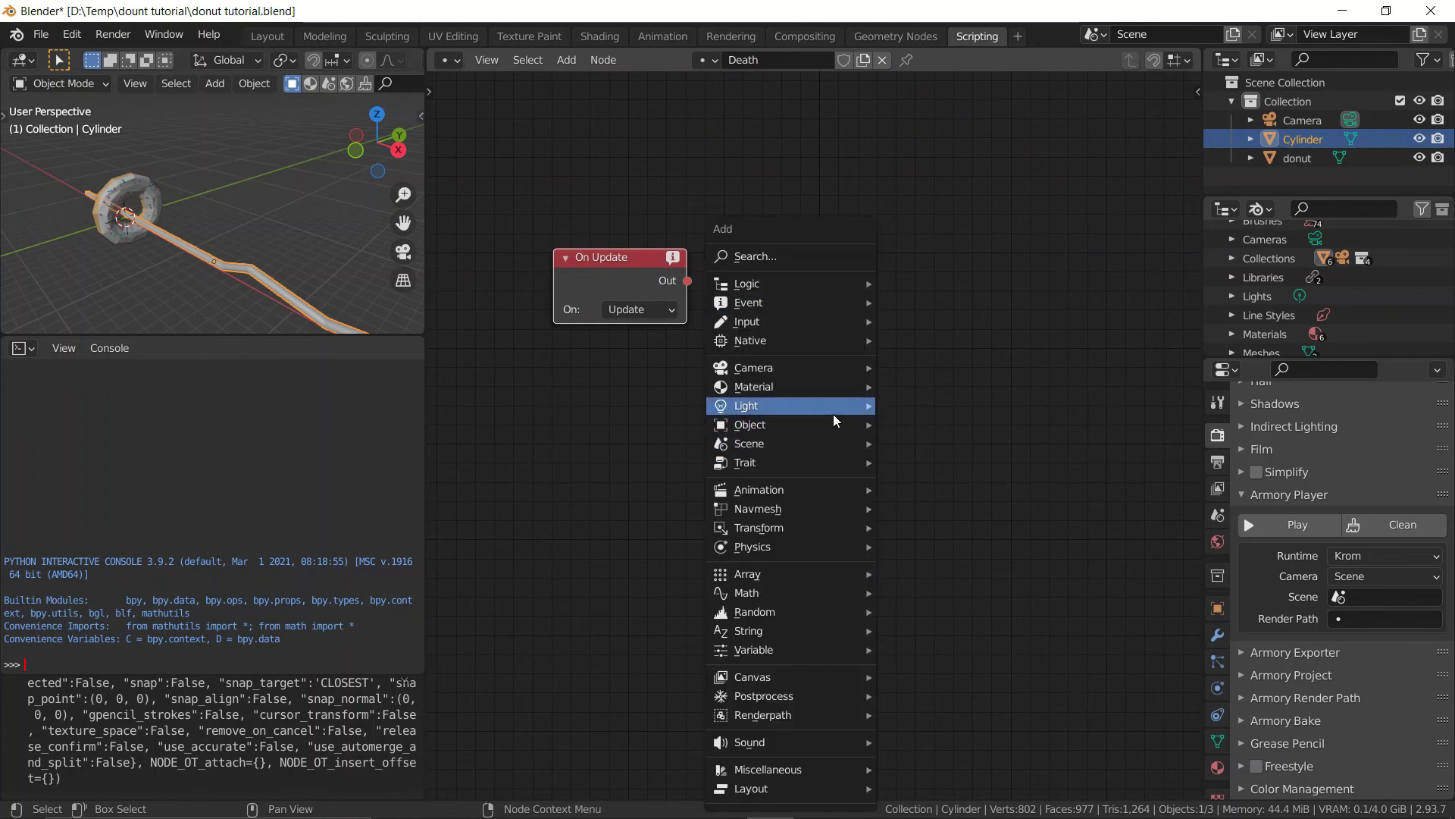
pyautogui.click(799, 252)
pyautogui.write('transl')
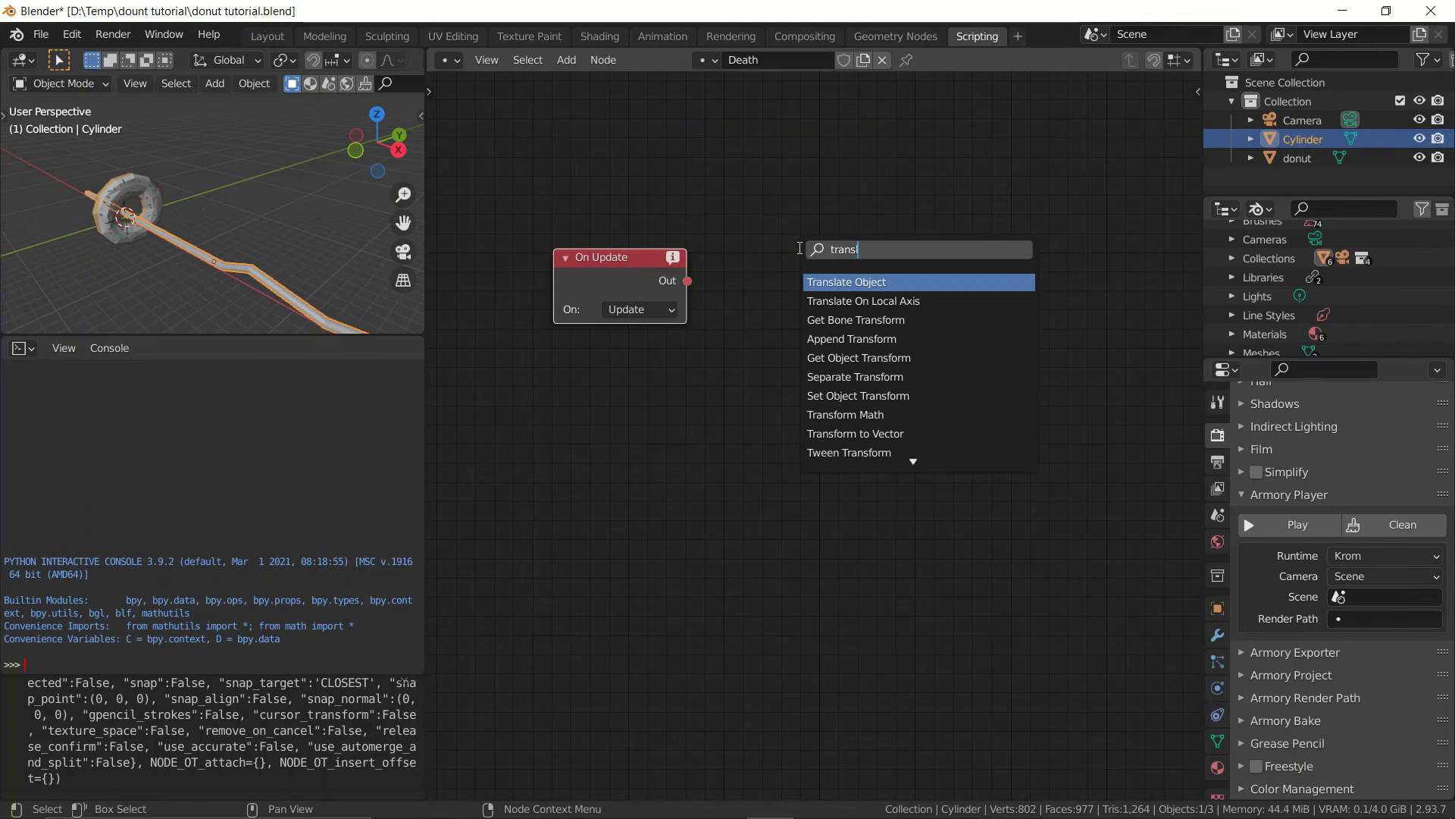
pyautogui.press('Return')
pyautogui.click(782, 241)
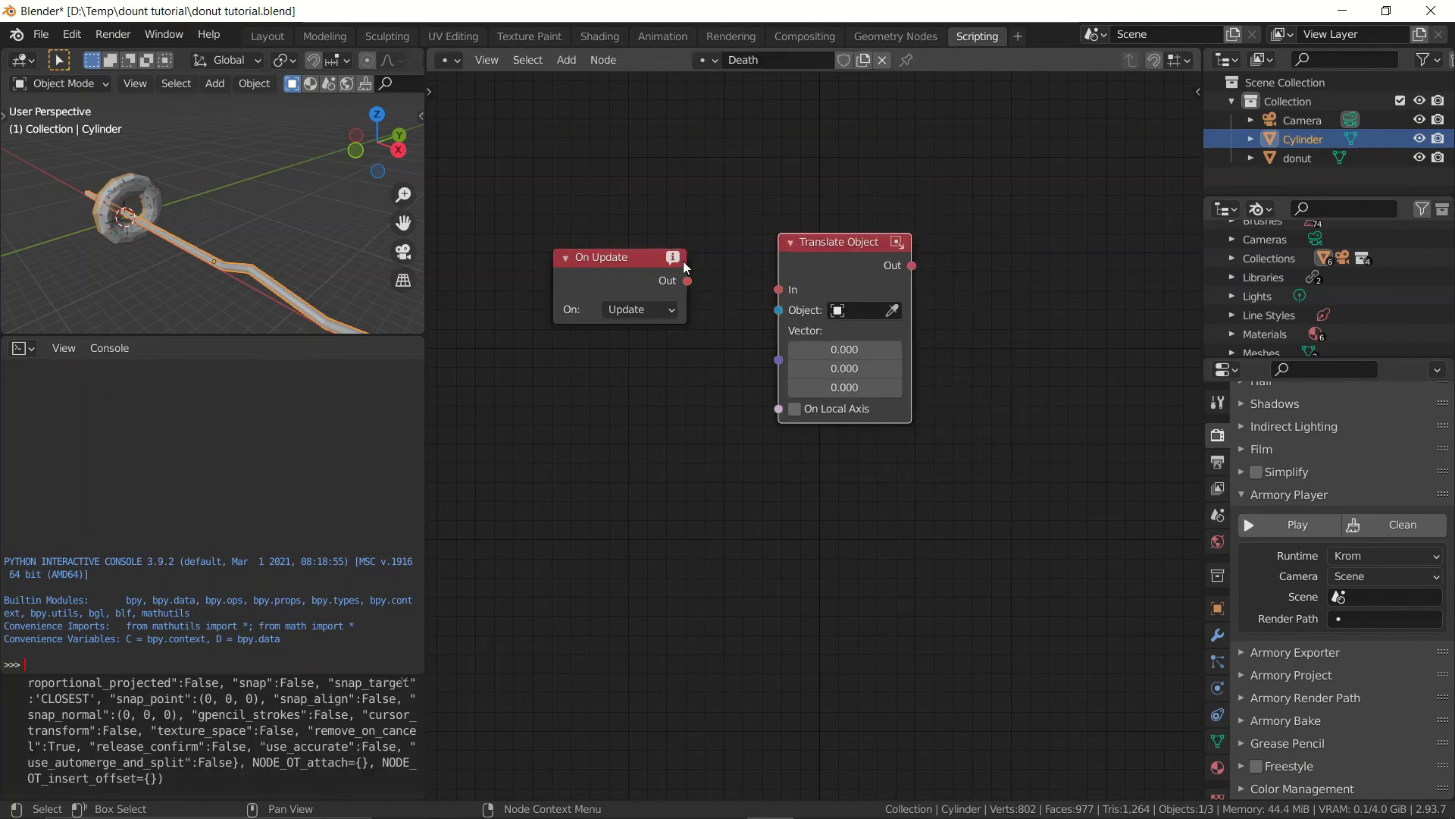
pyautogui.moveTo(687, 281); pyautogui.dragTo(779, 289)
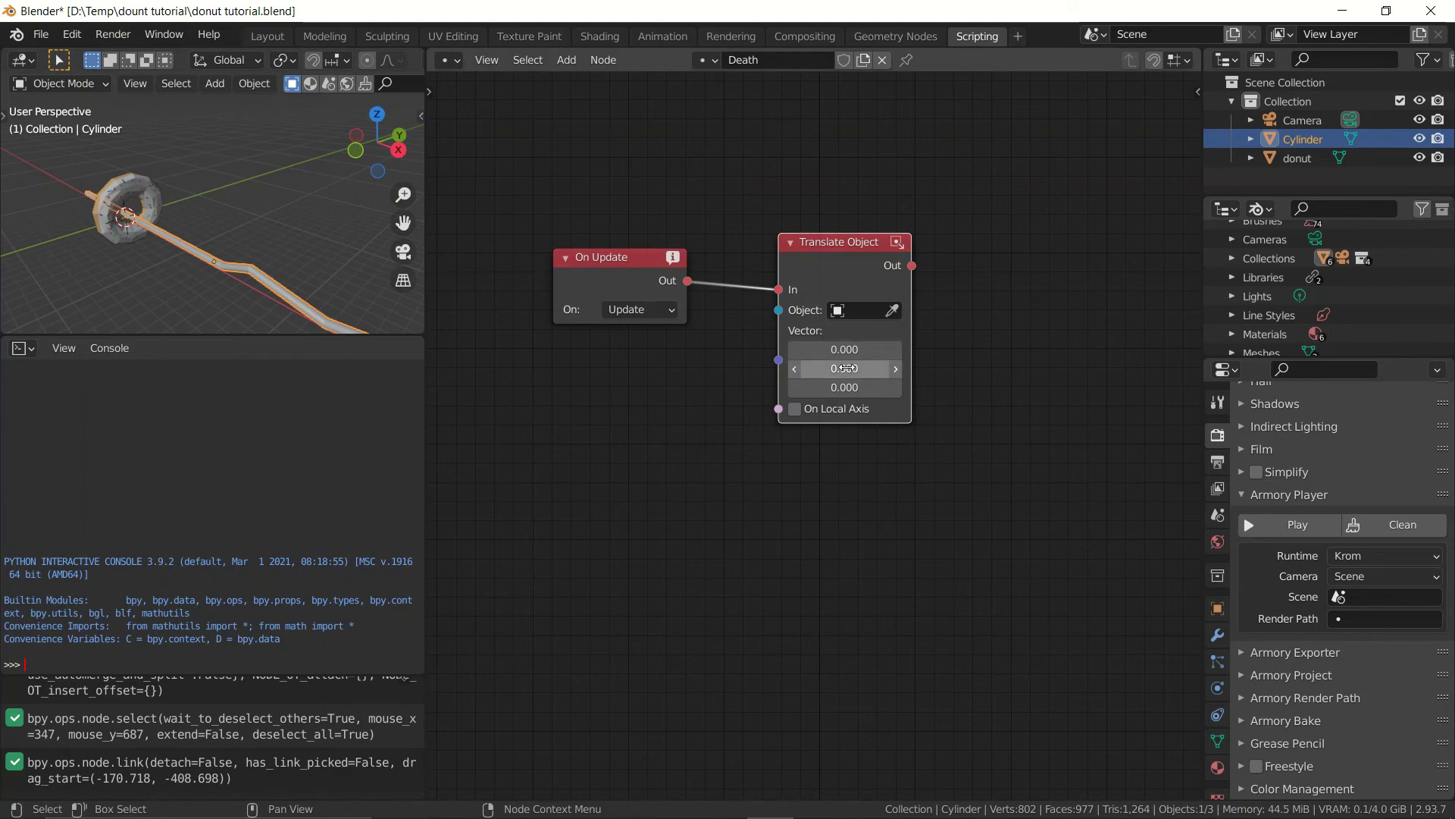
# Set Translate Object's X to -0.060 and pick the Cylinder as its object
pyautogui.click(796, 350)
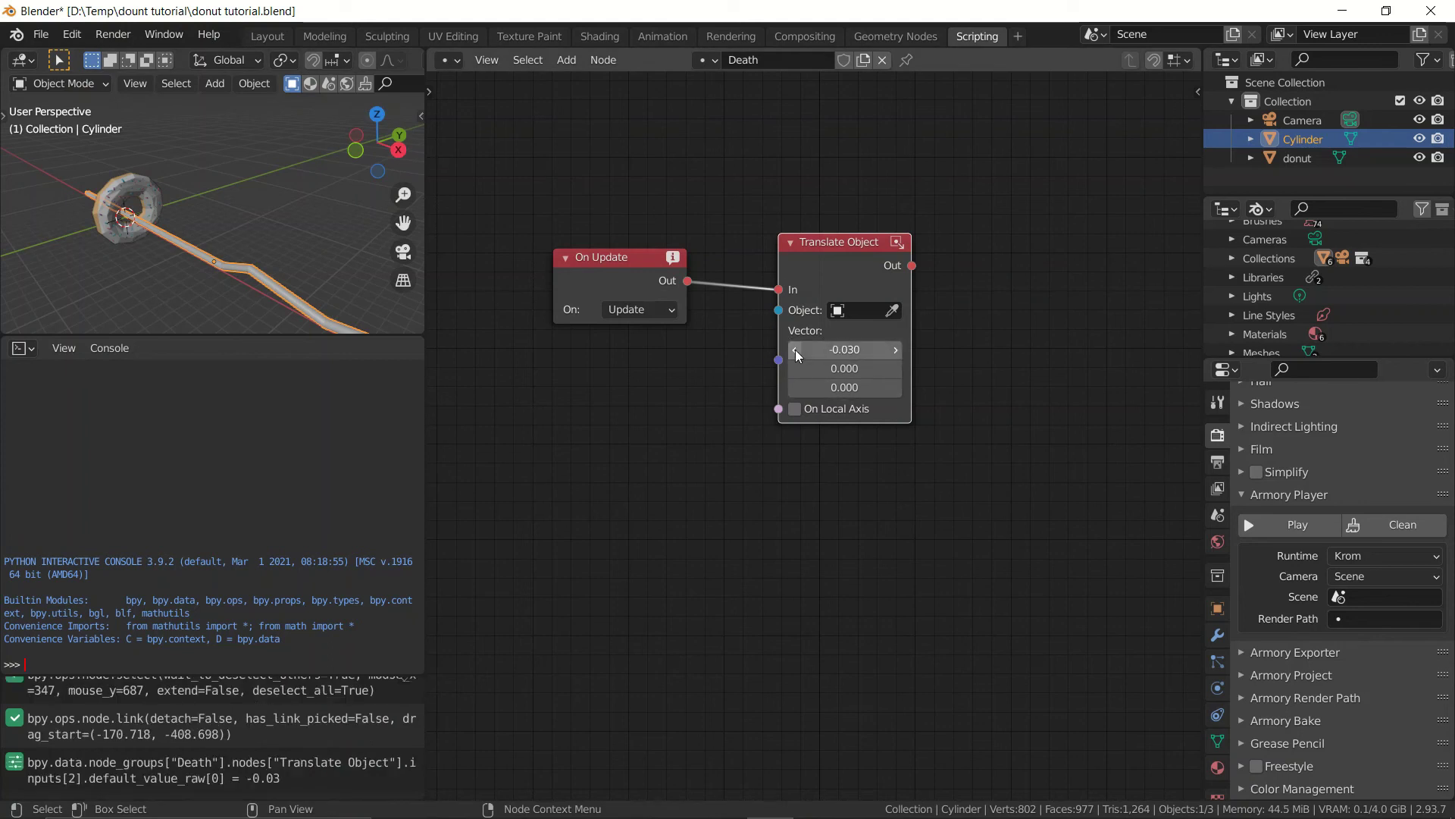
pyautogui.click(796, 351)
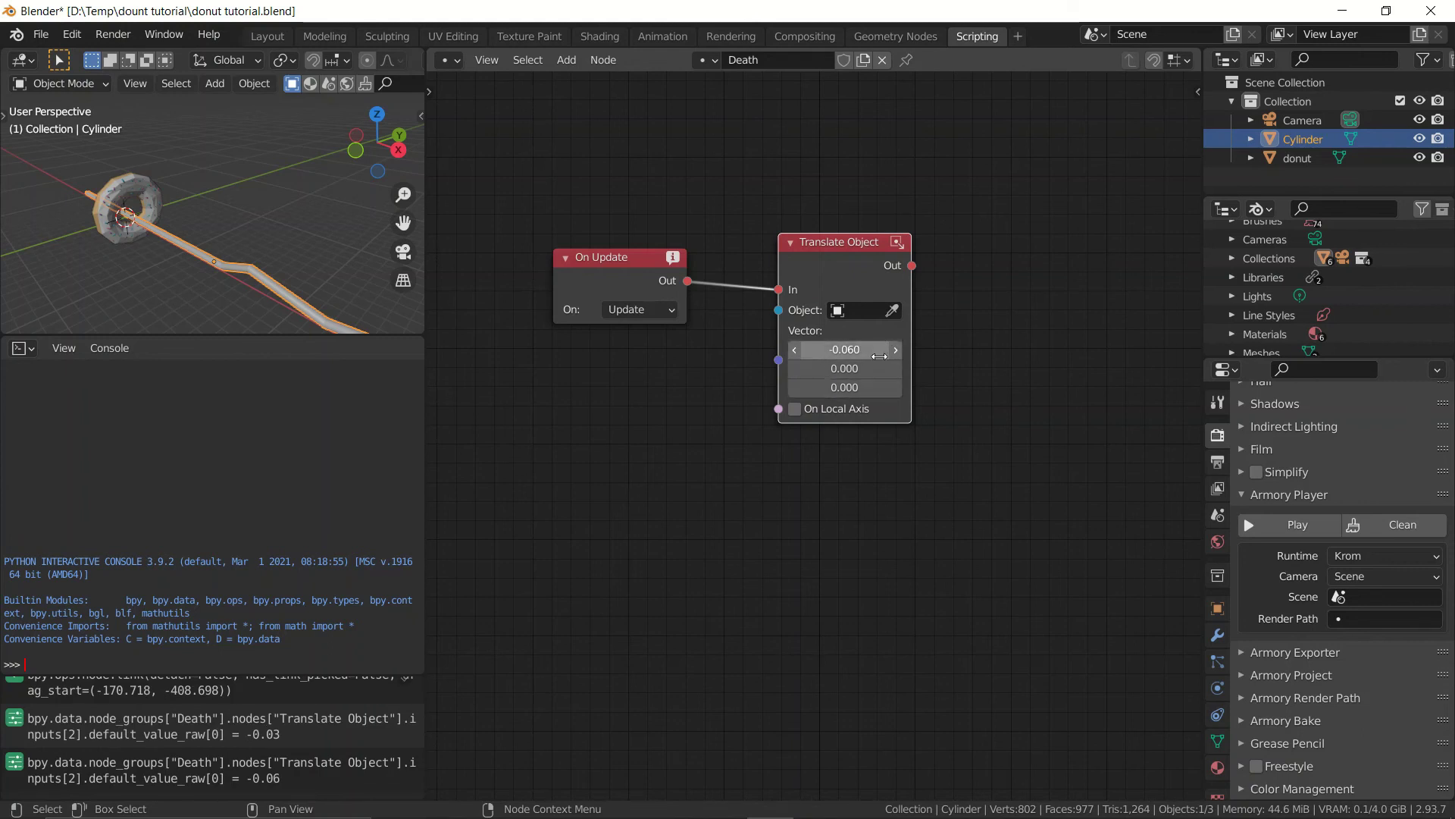
pyautogui.click(892, 310)
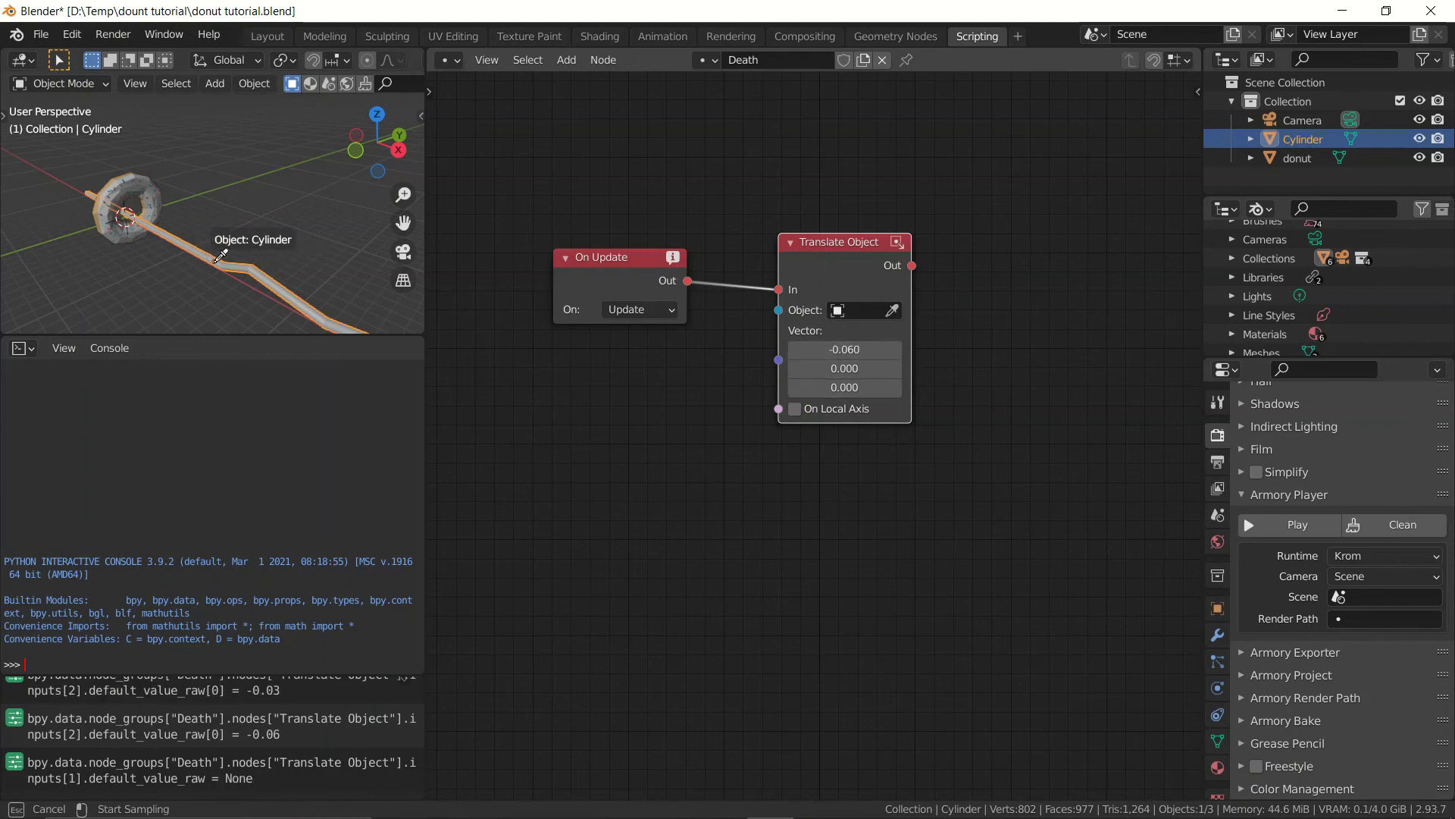
pyautogui.click(219, 257)
pyautogui.scroll(2, 961, 422)
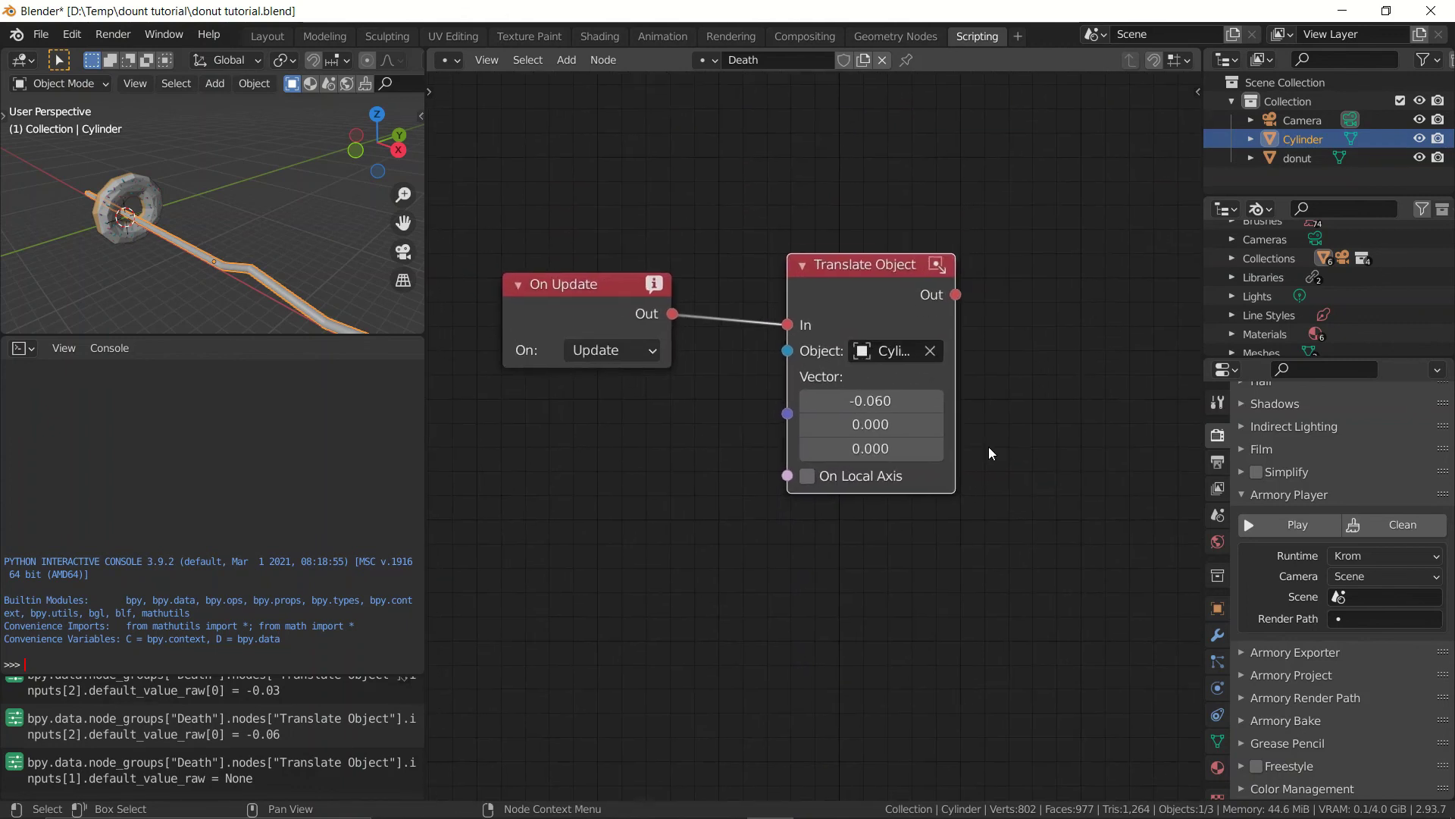
pyautogui.click(1217, 608)
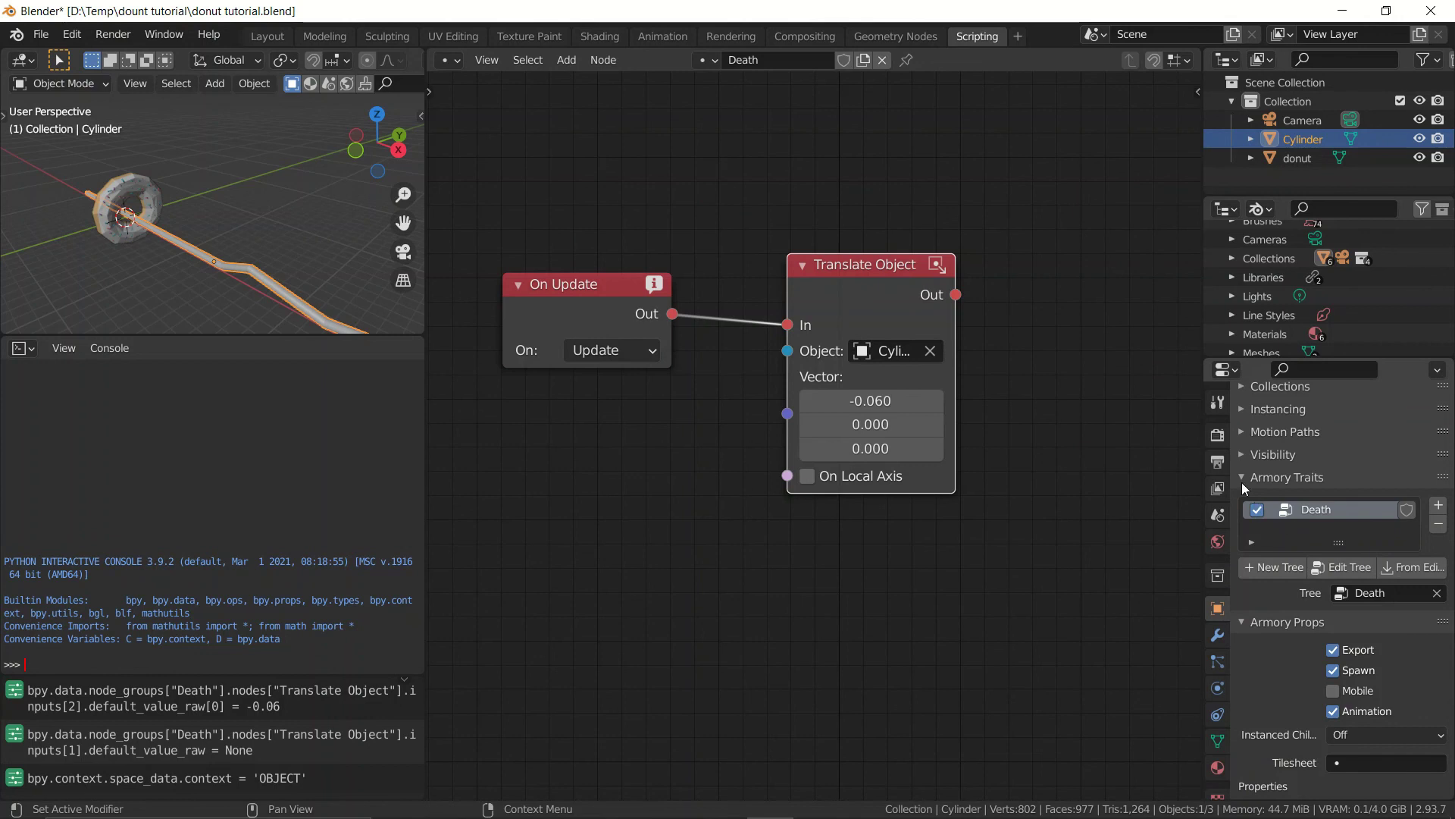
pyautogui.click(1217, 434)
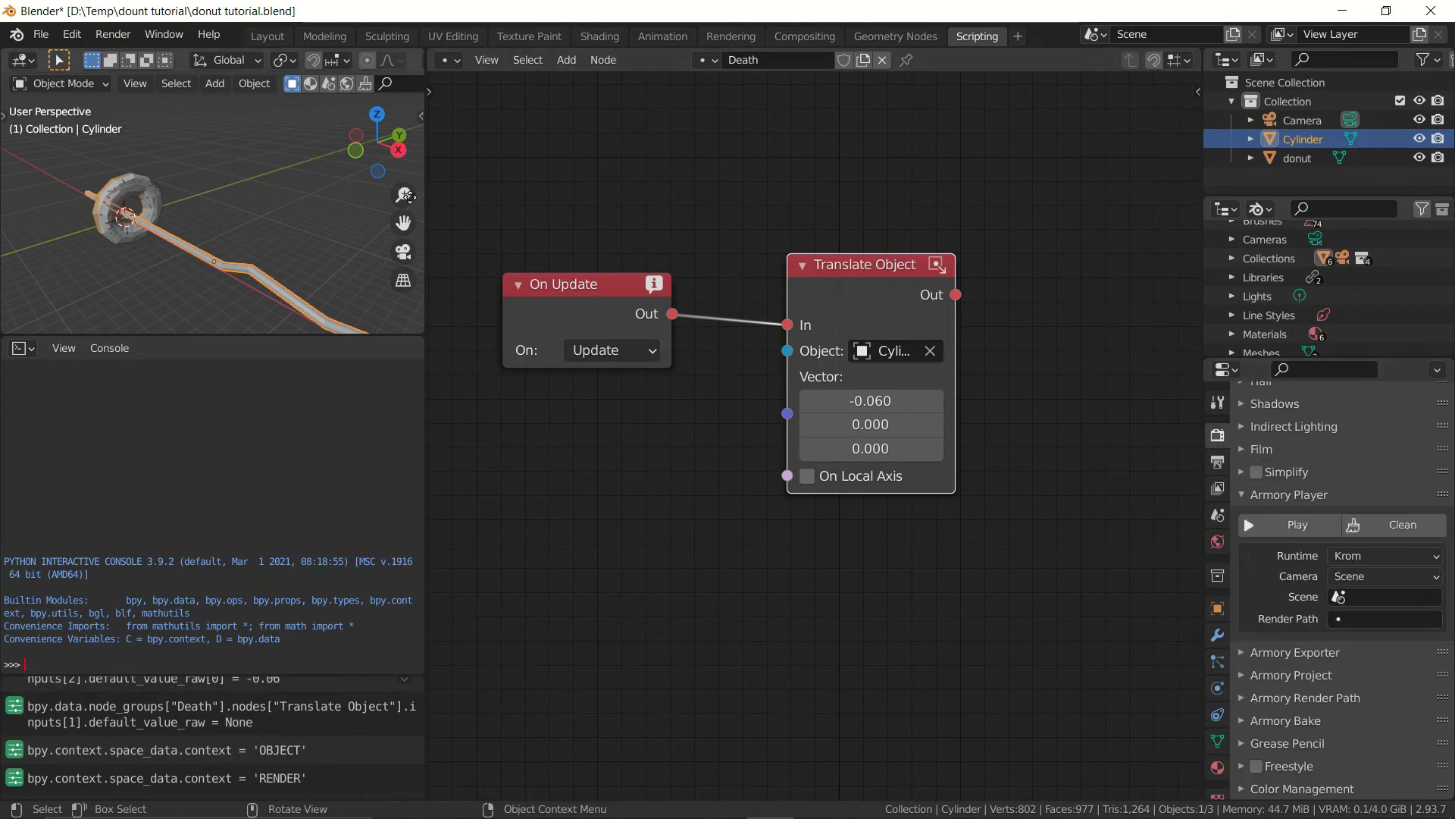
# Return to the Layout workspace in camera view and save the file
pyautogui.click(267, 36)
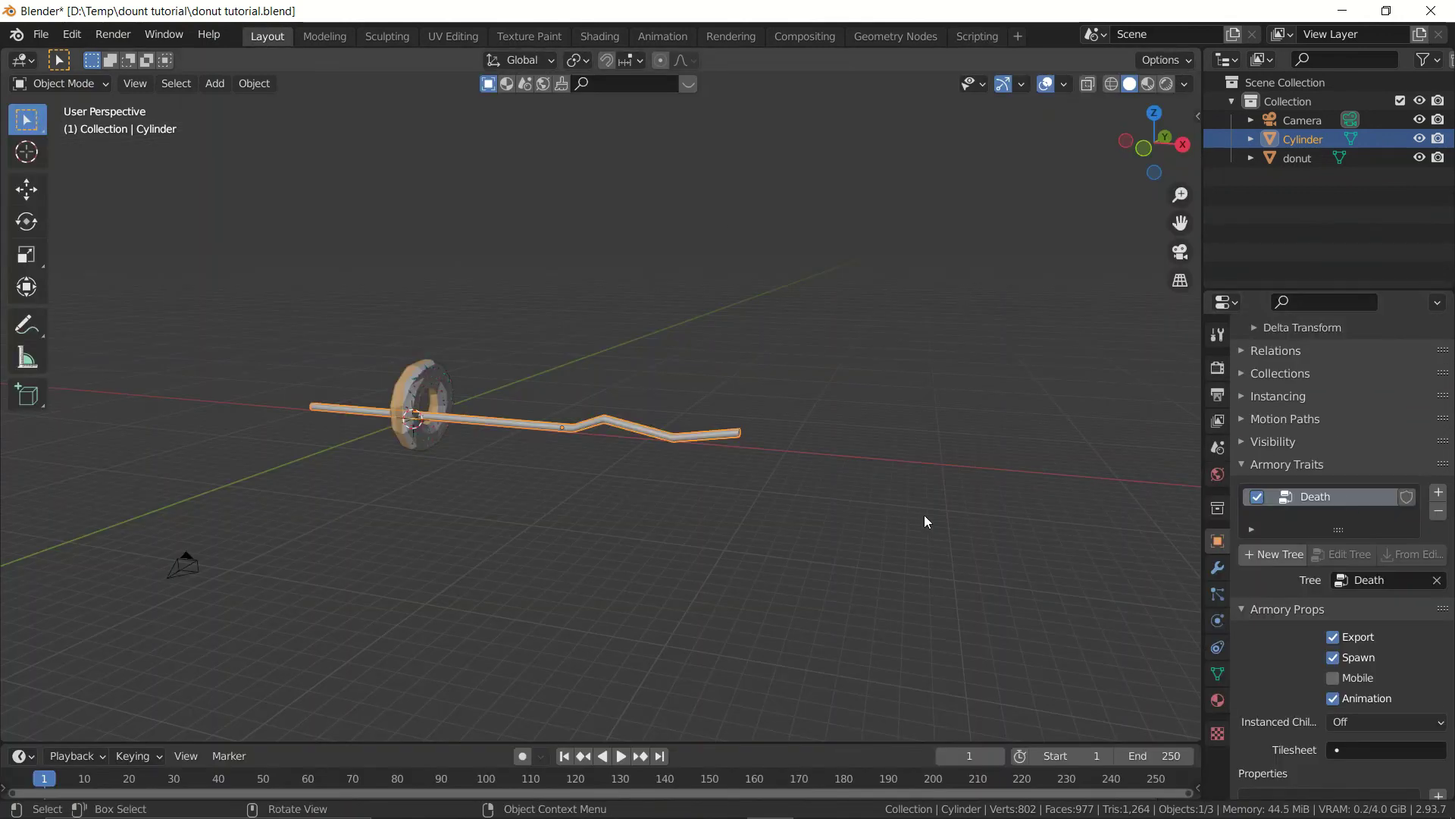
pyautogui.press('KP_0')
pyautogui.hotkey('ctrl', 's')
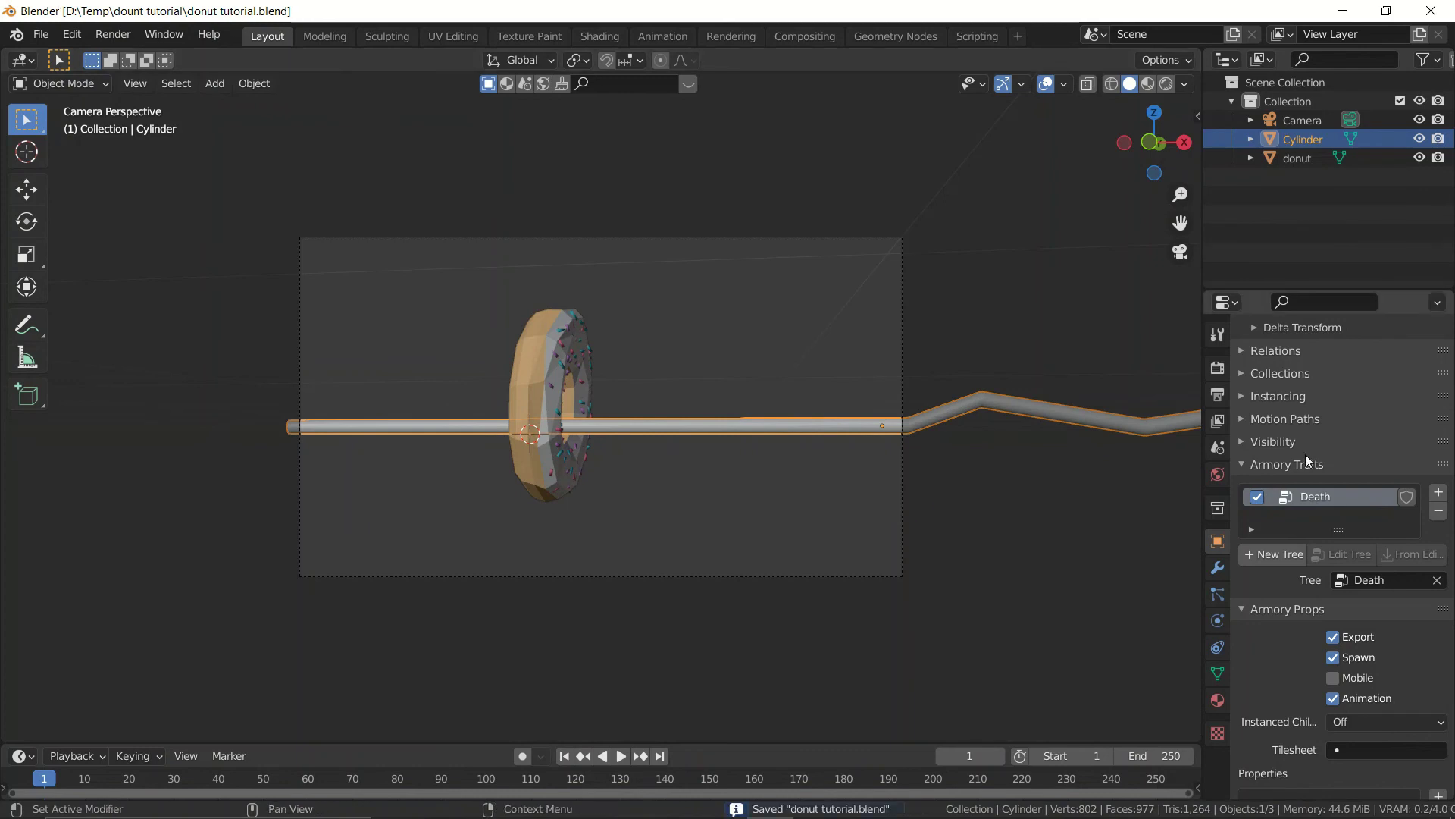
# Brighten the world background colour to light grey
pyautogui.click(1218, 473)
pyautogui.click(1365, 481)
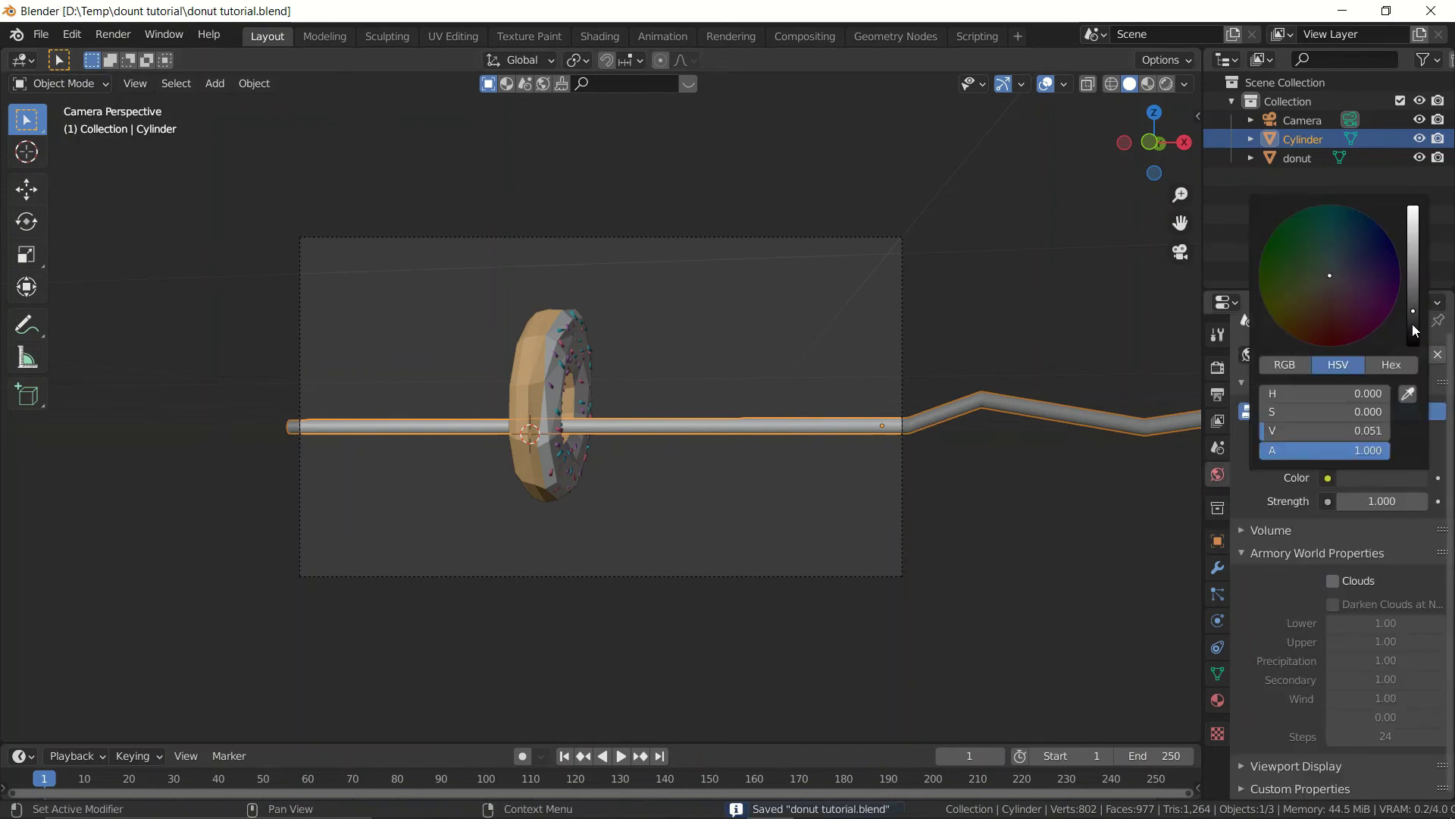
pyautogui.moveTo(1415, 331); pyautogui.dragTo(1414, 237)
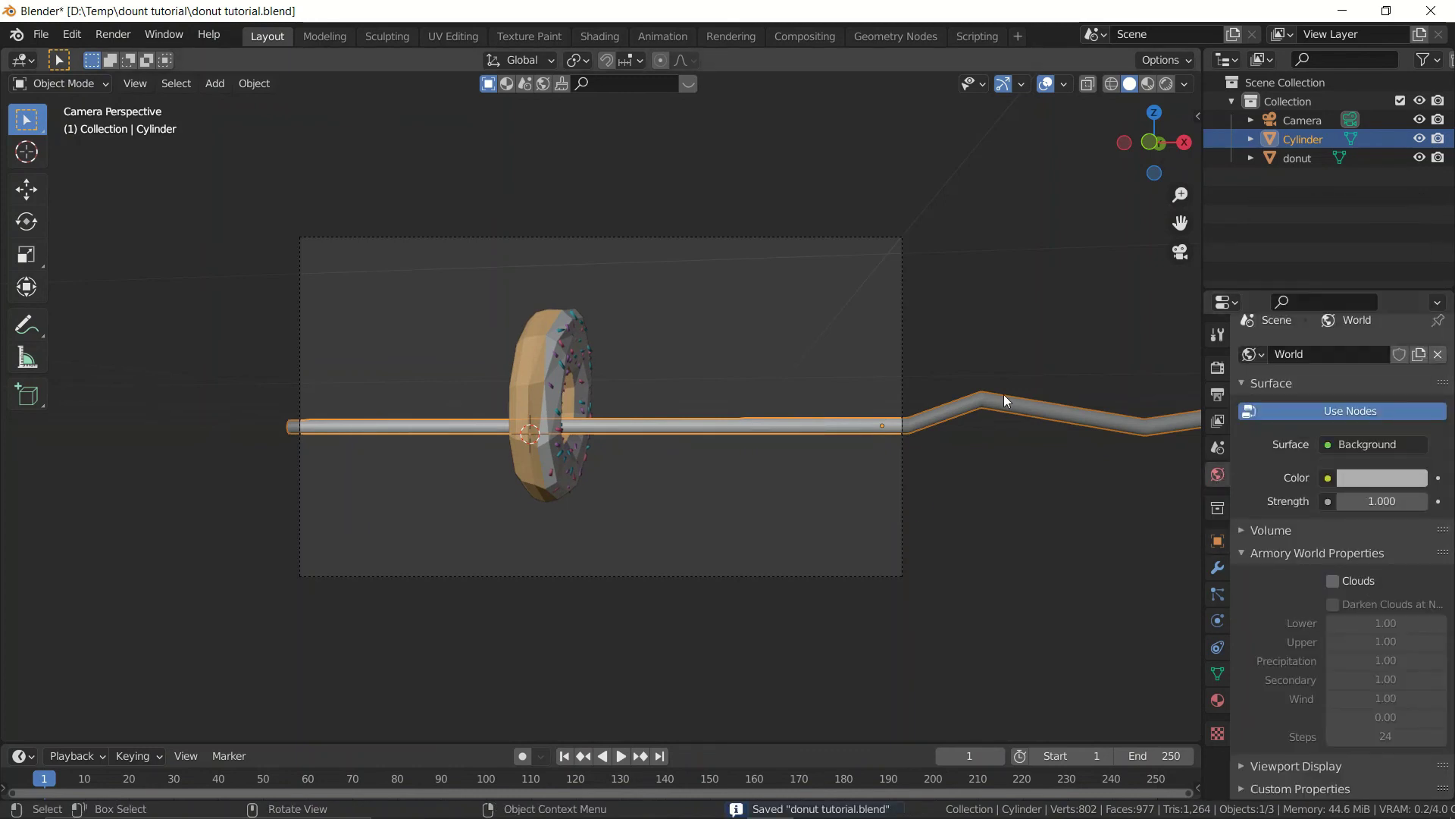
# Assign the existing teal mat4 material to the Cylinder
pyautogui.click(1218, 699)
pyautogui.click(1252, 445)
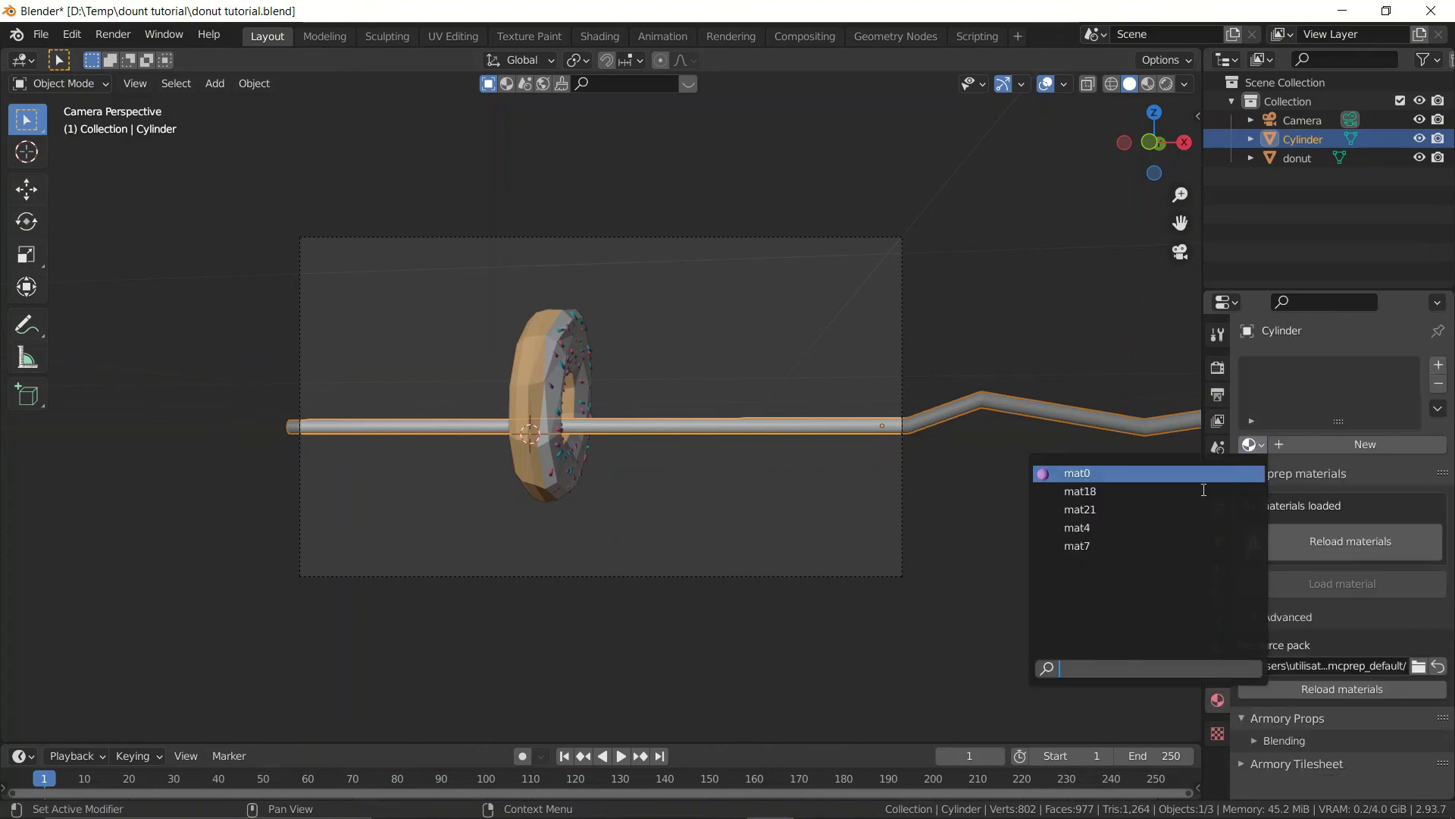
pyautogui.click(1168, 528)
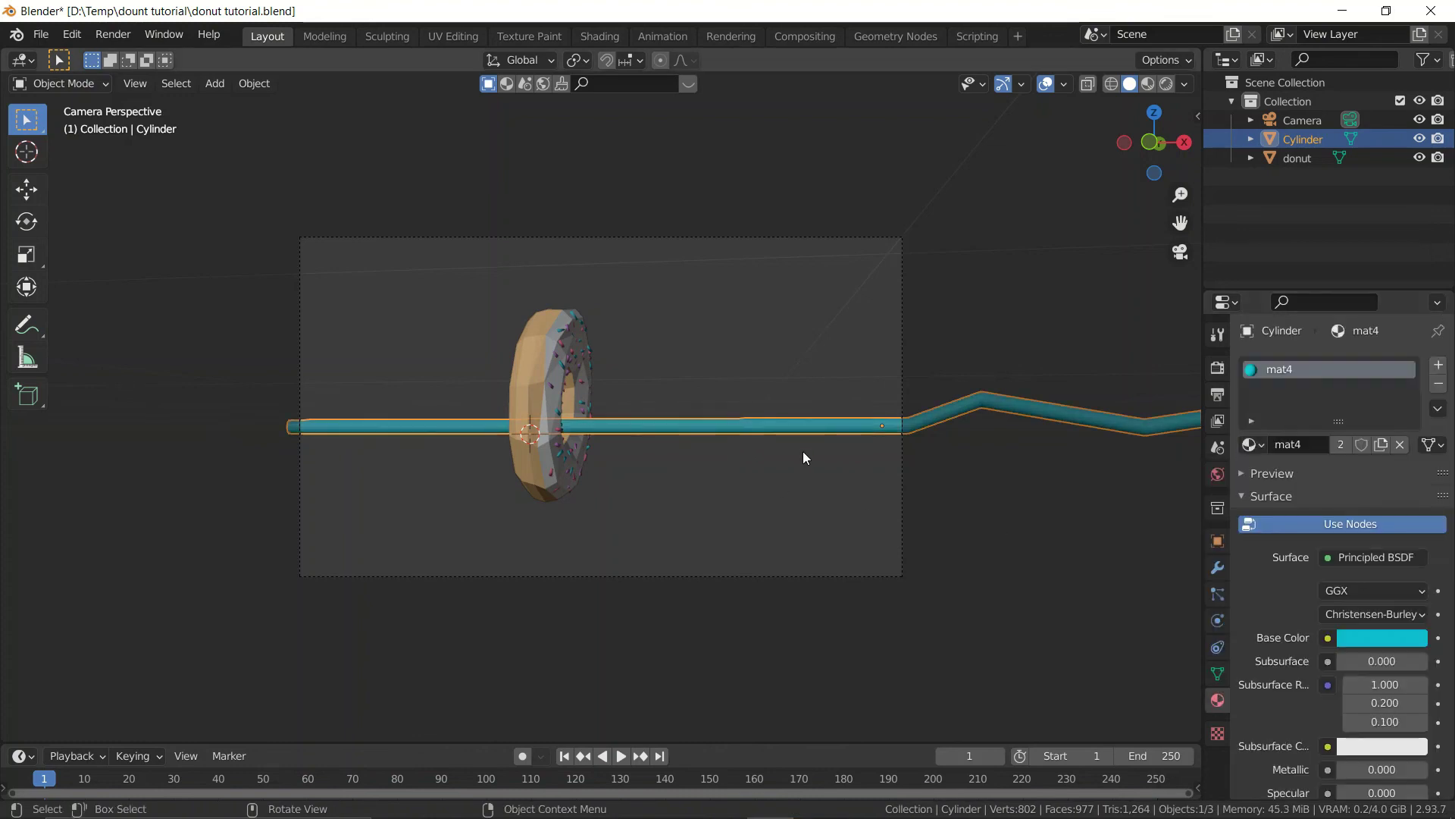
# Save the project and launch the donut game from the Armory Player settings
pyautogui.click(1217, 367)
pyautogui.scroll(-8, 1332, 607)
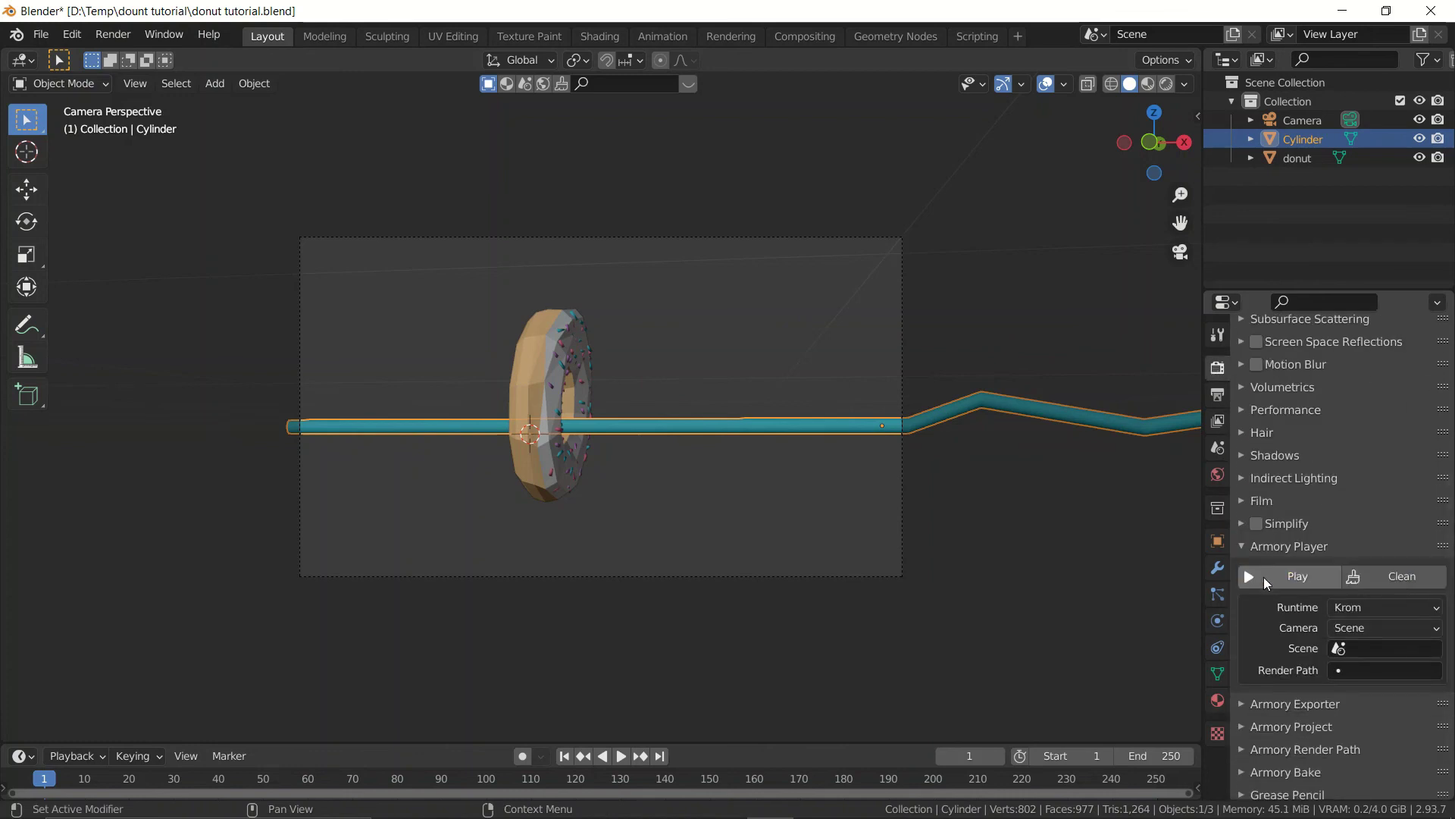
pyautogui.hotkey('ctrl', 's')
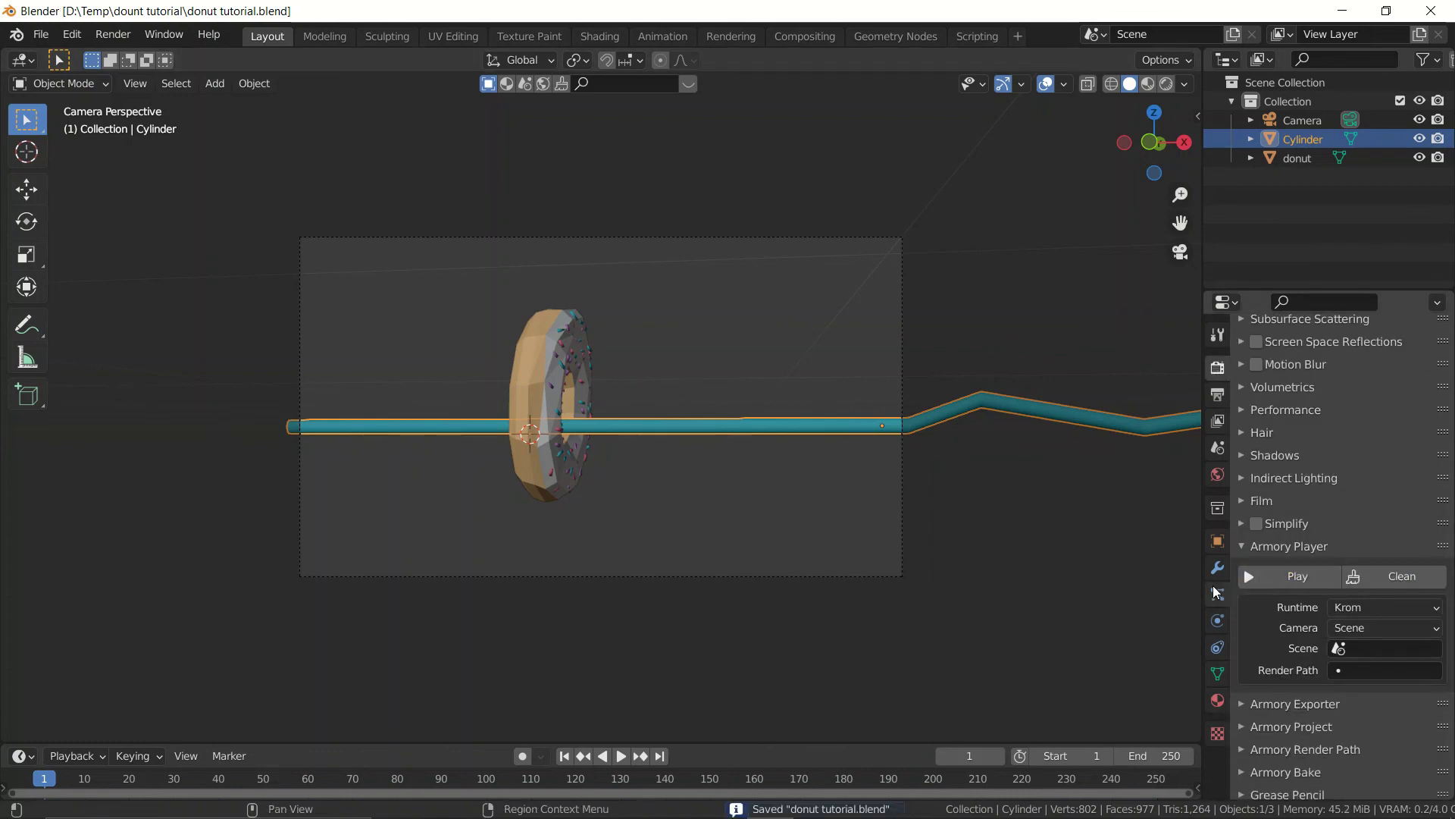
pyautogui.click(1261, 580)
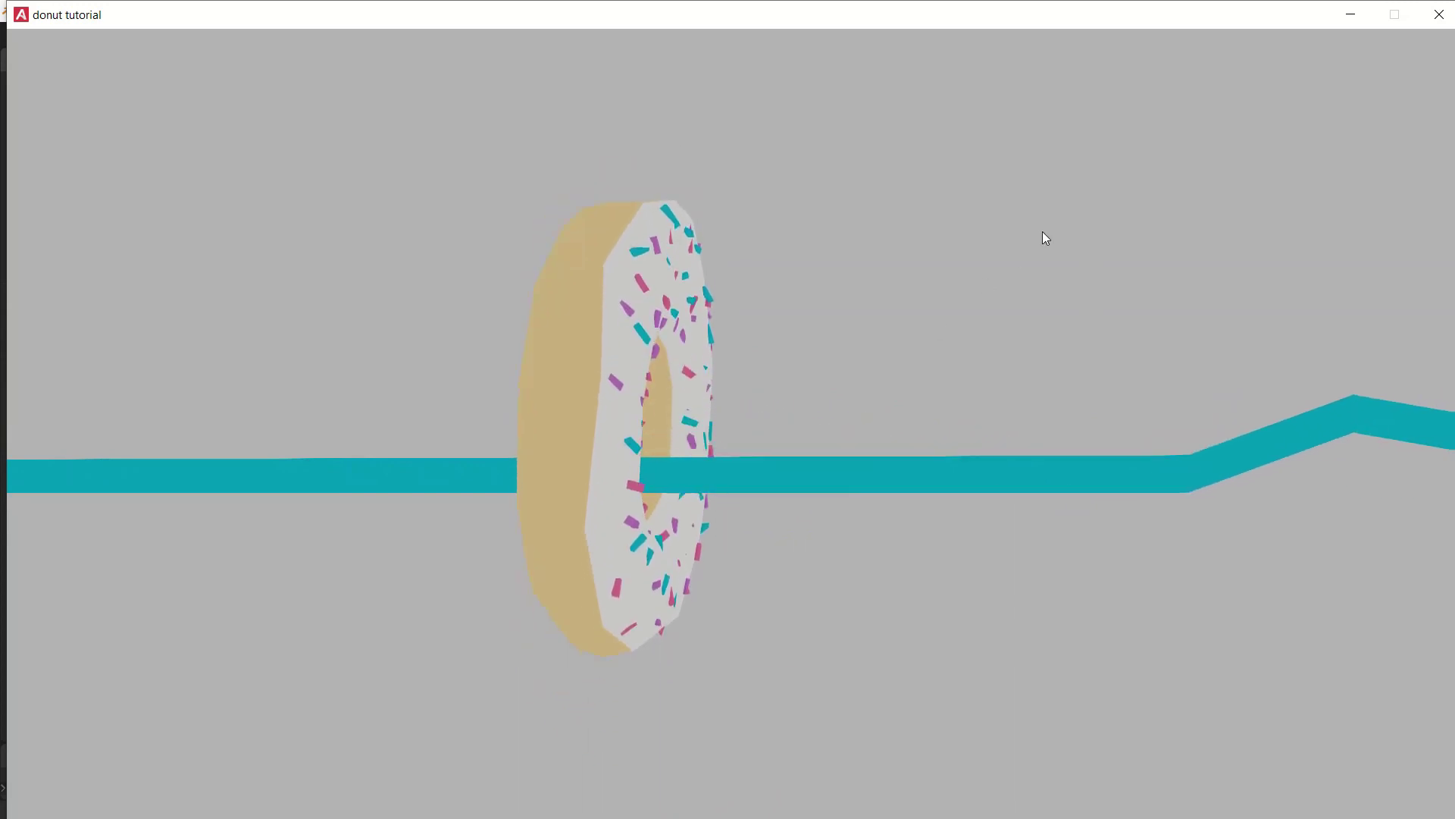
pyautogui.click(1439, 14)
pyautogui.moveTo(862, 326); pyautogui.dragTo(687, 508, button='middle')
pyautogui.scroll(4, 614, 576)
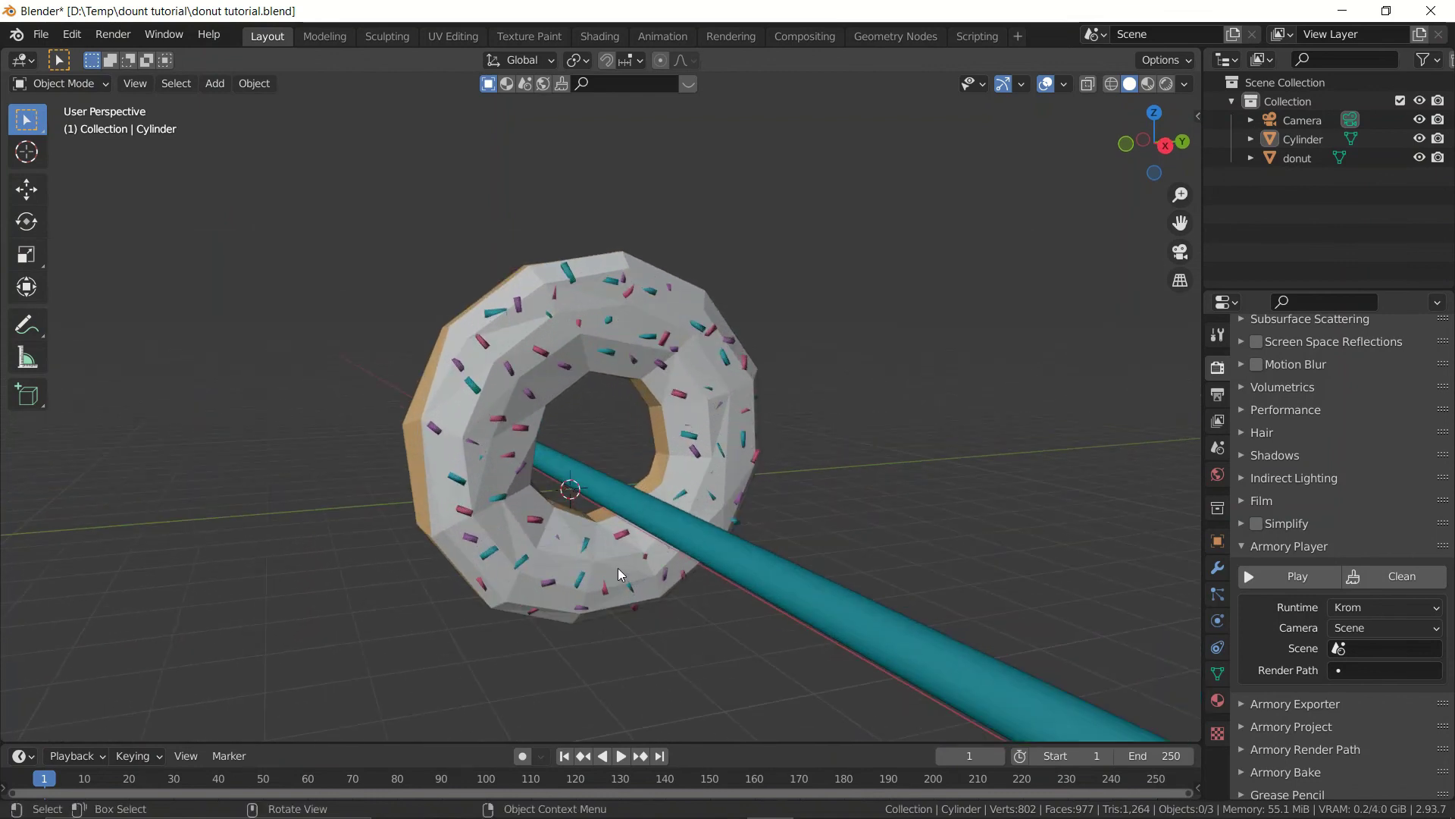
pyautogui.scroll(-8, 623, 567)
pyautogui.scroll(4, 617, 565)
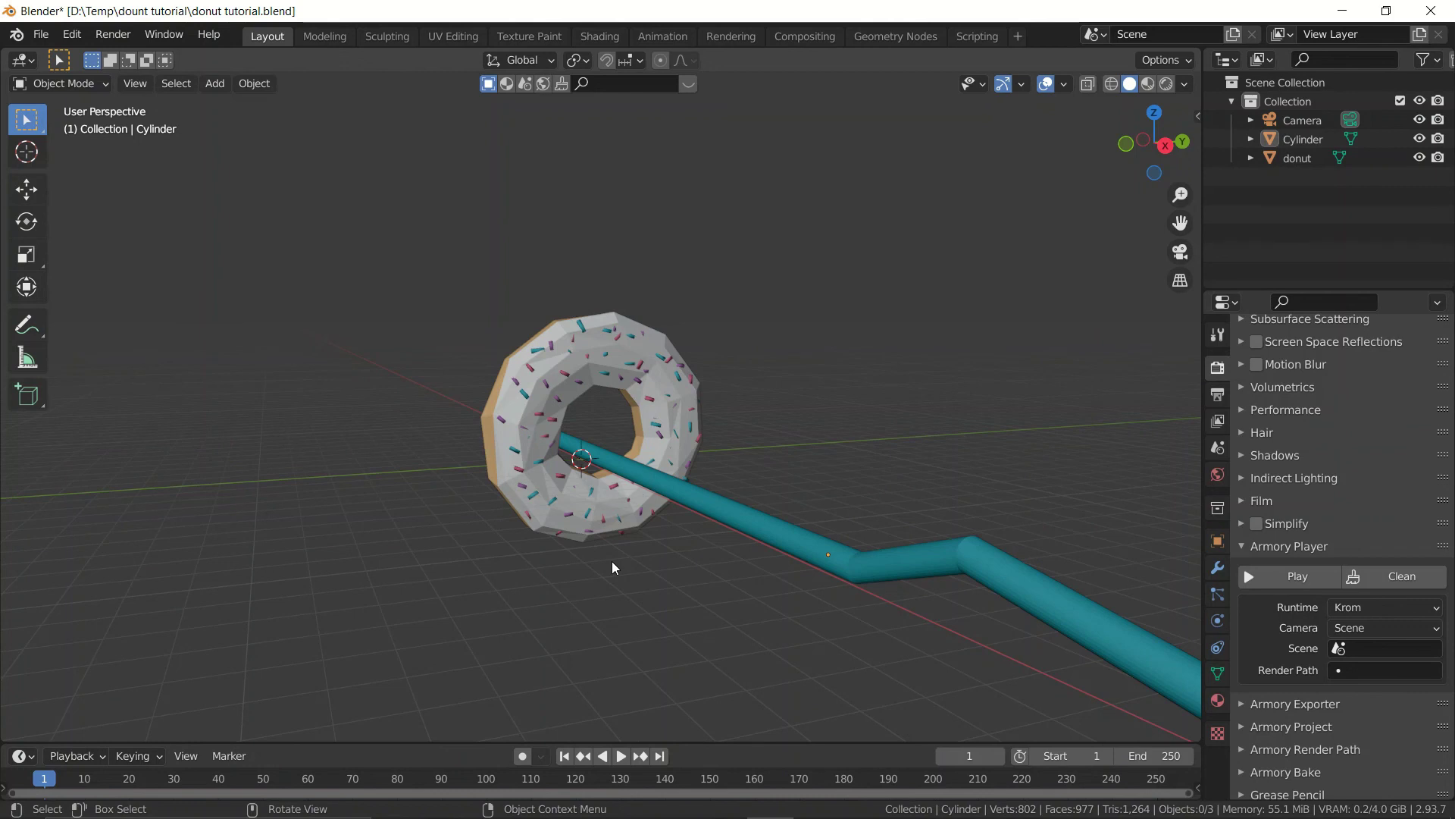
pyautogui.scroll(-5, 606, 573)
pyautogui.moveTo(593, 582); pyautogui.dragTo(767, 607, button='middle')
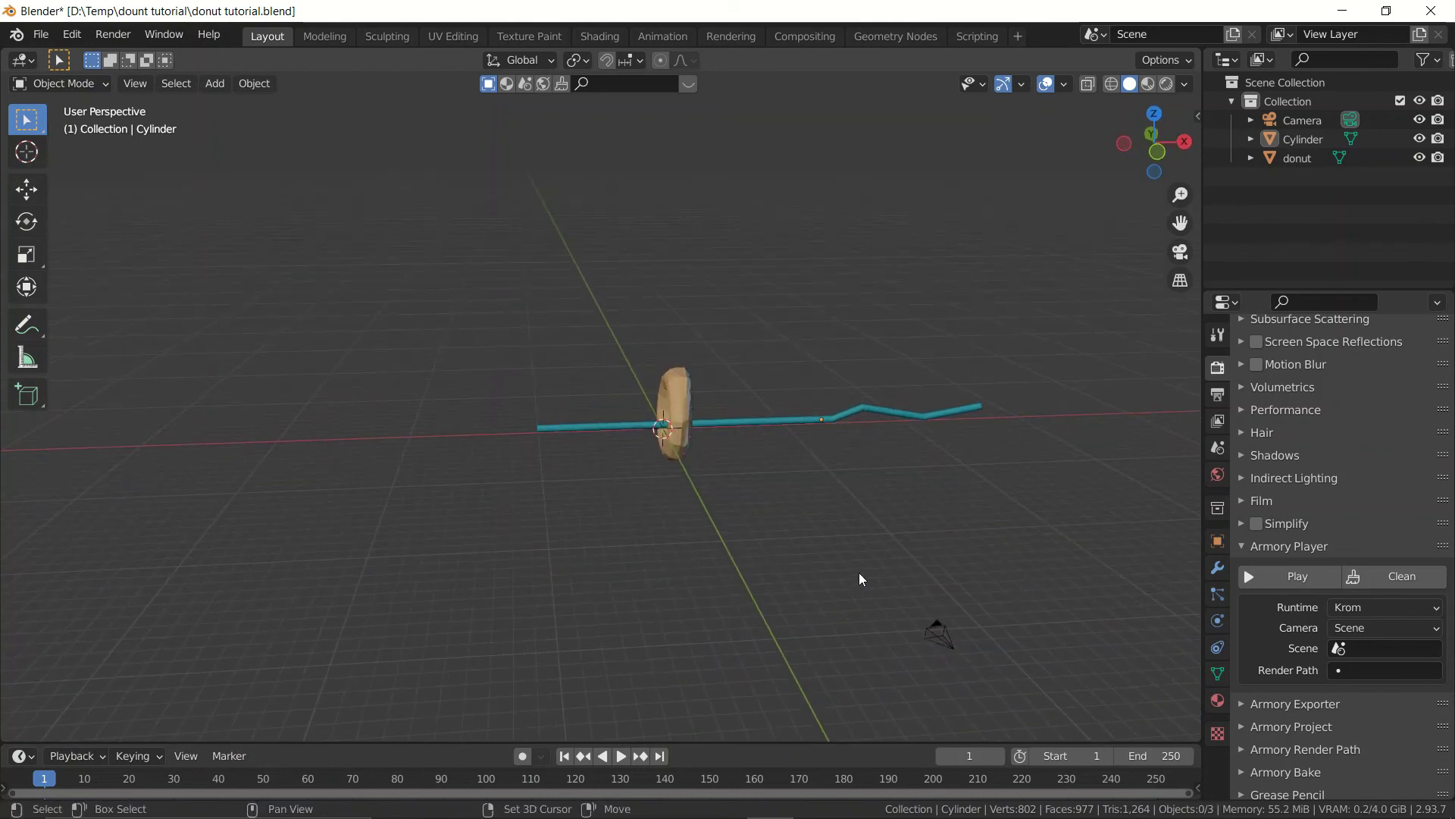
pyautogui.moveTo(859, 578); pyautogui.dragTo(753, 588, button='middle')
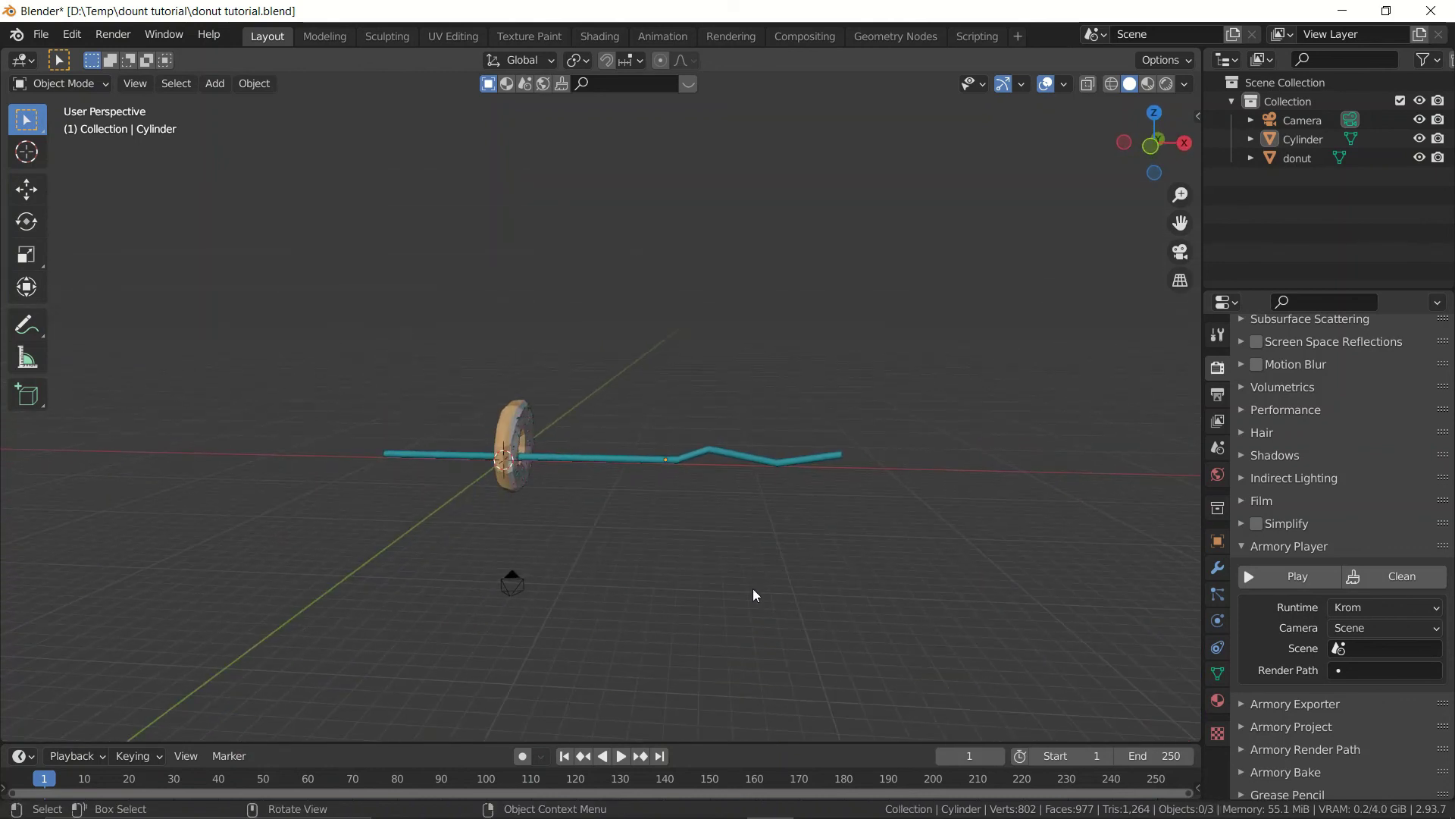
pyautogui.press('KP_0')
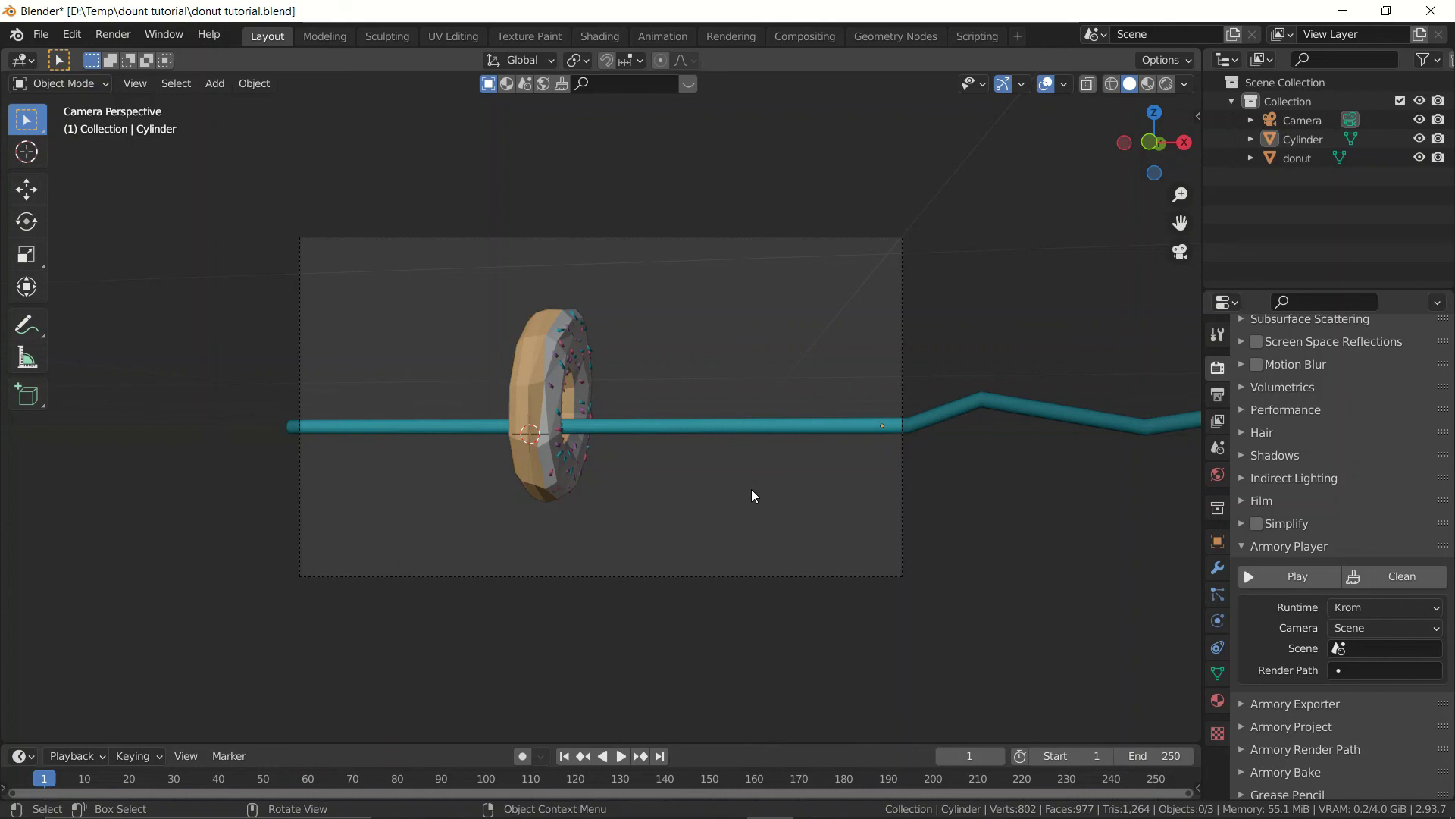